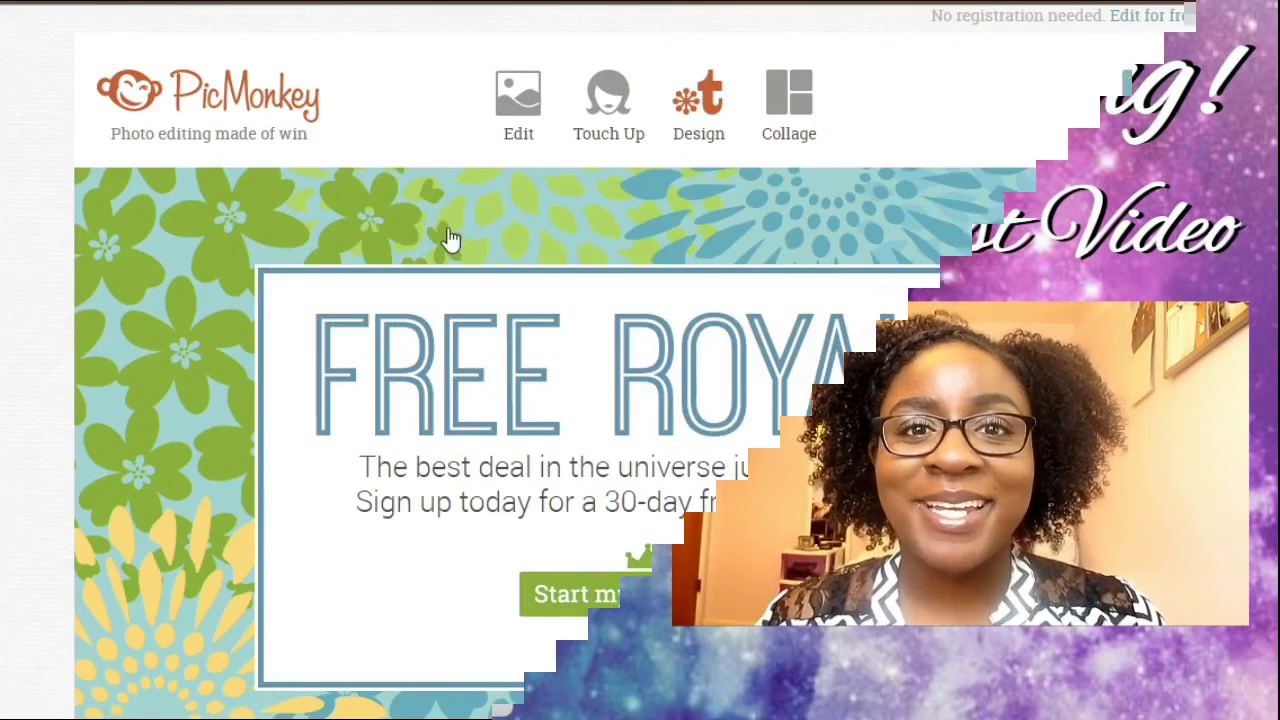
# Choose Edit and open the purple-and-teal galaxy background image from the computer.
pyautogui.moveTo(668, 132)
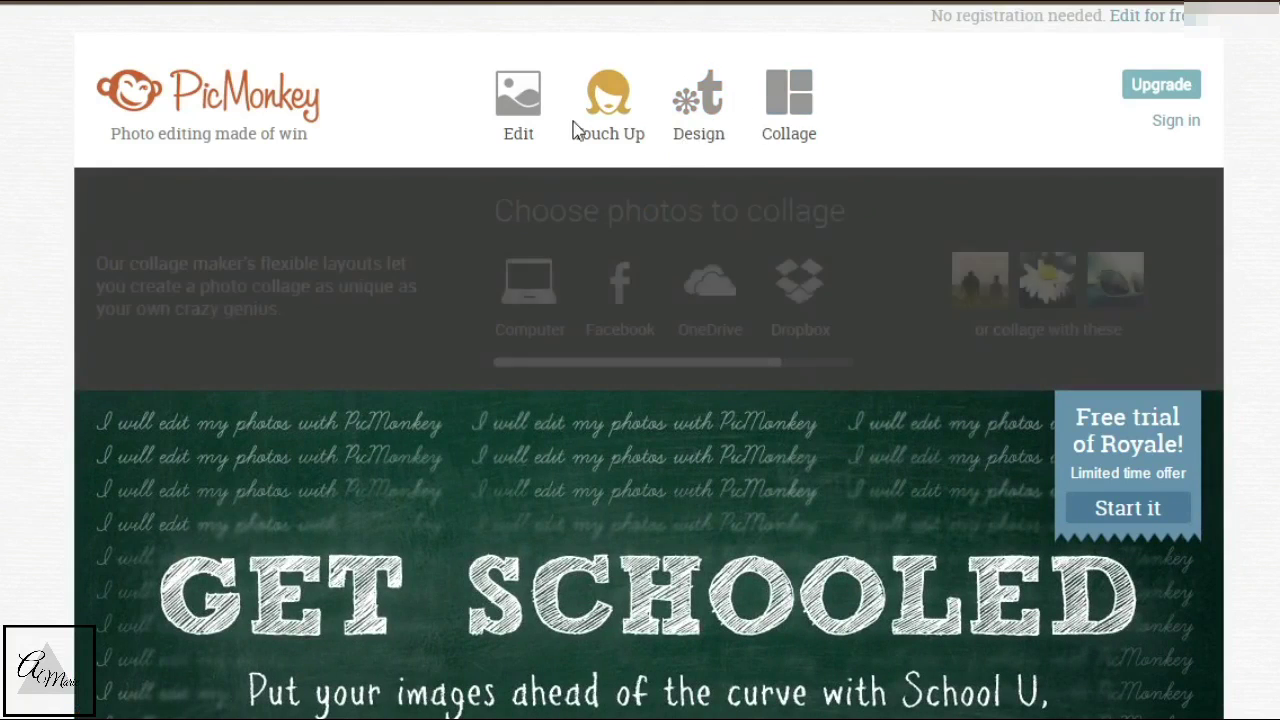
pyautogui.moveTo(580, 126)
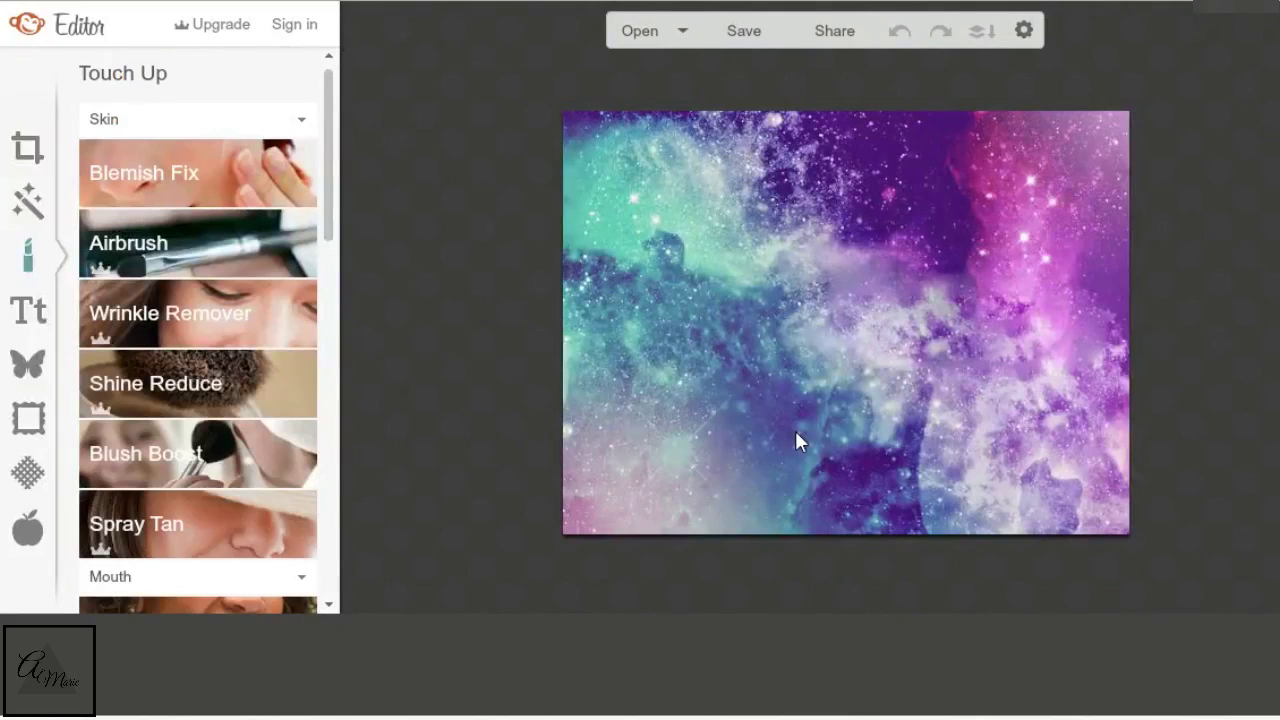
# Resize the galaxy picture to 1280 × 720 with Keep proportions turned off.
pyautogui.click(28, 149)
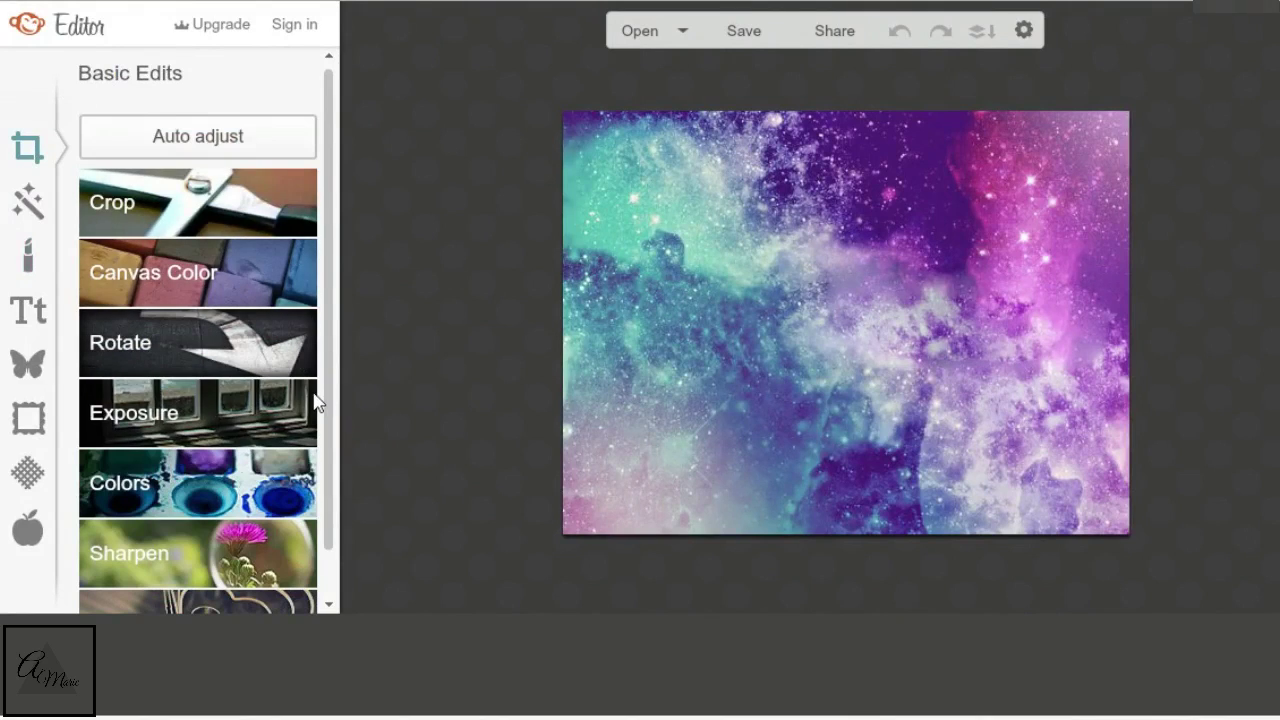
pyautogui.scroll(-1, 331, 230)
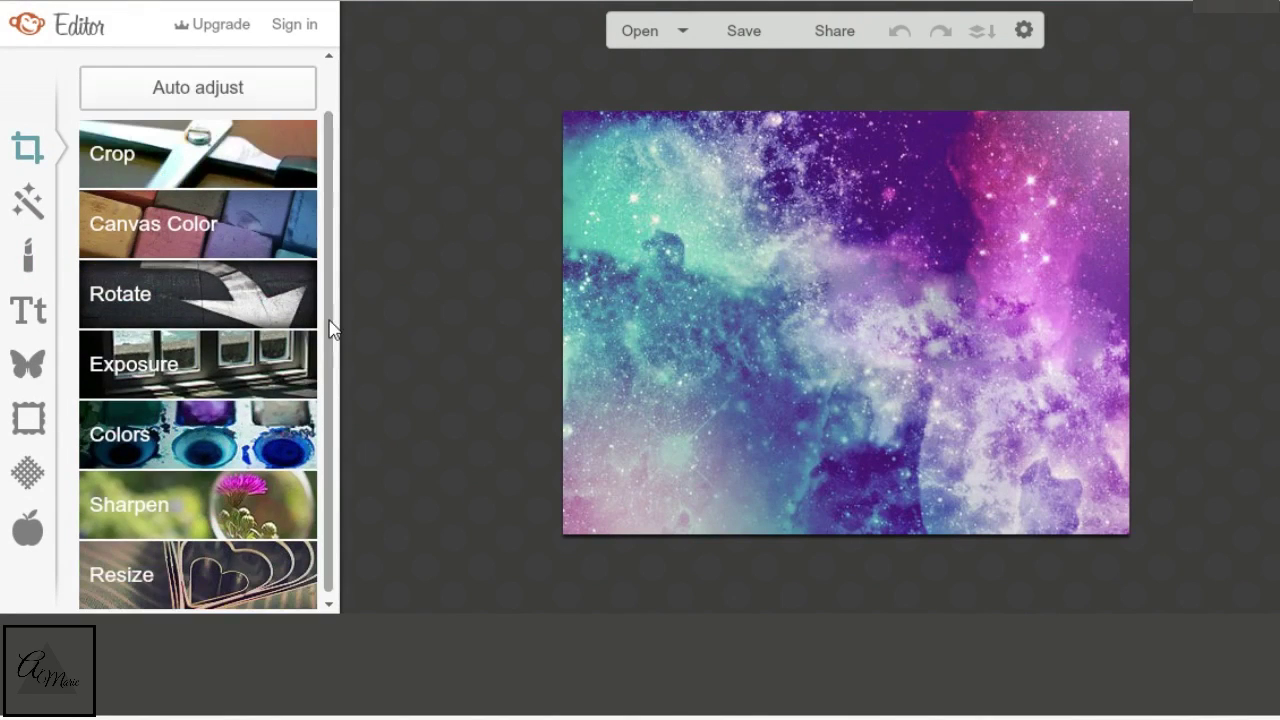
pyautogui.click(229, 563)
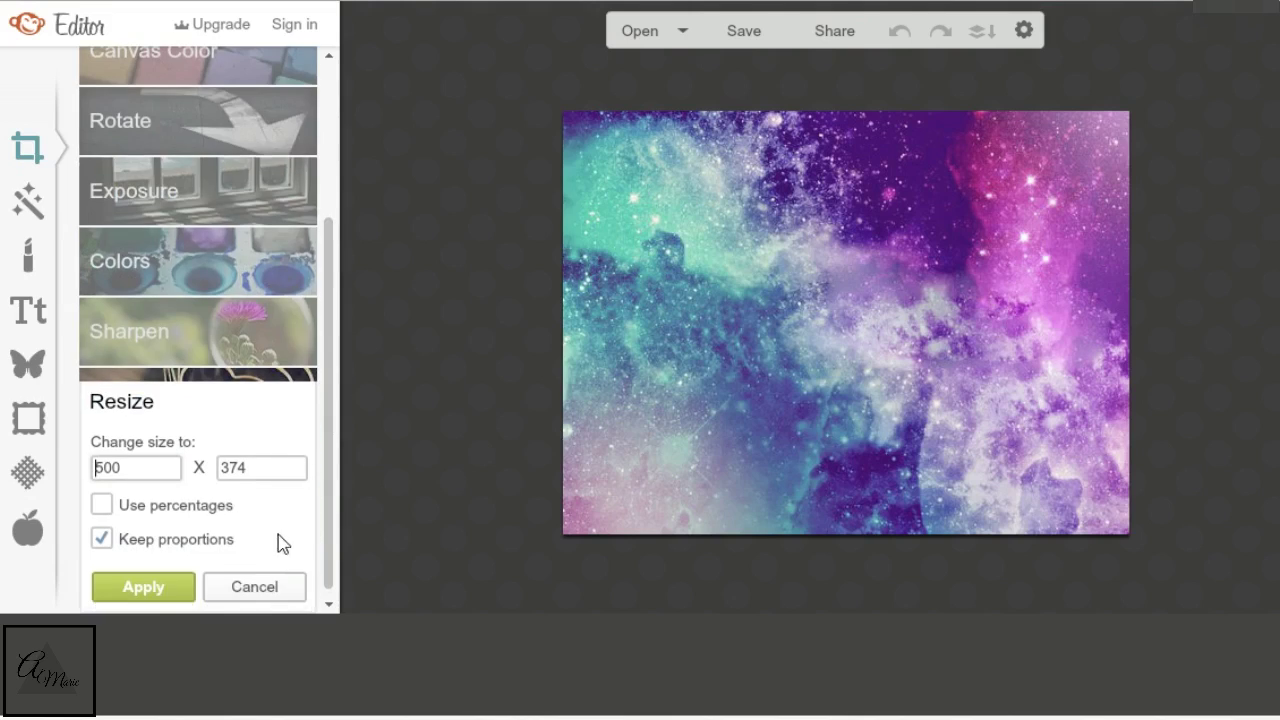
pyautogui.click(101, 539)
pyautogui.click(174, 469)
pyautogui.press('BackSpace')
pyautogui.press('BackSpace')
pyautogui.press('BackSpace')
pyautogui.write('1280')
pyautogui.click(274, 469)
pyautogui.press('BackSpace')
pyautogui.press('BackSpace')
pyautogui.press('BackSpace')
pyautogui.write('1')
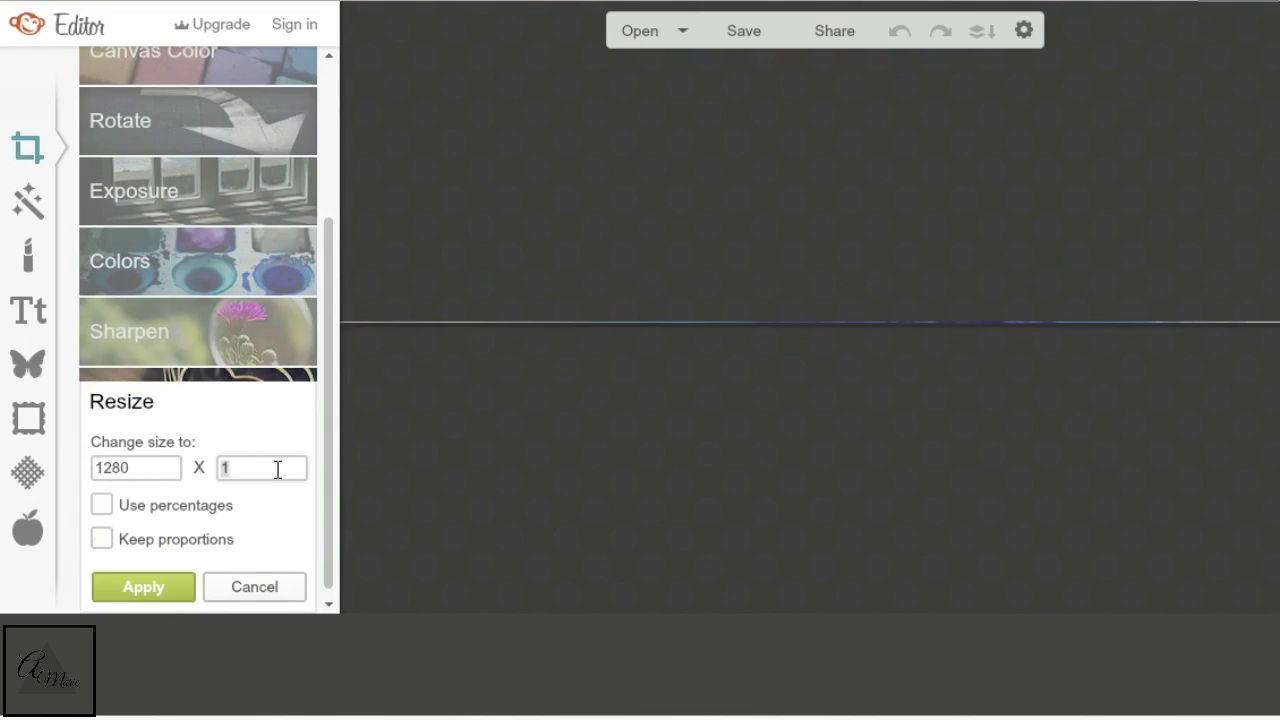
pyautogui.write('720')
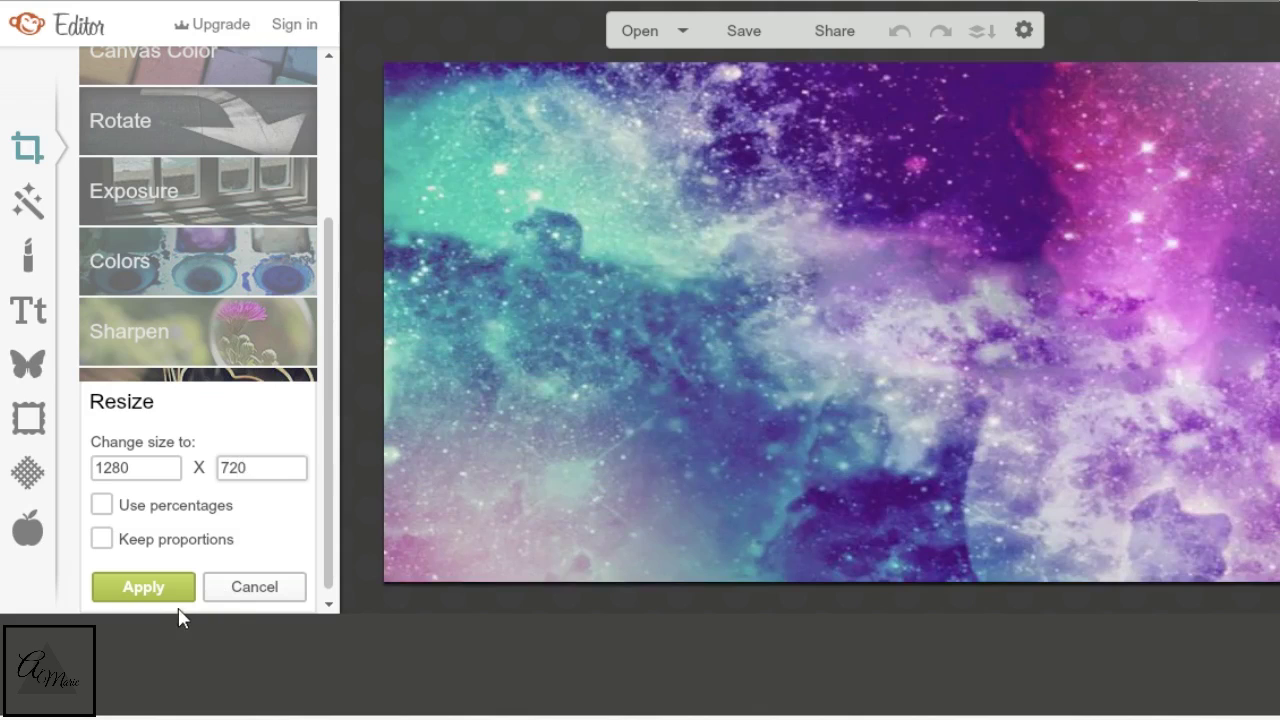
pyautogui.click(171, 596)
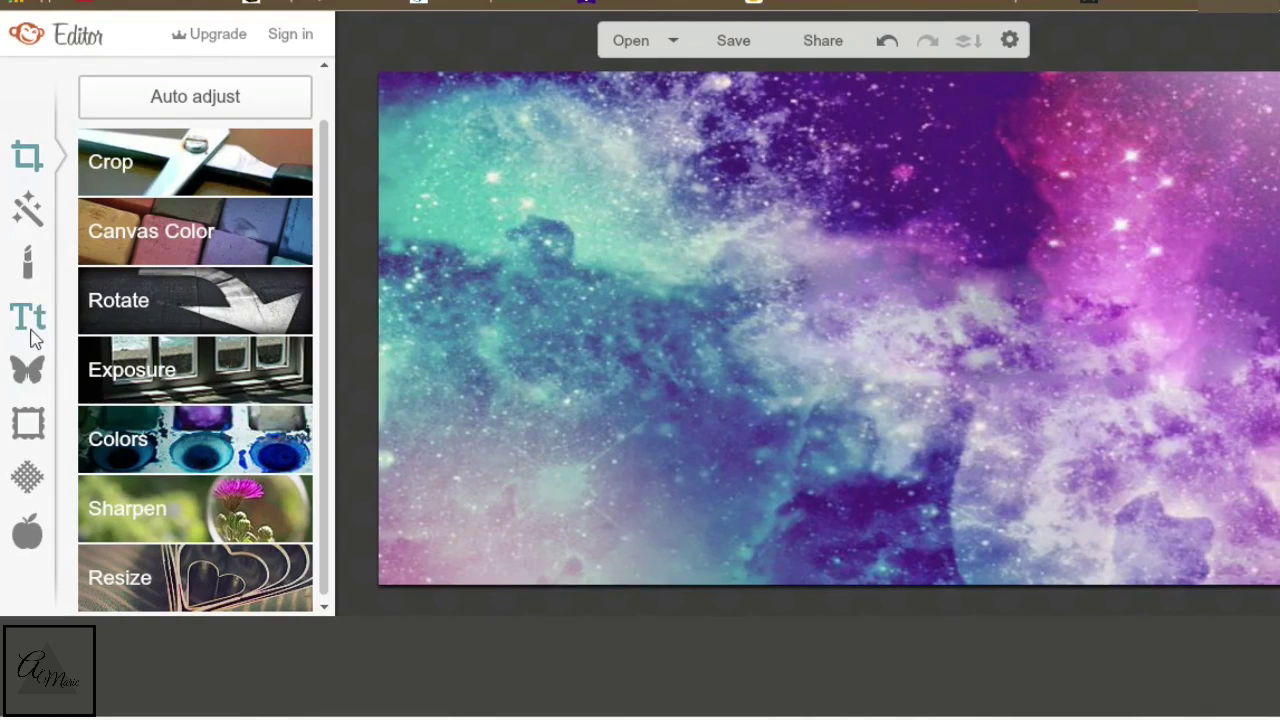
# Open the Text tools and scroll the font list to add an empty text box.
pyautogui.click(30, 330)
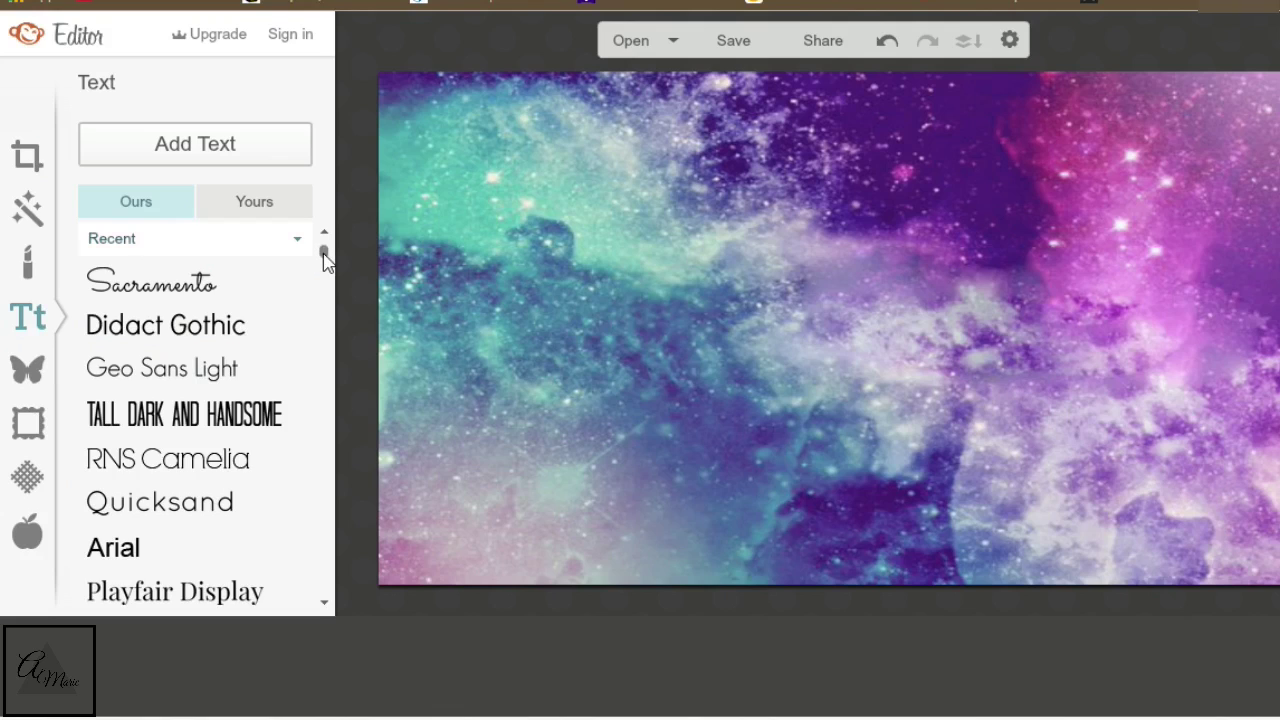
pyautogui.moveTo(323, 256); pyautogui.dragTo(318, 340)
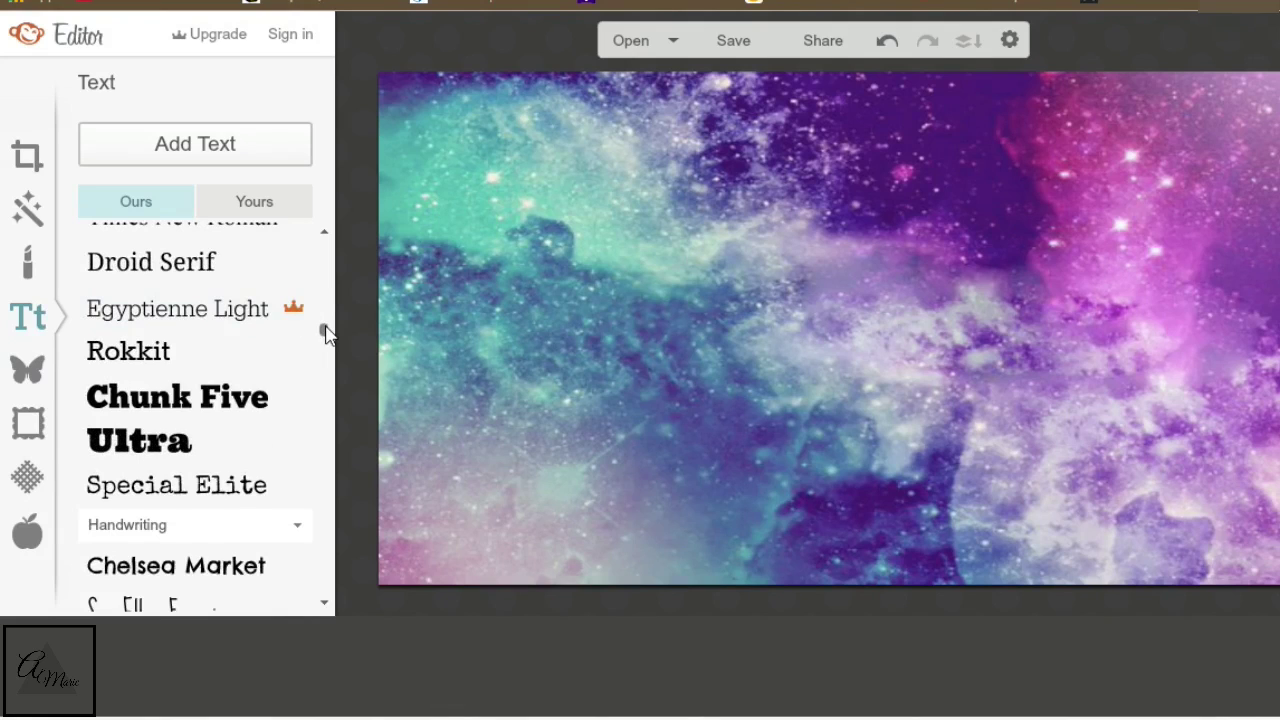
pyautogui.moveTo(325, 333); pyautogui.dragTo(320, 497)
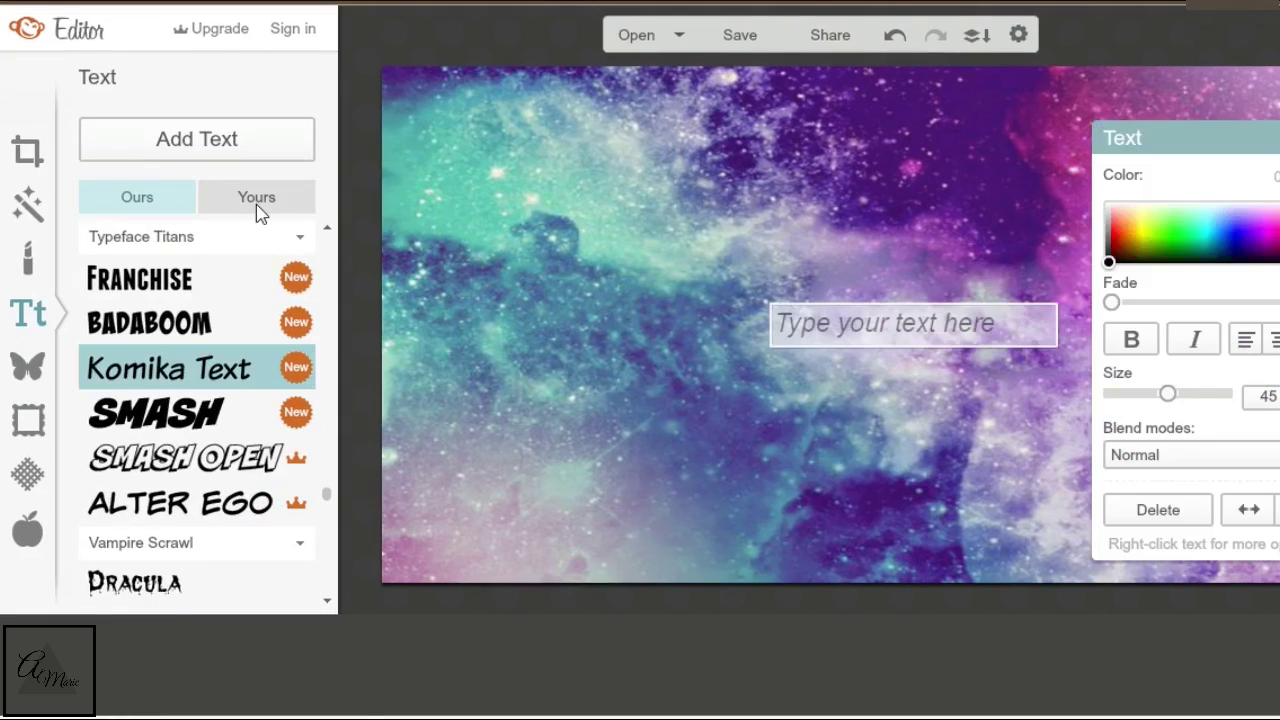
# Type 'Thanks For Watching' in the Alex Brush font from your recent fonts.
pyautogui.click(256, 204)
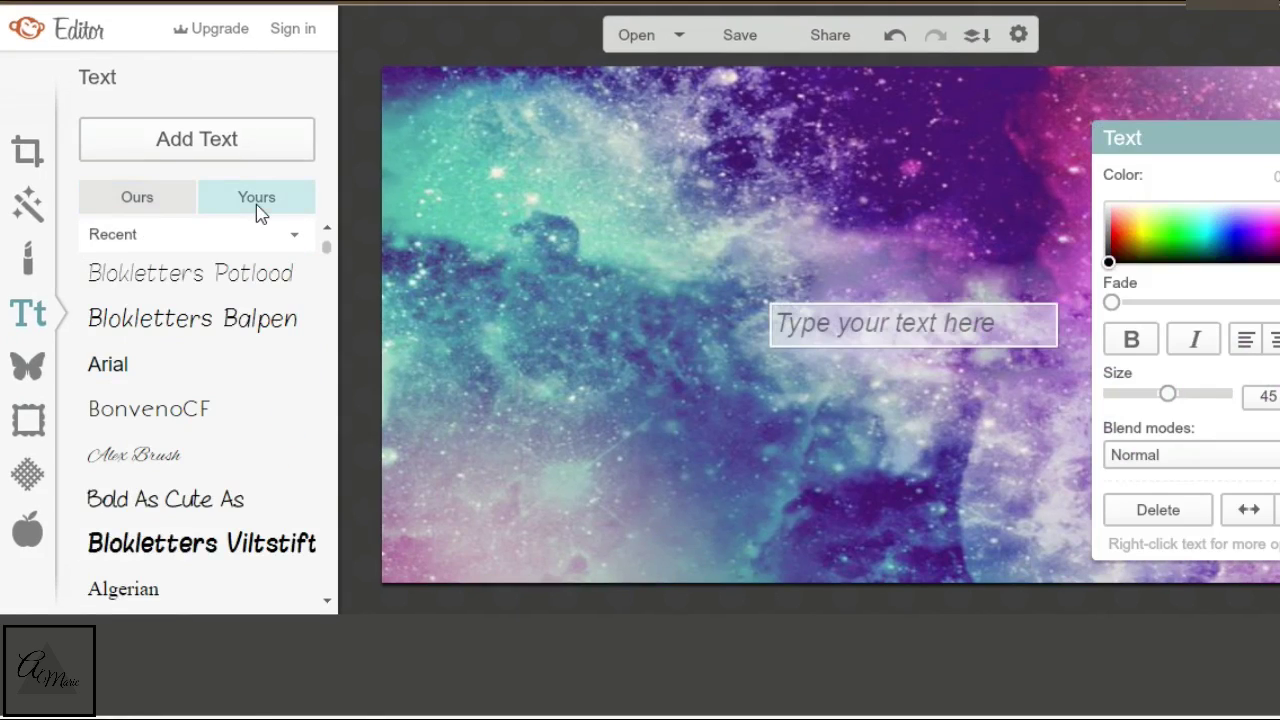
pyautogui.click(210, 466)
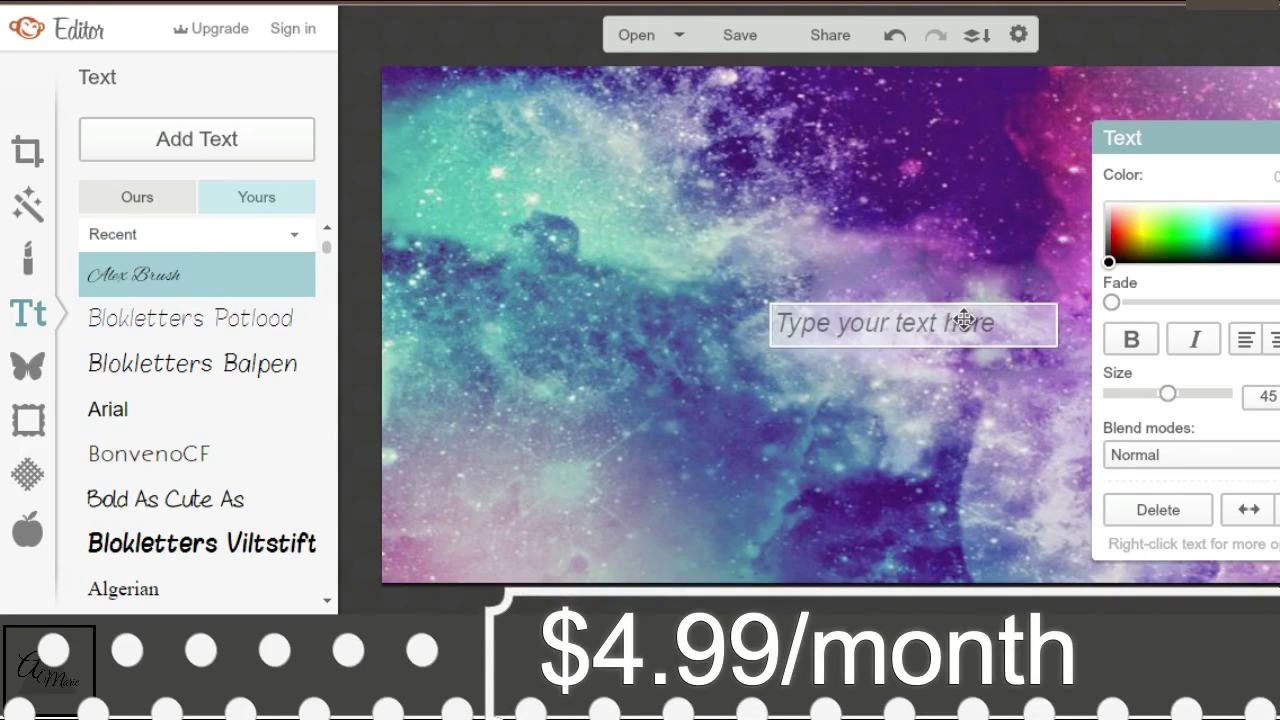
pyautogui.write('Th')
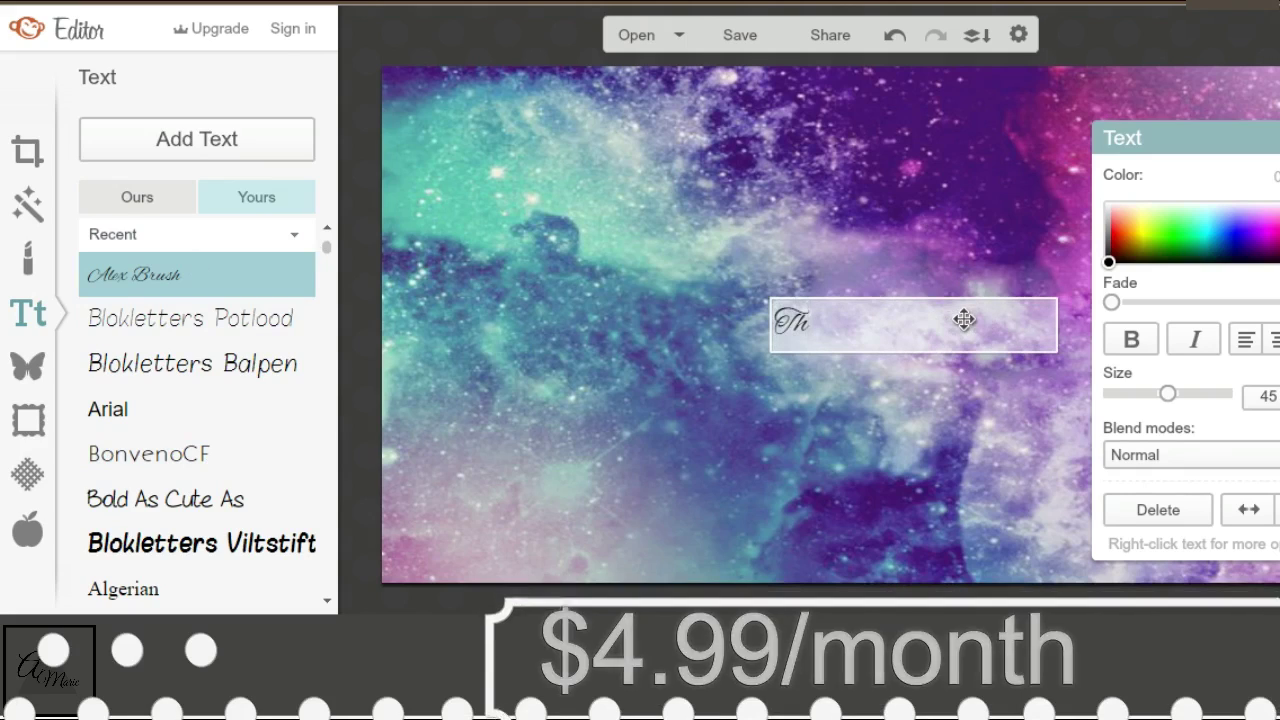
pyautogui.write('anks For')
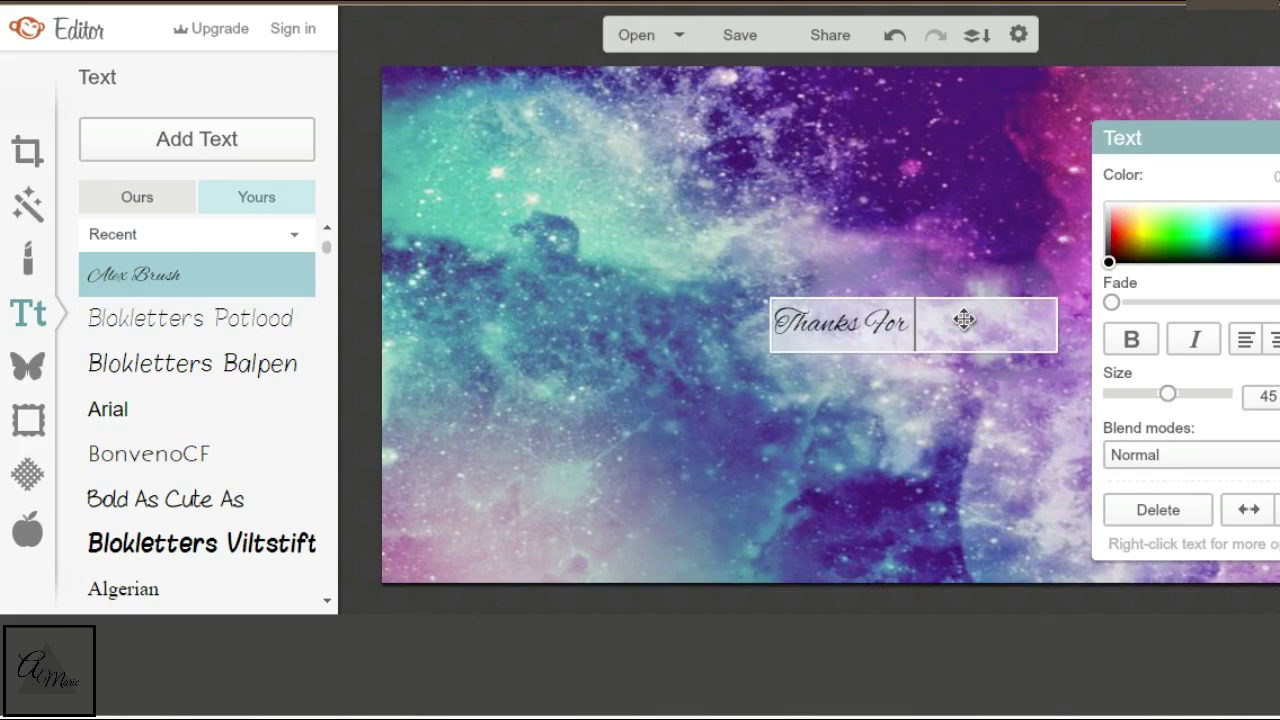
pyautogui.write(' Watching')
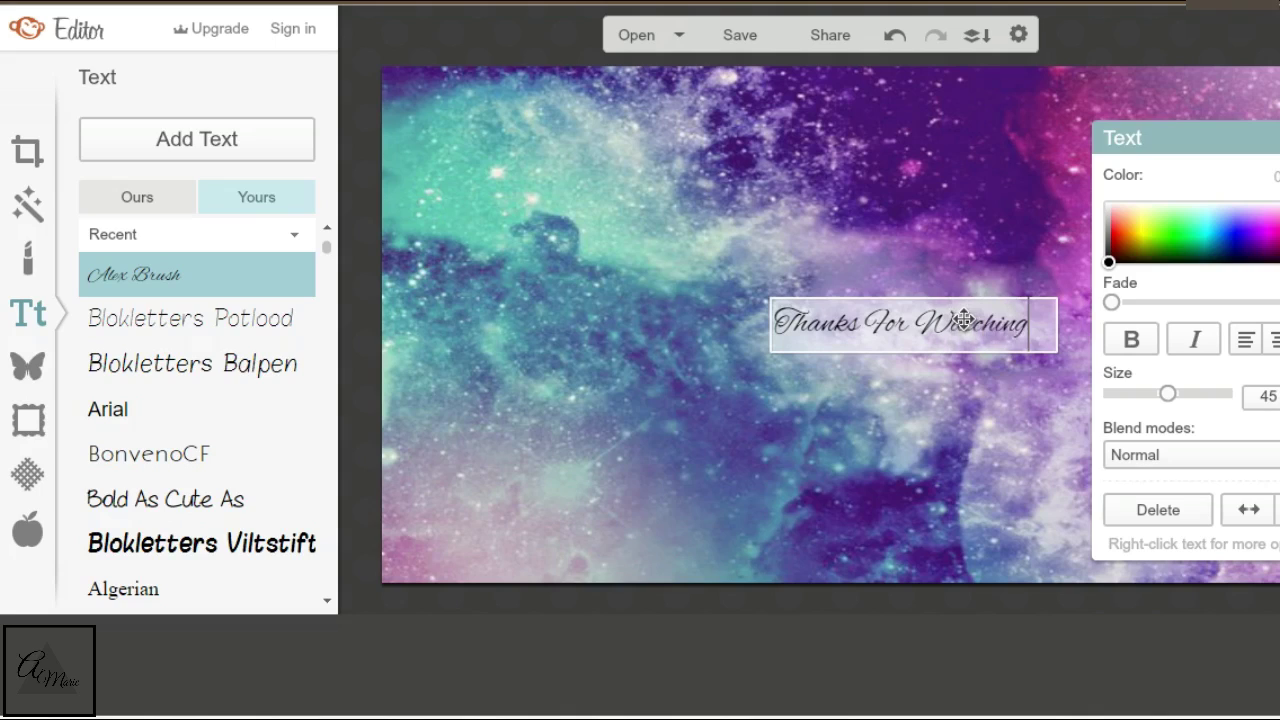
# Select the text and enlarge it to size 96, going through 64.
pyautogui.moveTo(986, 309); pyautogui.dragTo(714, 329)
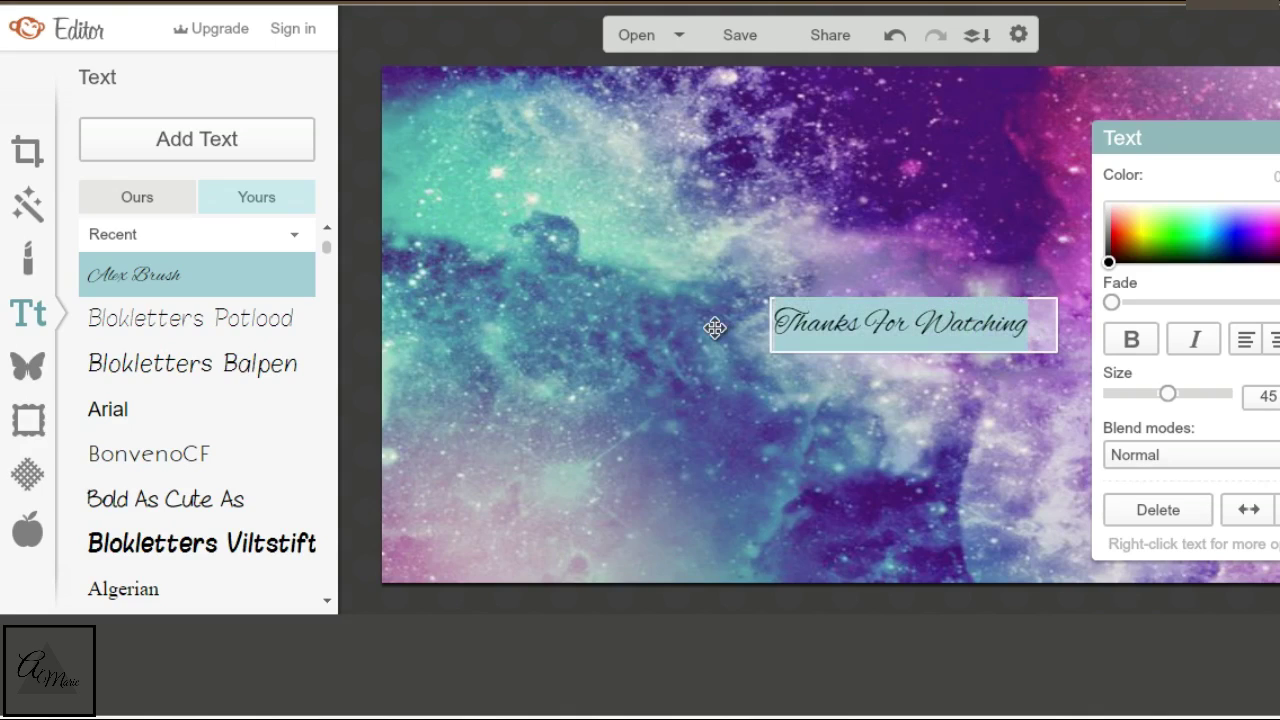
pyautogui.click(1262, 396)
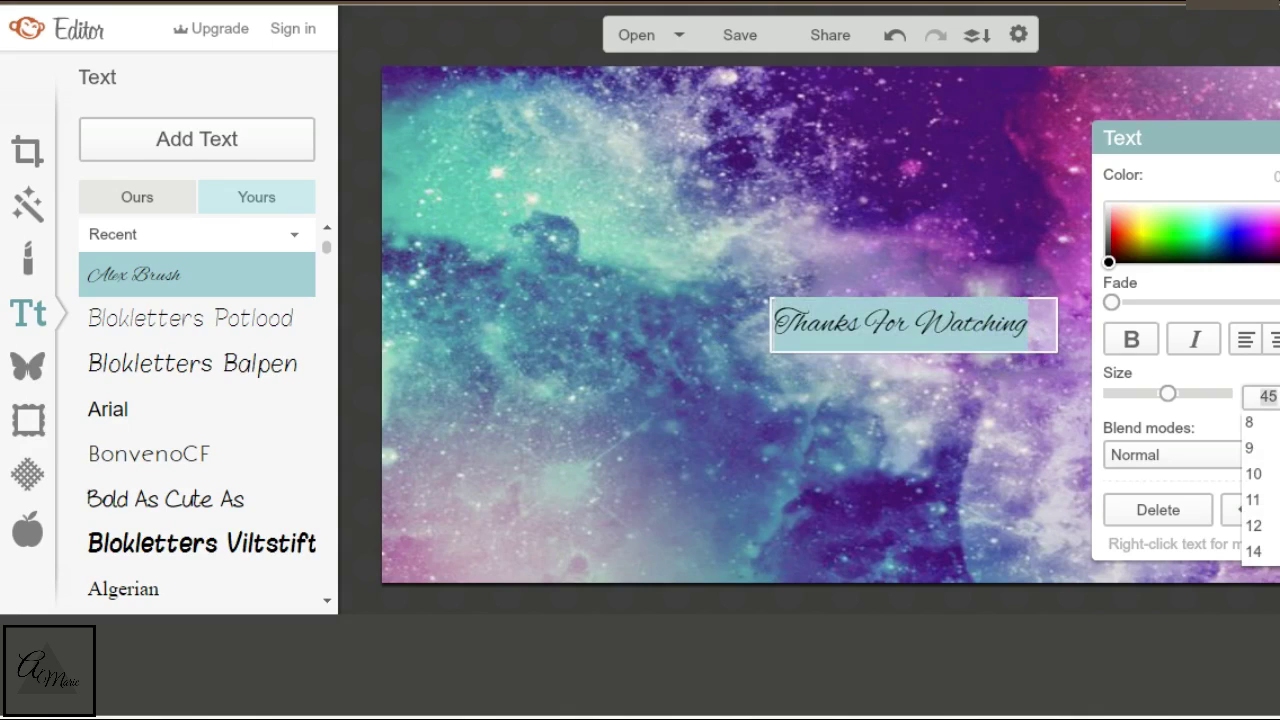
pyautogui.scroll(-5, 1253, 490)
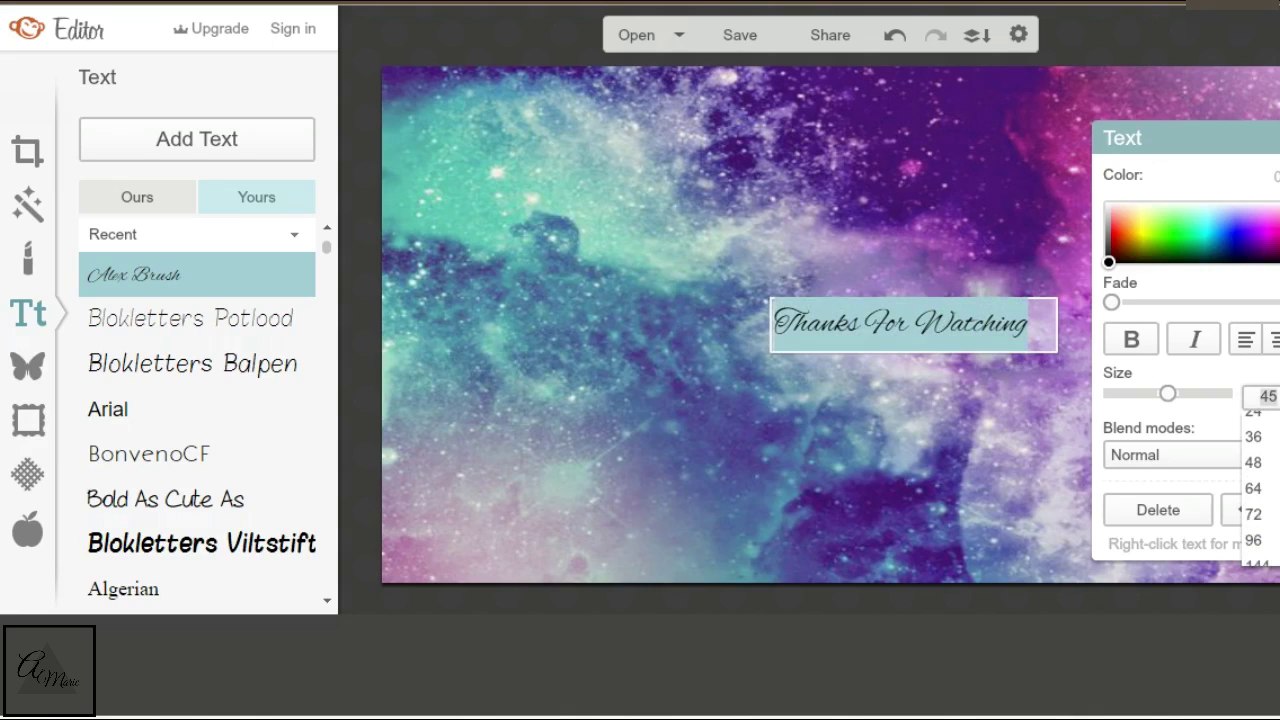
pyautogui.click(1266, 488)
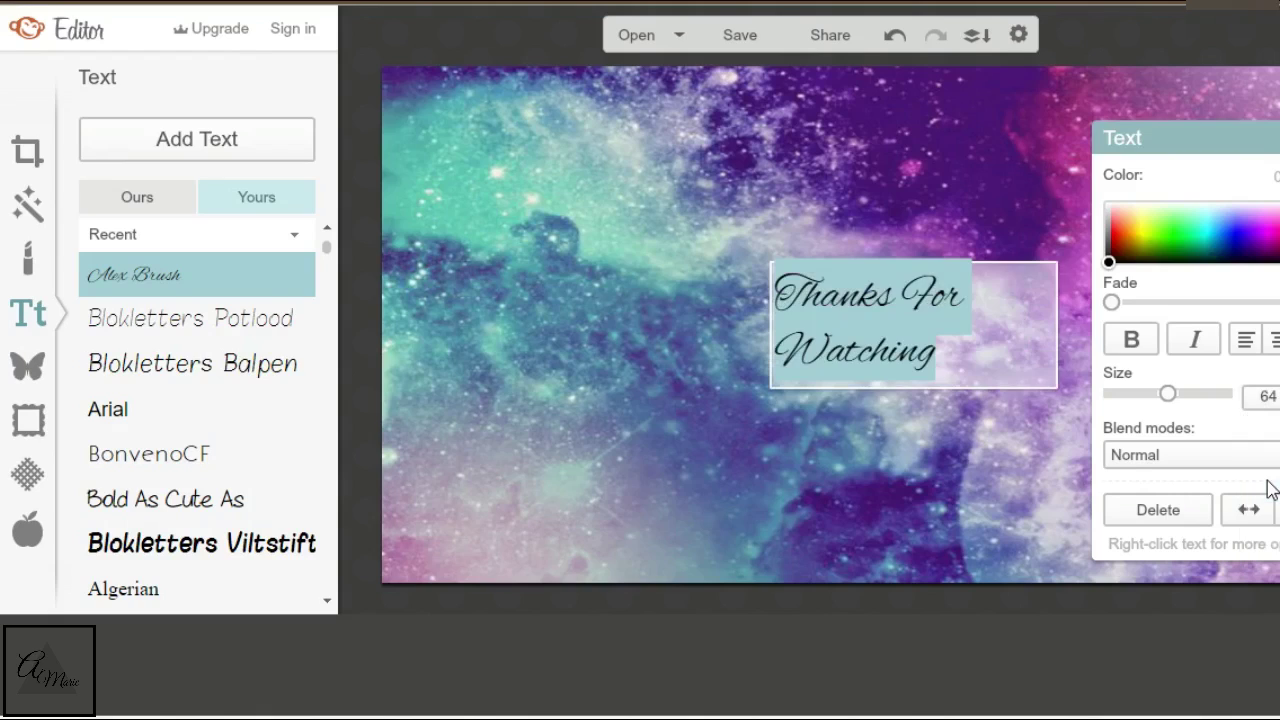
pyautogui.click(1266, 396)
pyautogui.scroll(-5, 1257, 500)
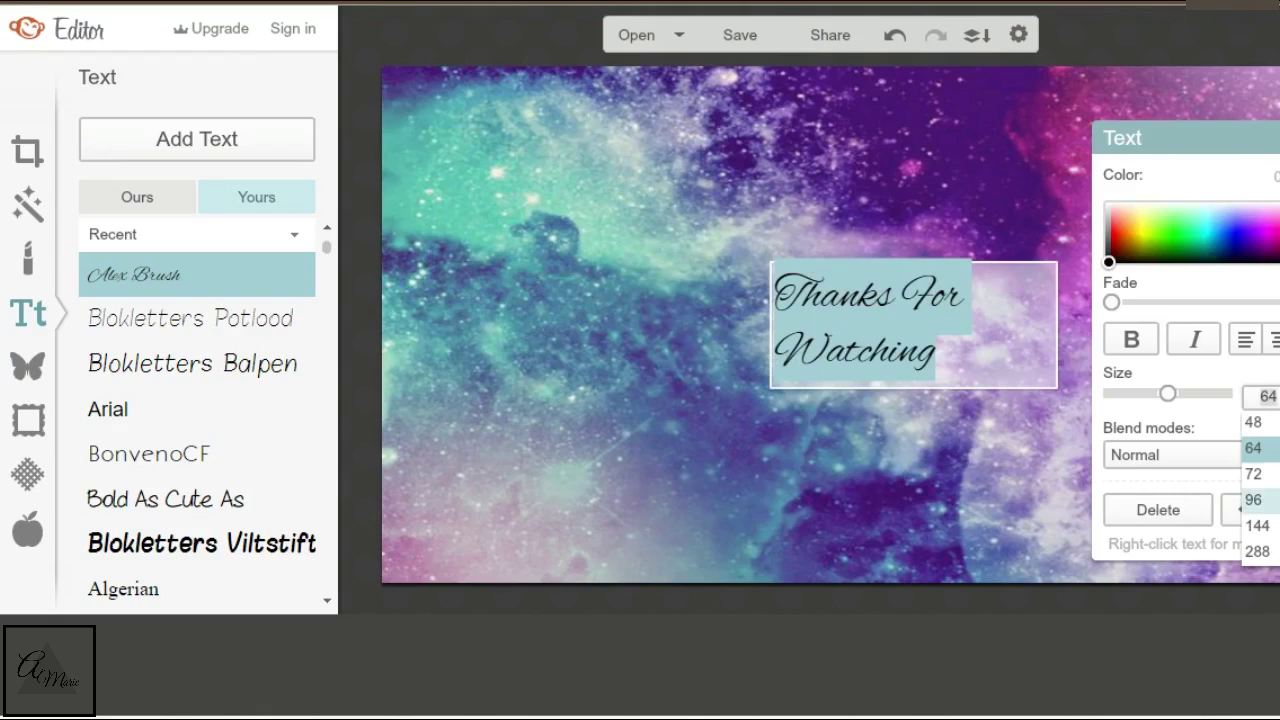
pyautogui.click(1256, 499)
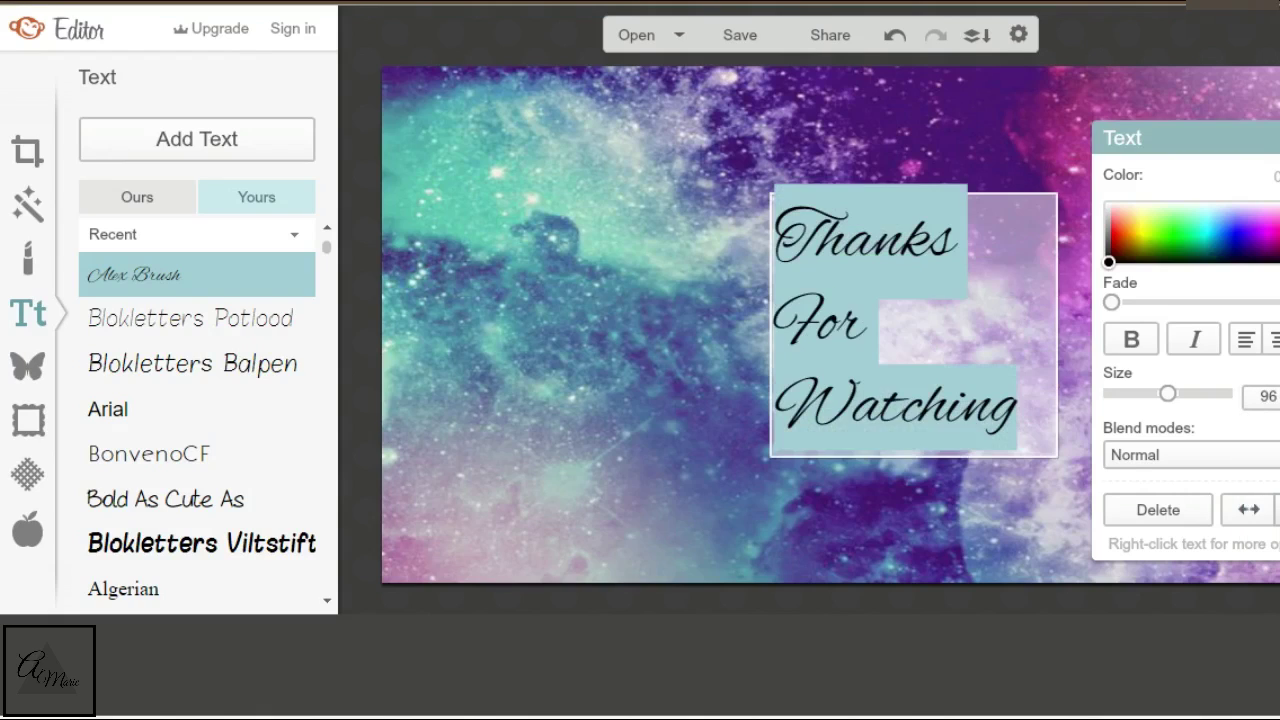
pyautogui.click(1266, 396)
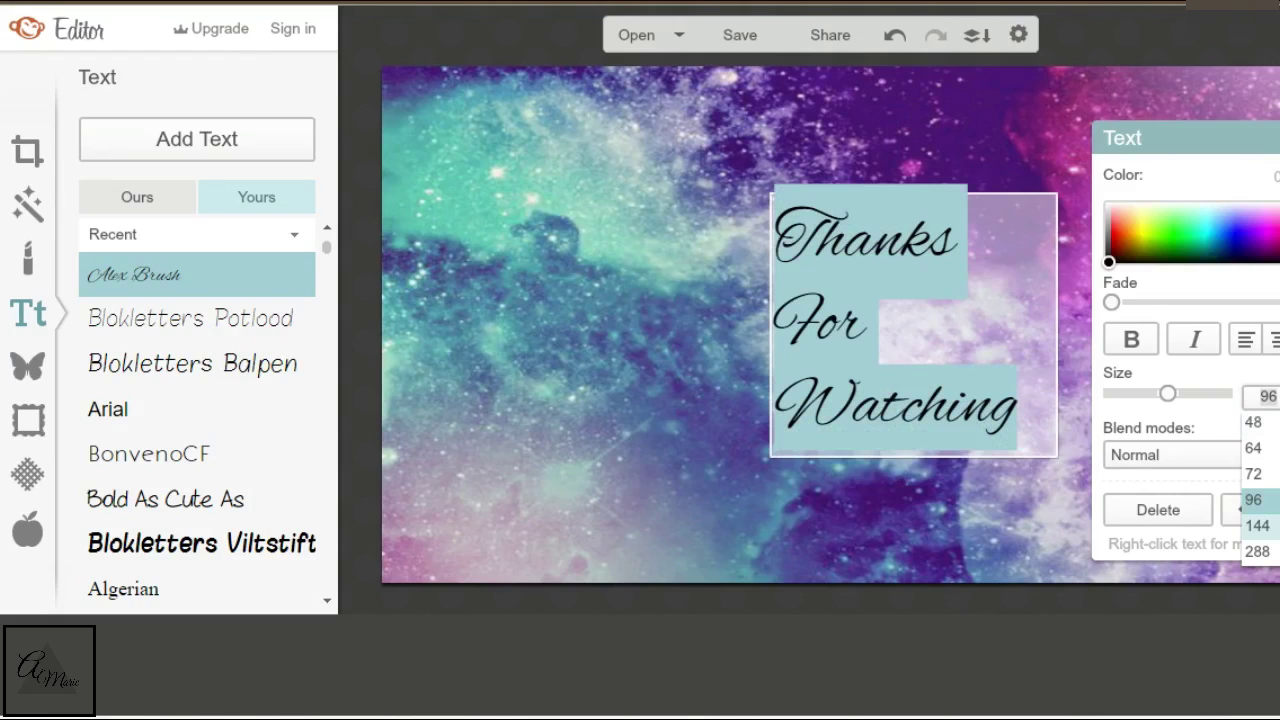
# Enlarge the title to 144, widen its box to one line, and add '!'.
pyautogui.click(1257, 522)
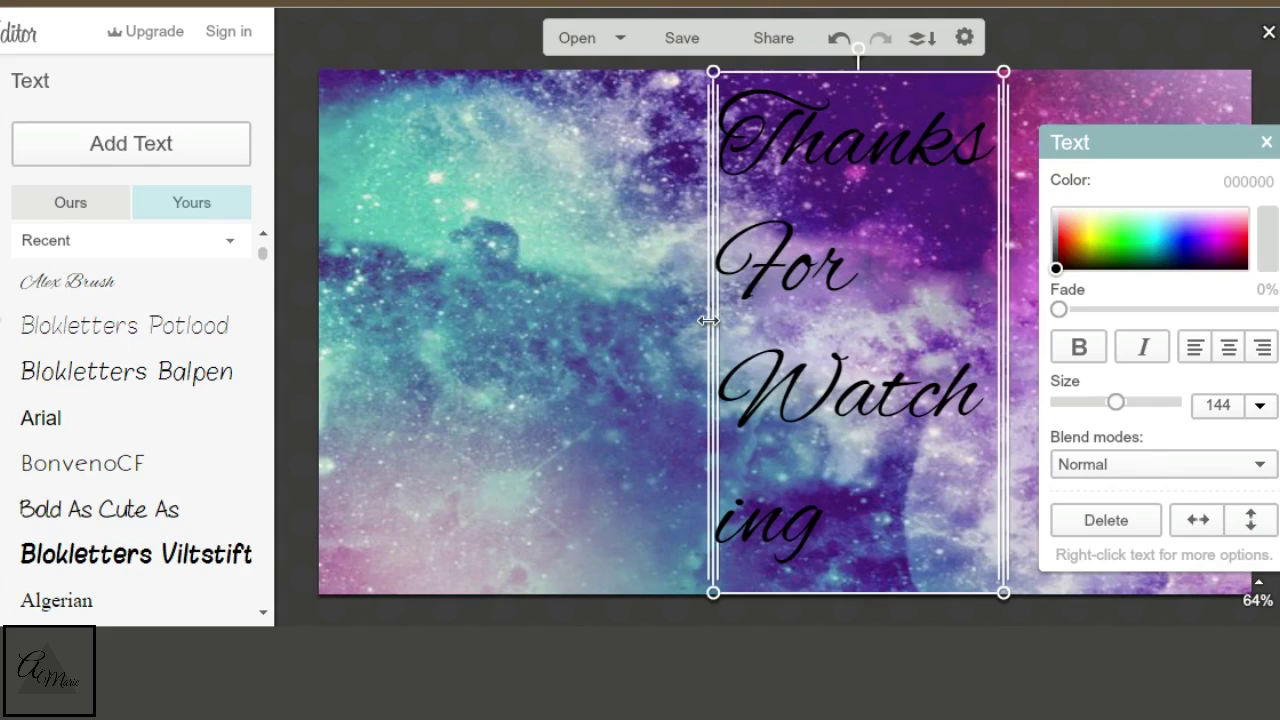
pyautogui.moveTo(709, 320); pyautogui.dragTo(320, 316)
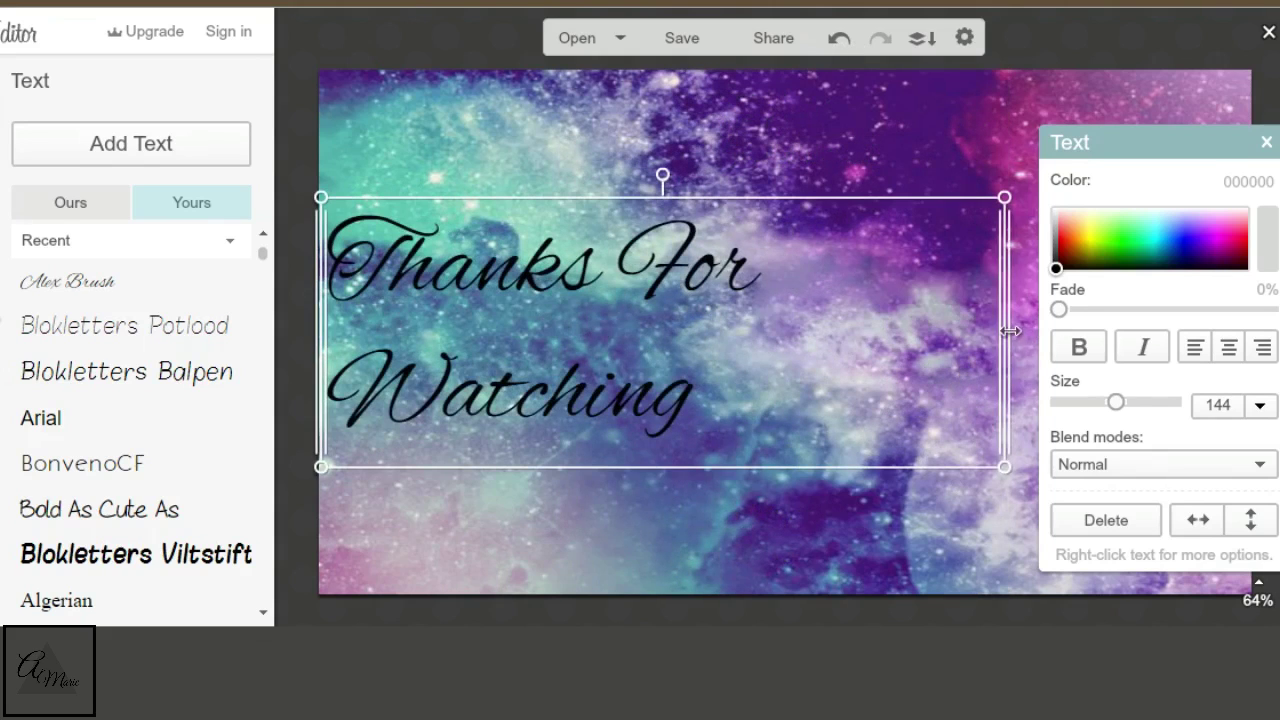
pyautogui.moveTo(1005, 330); pyautogui.dragTo(1238, 330)
pyautogui.click(1157, 330)
pyautogui.click(1157, 330)
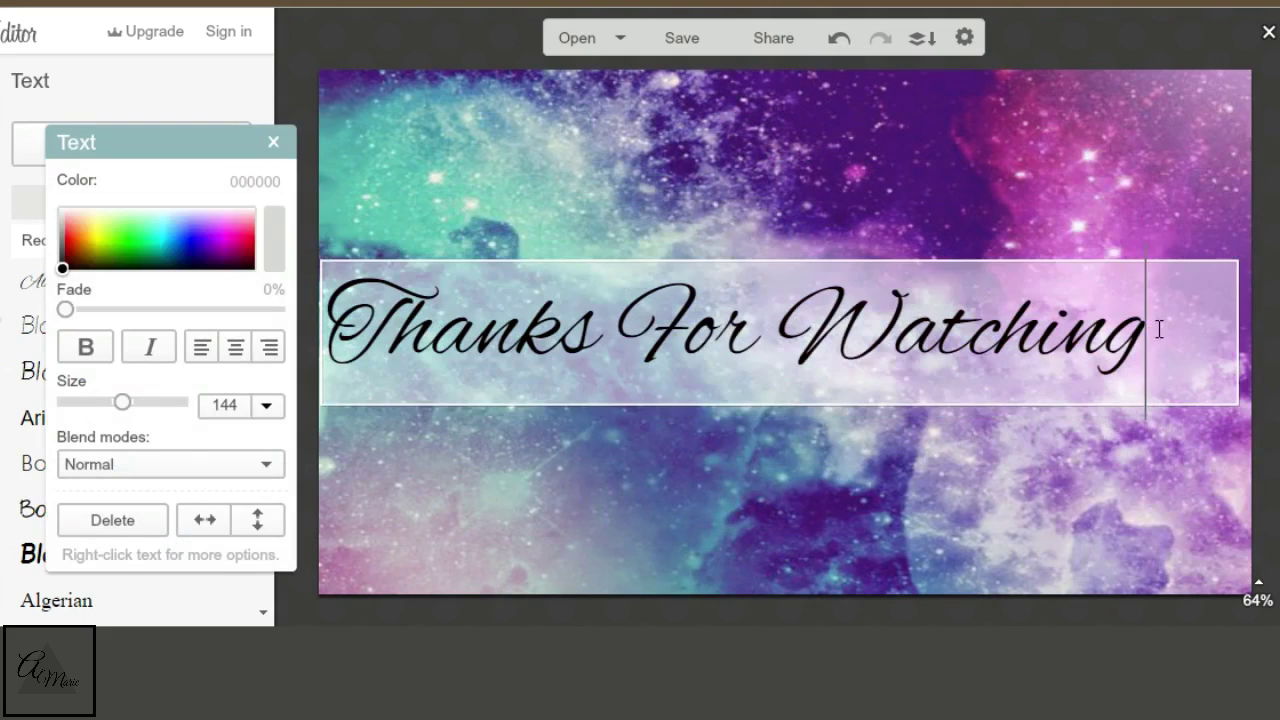
pyautogui.write('!')
# Move the title to the top edge of the picture and make it bold.
pyautogui.click(1080, 266)
pyautogui.moveTo(1059, 312); pyautogui.dragTo(1071, 131)
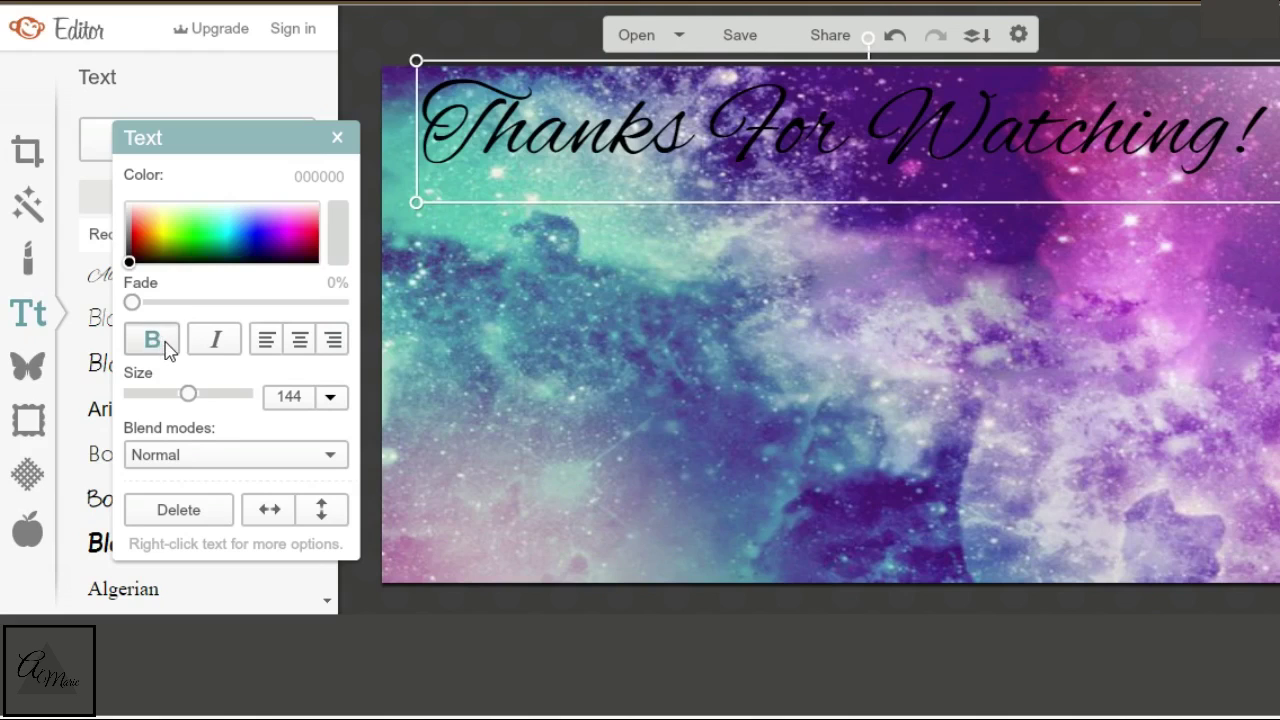
pyautogui.click(152, 340)
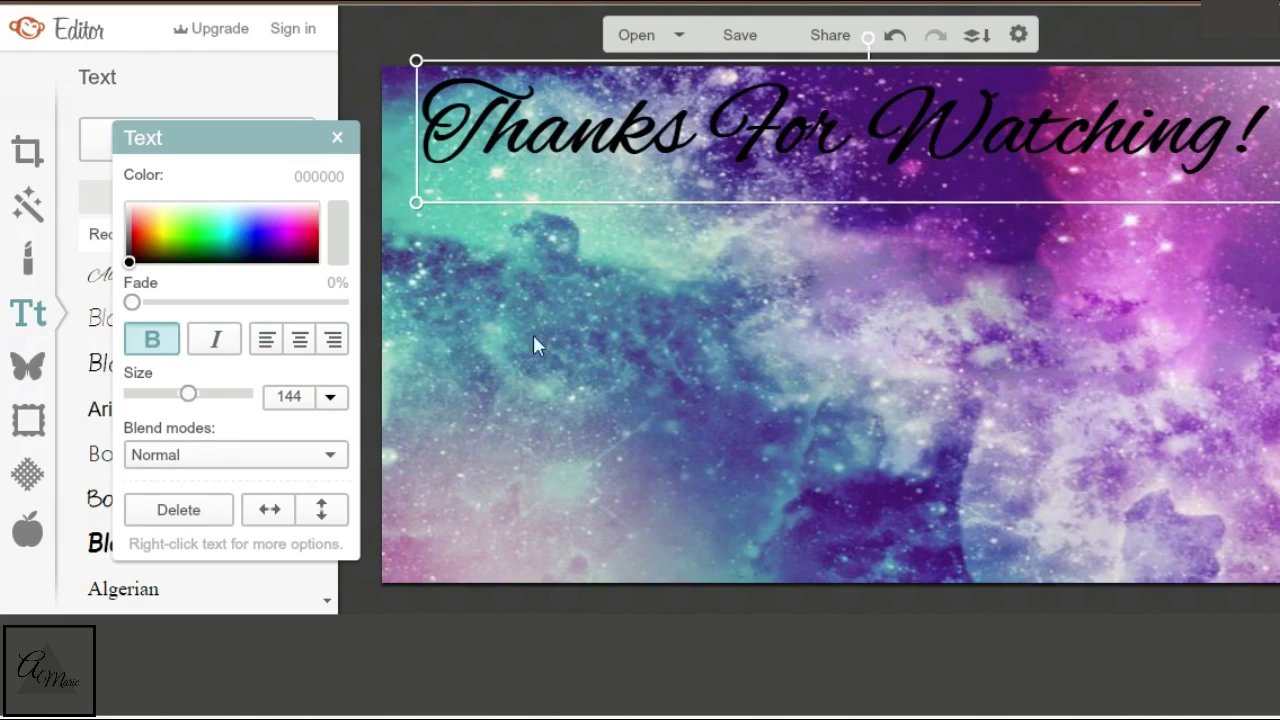
pyautogui.click(697, 285)
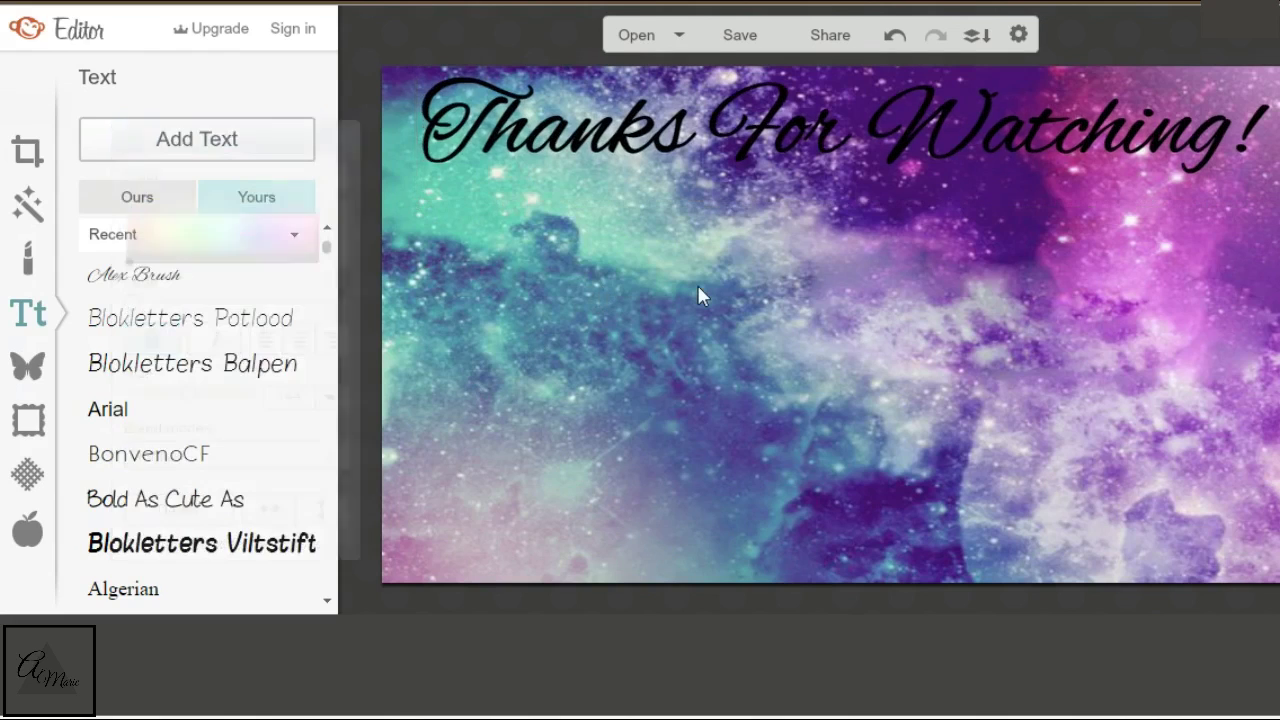
pyautogui.click(766, 108)
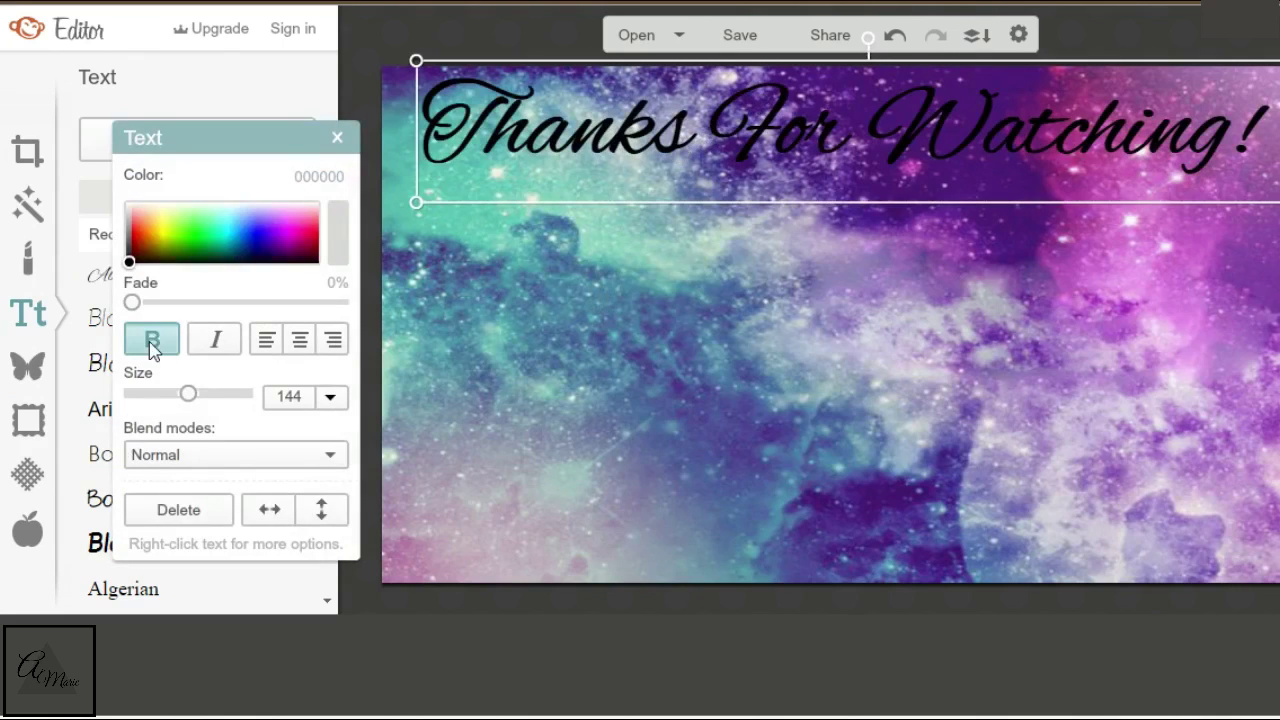
# Recolour the title from teal through white (ffffff) to black (000000).
pyautogui.moveTo(133, 265); pyautogui.dragTo(217, 229)
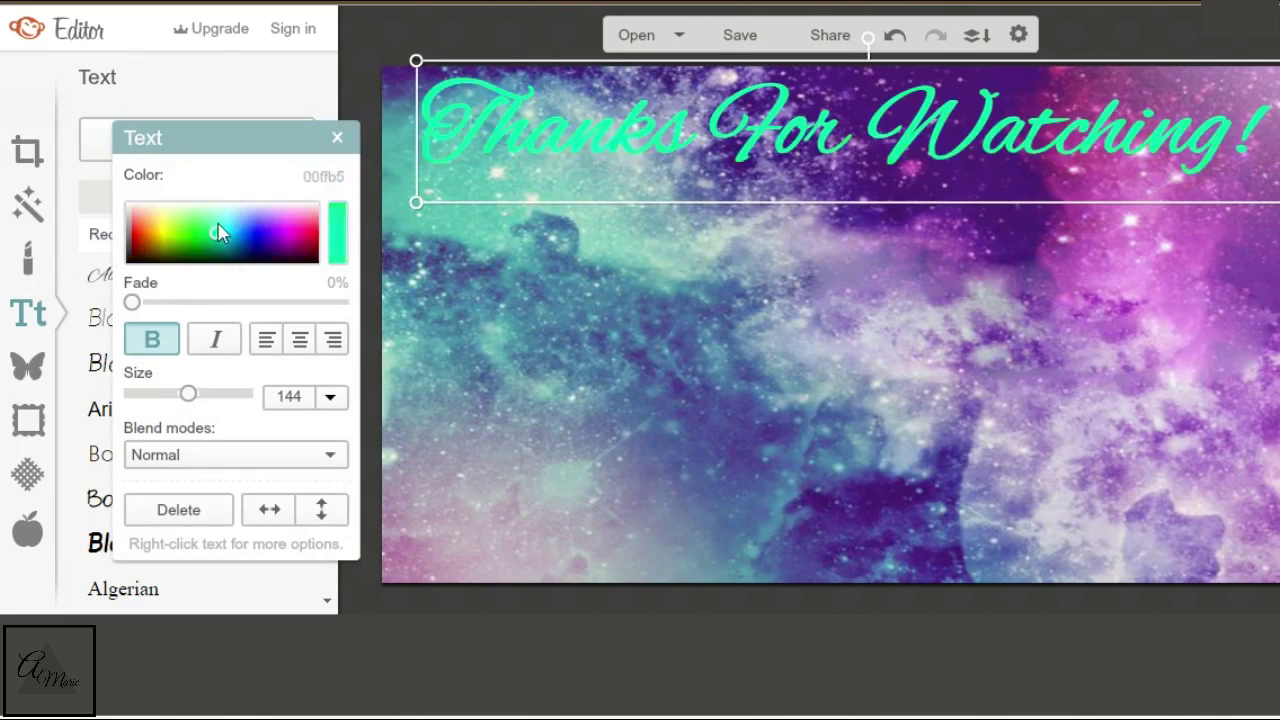
pyautogui.click(343, 180)
pyautogui.write('ffffff')
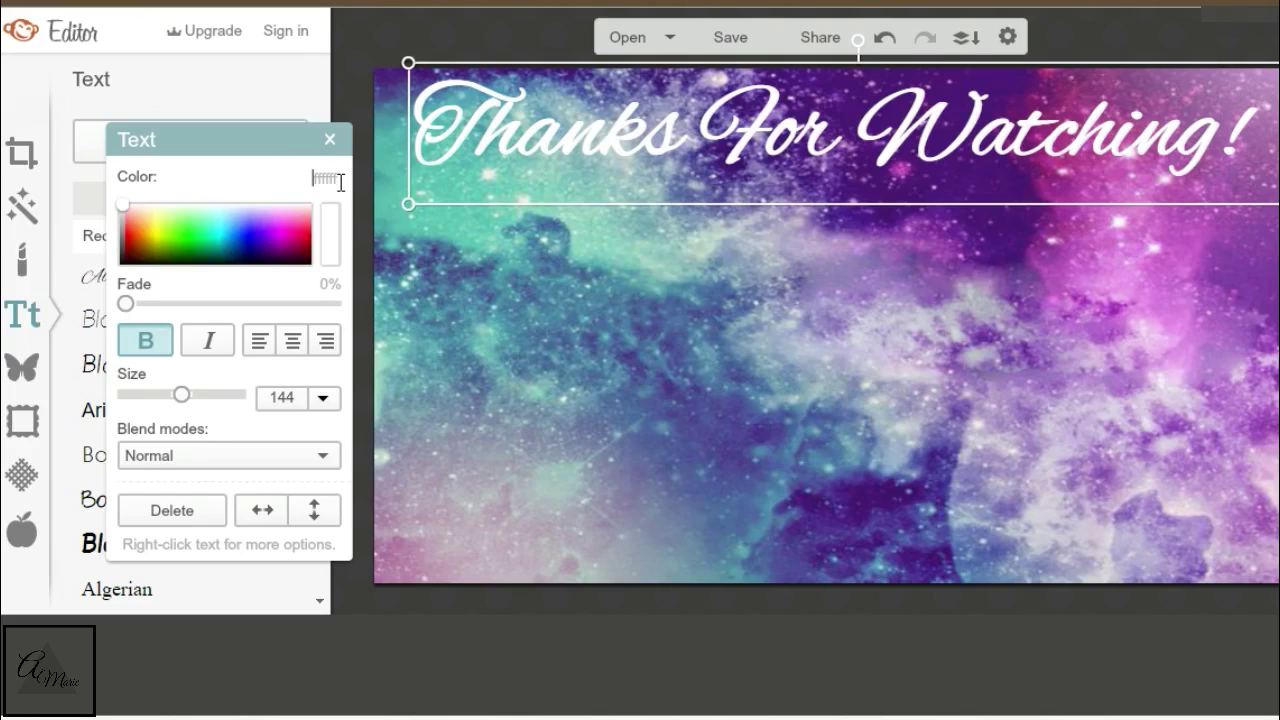
pyautogui.press('BackSpace')
pyautogui.press('BackSpace')
pyautogui.press('BackSpace')
pyautogui.press('BackSpace')
pyautogui.press('BackSpace')
pyautogui.press('BackSpace')
pyautogui.write('000000')
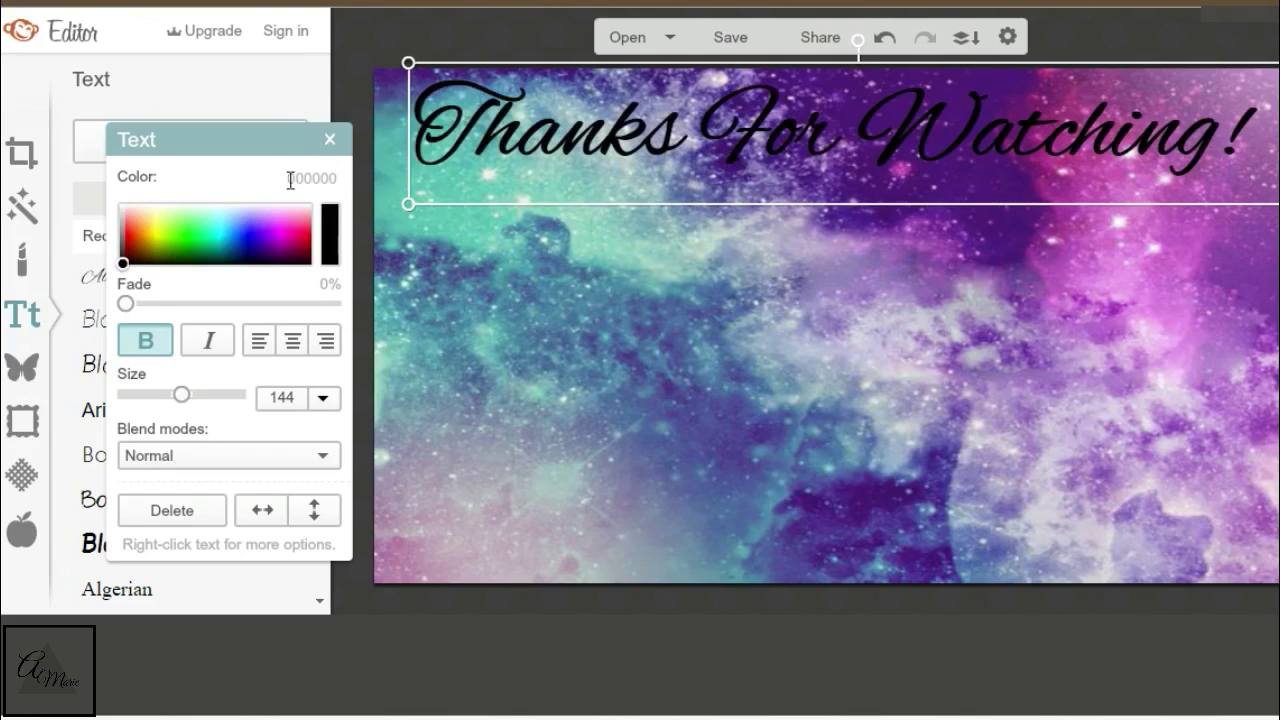
pyautogui.click(626, 324)
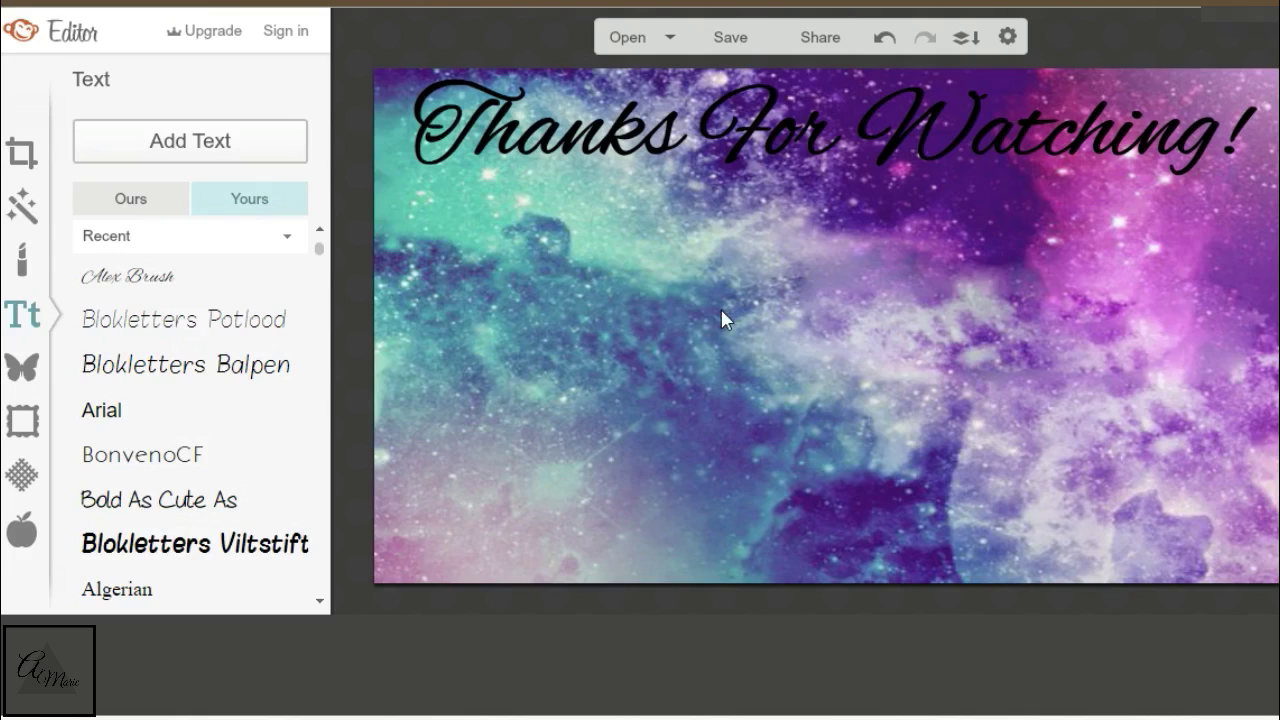
pyautogui.rightClick(629, 116)
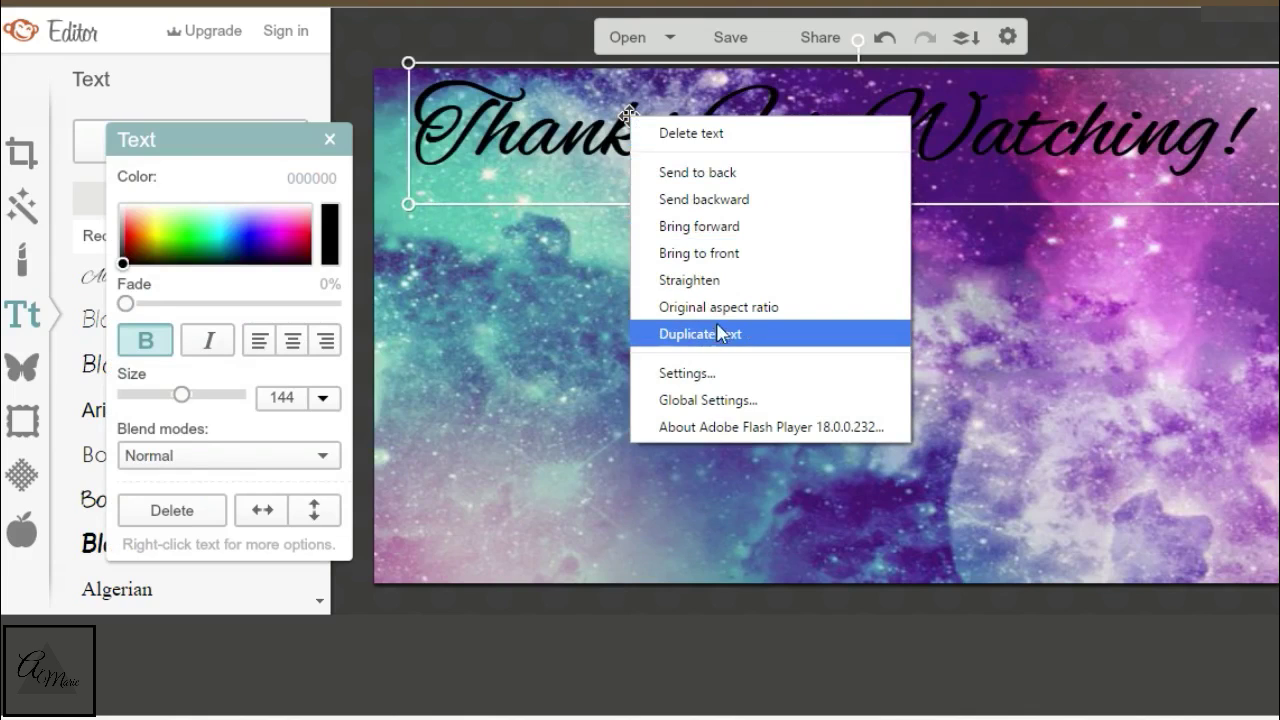
# Duplicate the title, make the copy white, and offset it slightly up-left as a shadow.
pyautogui.click(722, 336)
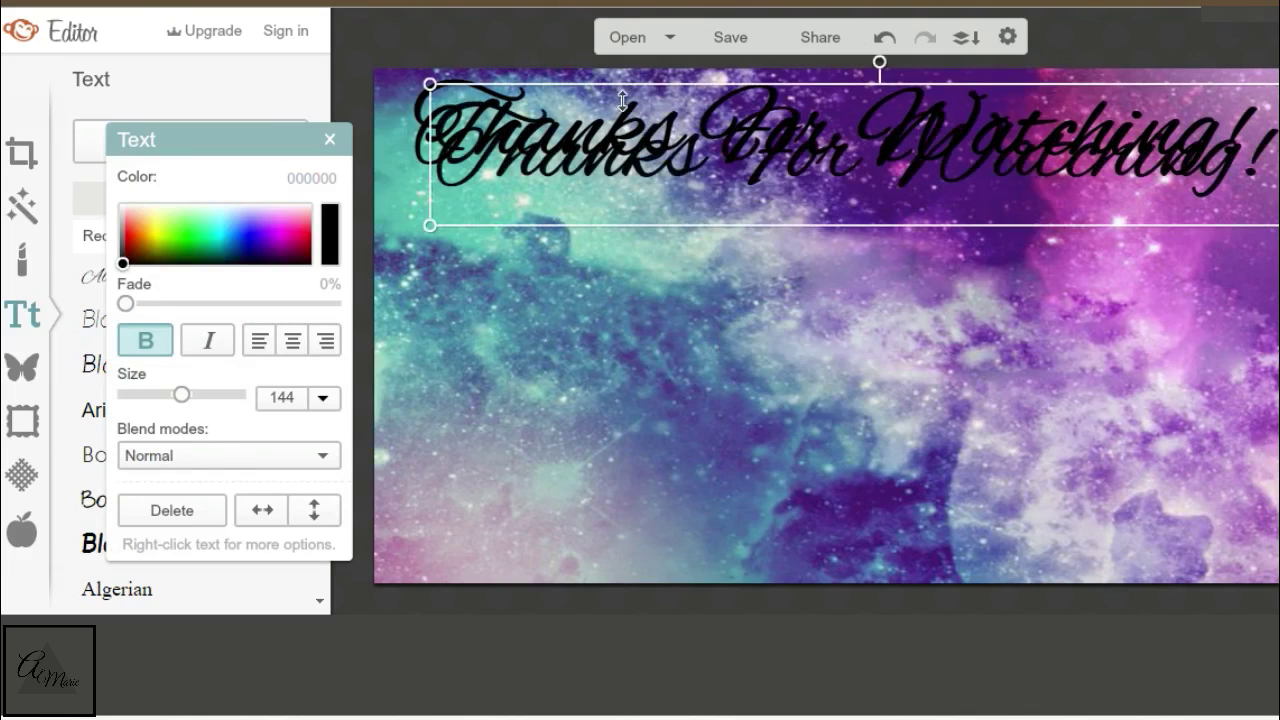
pyautogui.moveTo(120, 262); pyautogui.dragTo(229, 229)
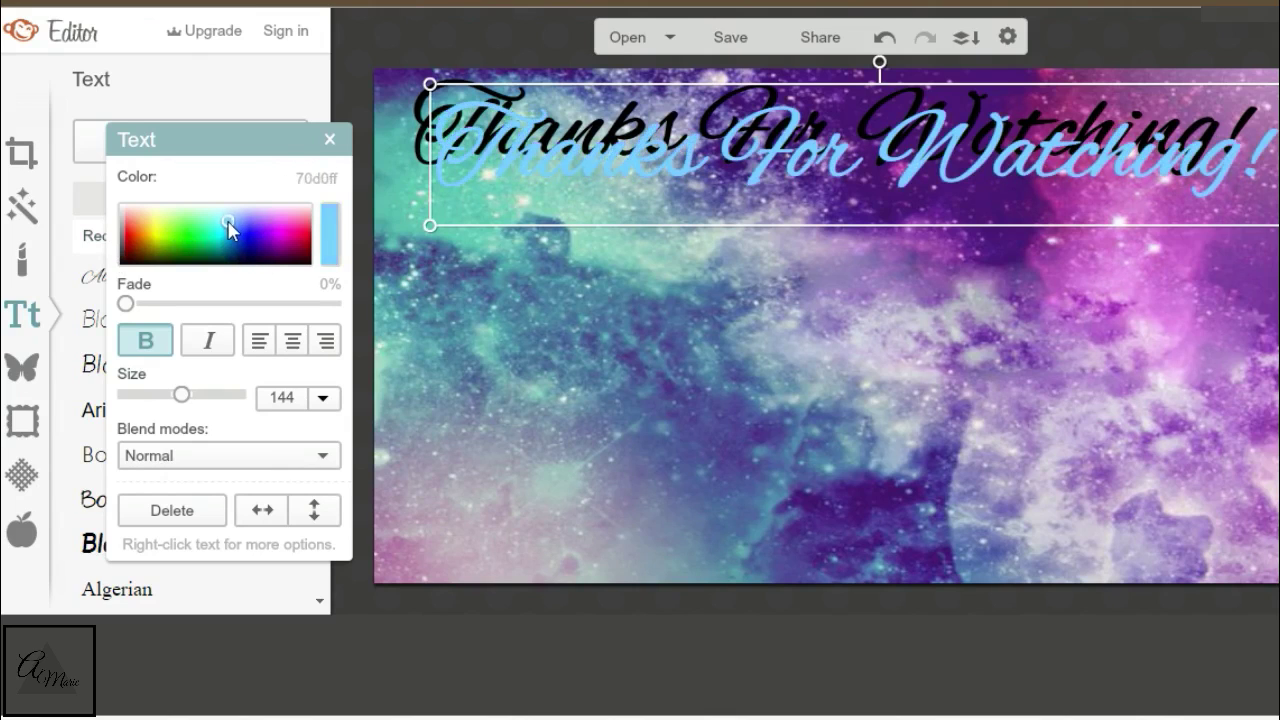
pyautogui.click(629, 310)
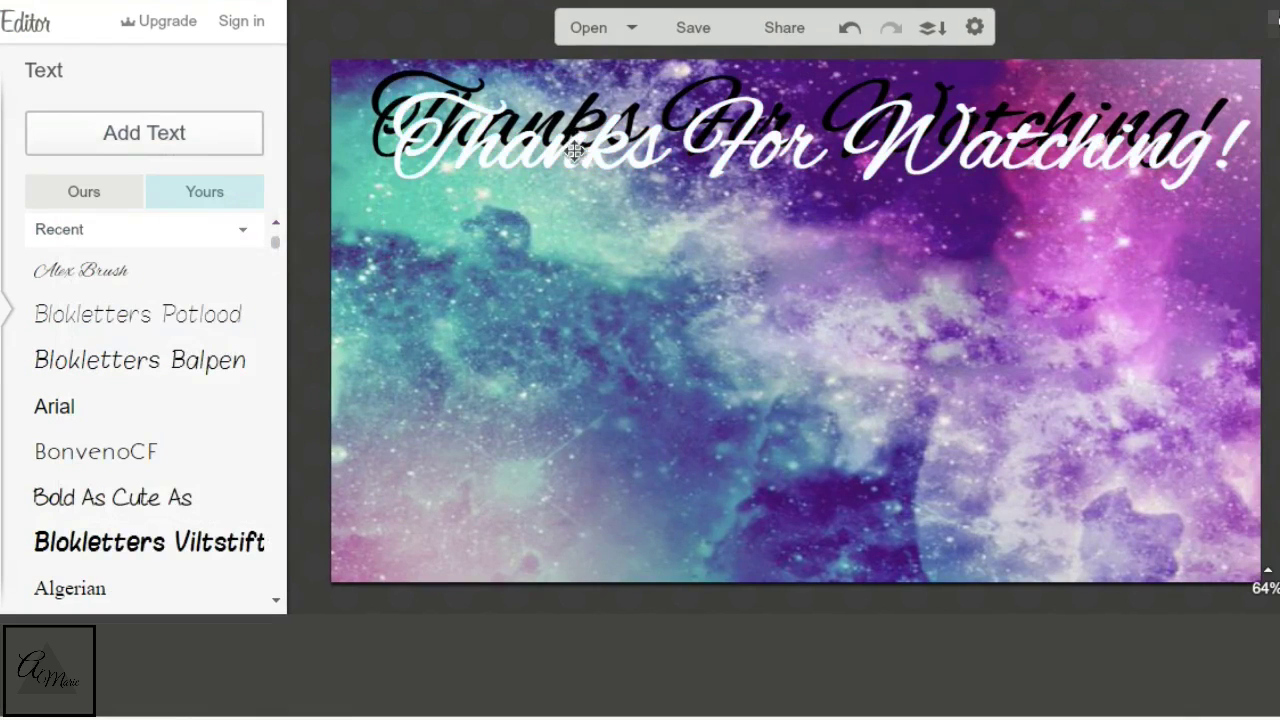
pyautogui.click(575, 150)
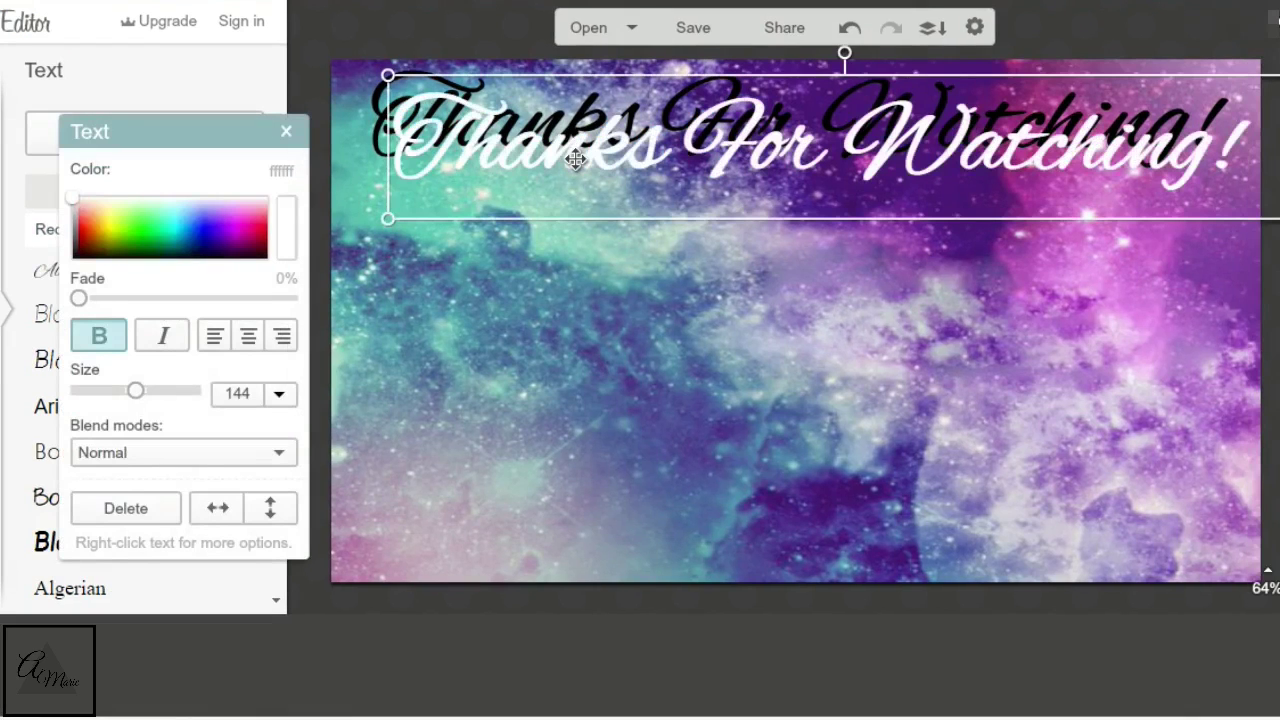
pyautogui.press('Left')
pyautogui.press('Left')
pyautogui.press('Left')
pyautogui.press('Left')
pyautogui.press('Left')
pyautogui.press('Left')
pyautogui.press('Left')
pyautogui.press('Left')
pyautogui.press('Left')
pyautogui.press('Left')
pyautogui.press('Left')
pyautogui.press('Left')
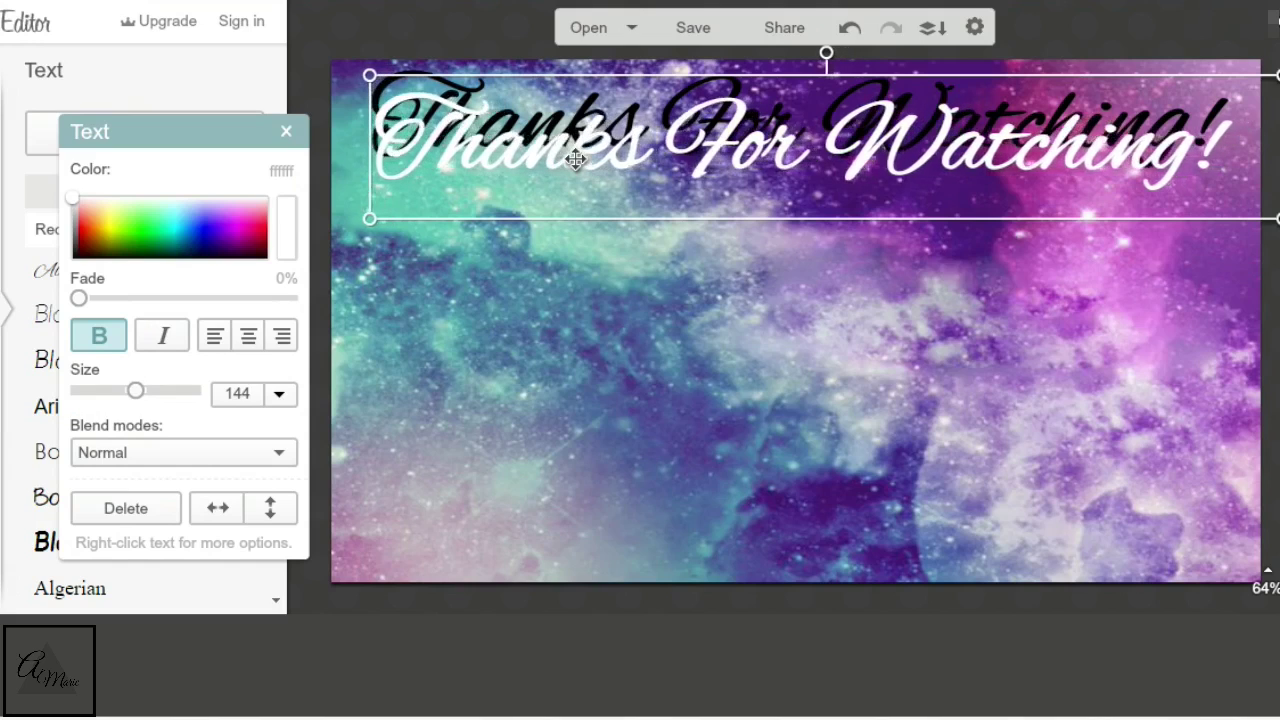
pyautogui.press('Up')
pyautogui.press('Up')
pyautogui.press('Up')
pyautogui.press('Up')
pyautogui.press('Up')
pyautogui.press('Up')
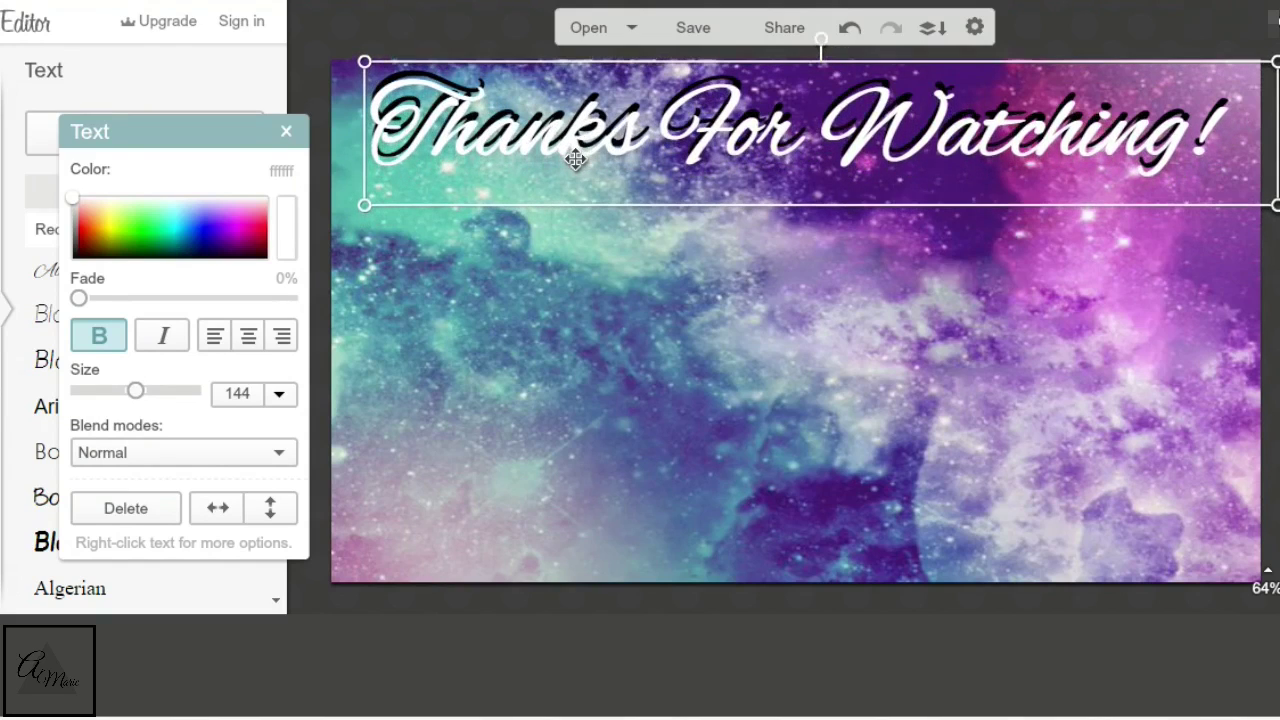
pyautogui.moveTo(575, 161); pyautogui.dragTo(575, 158)
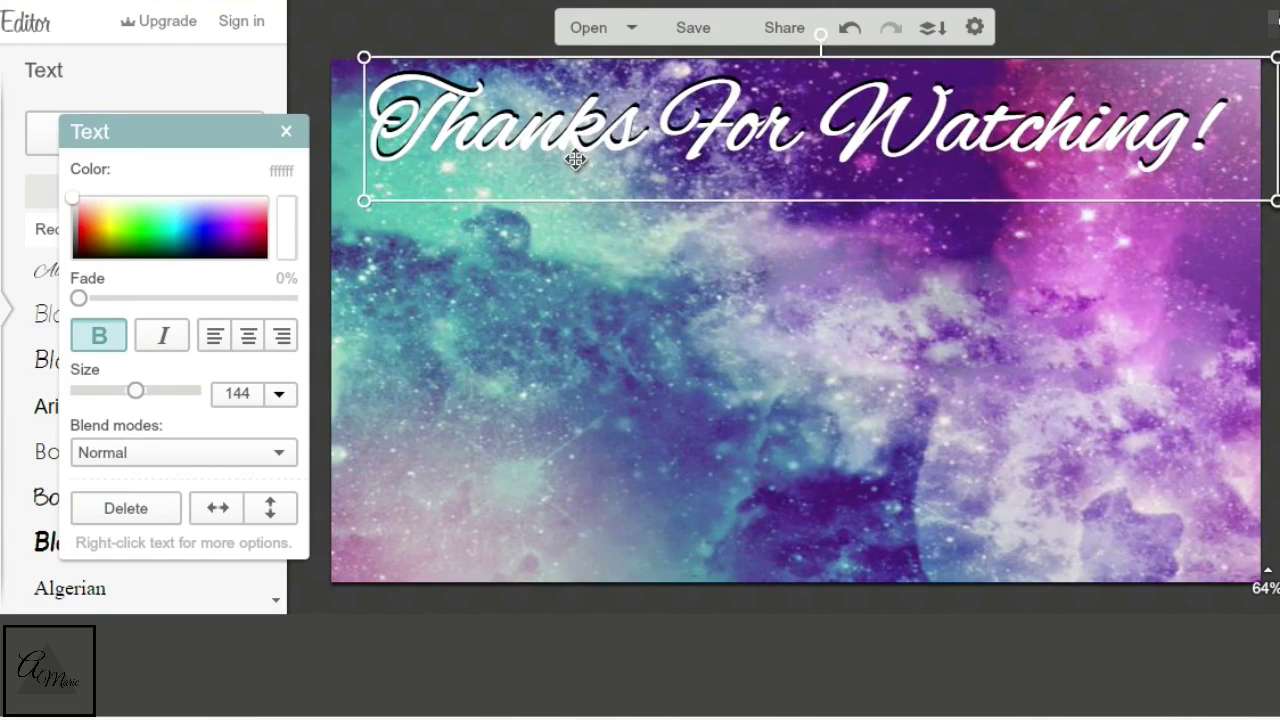
pyautogui.moveTo(575, 160); pyautogui.dragTo(575, 159)
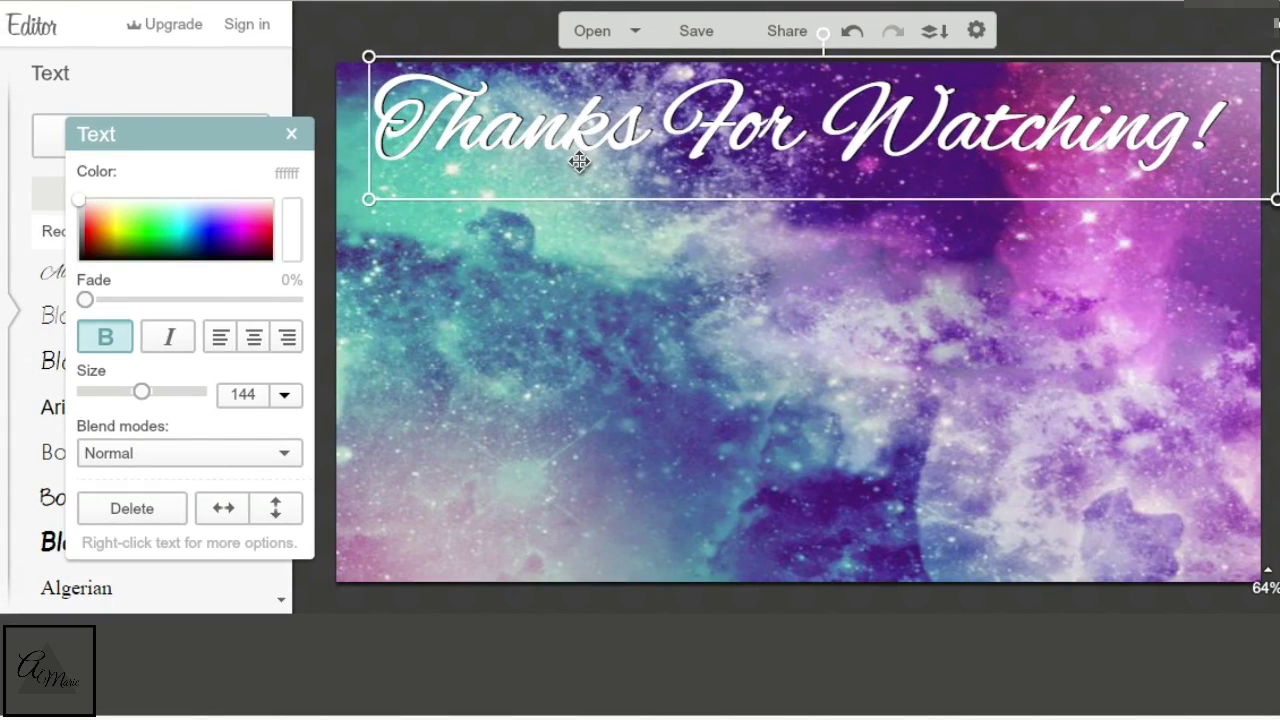
pyautogui.moveTo(579, 162); pyautogui.dragTo(578, 161)
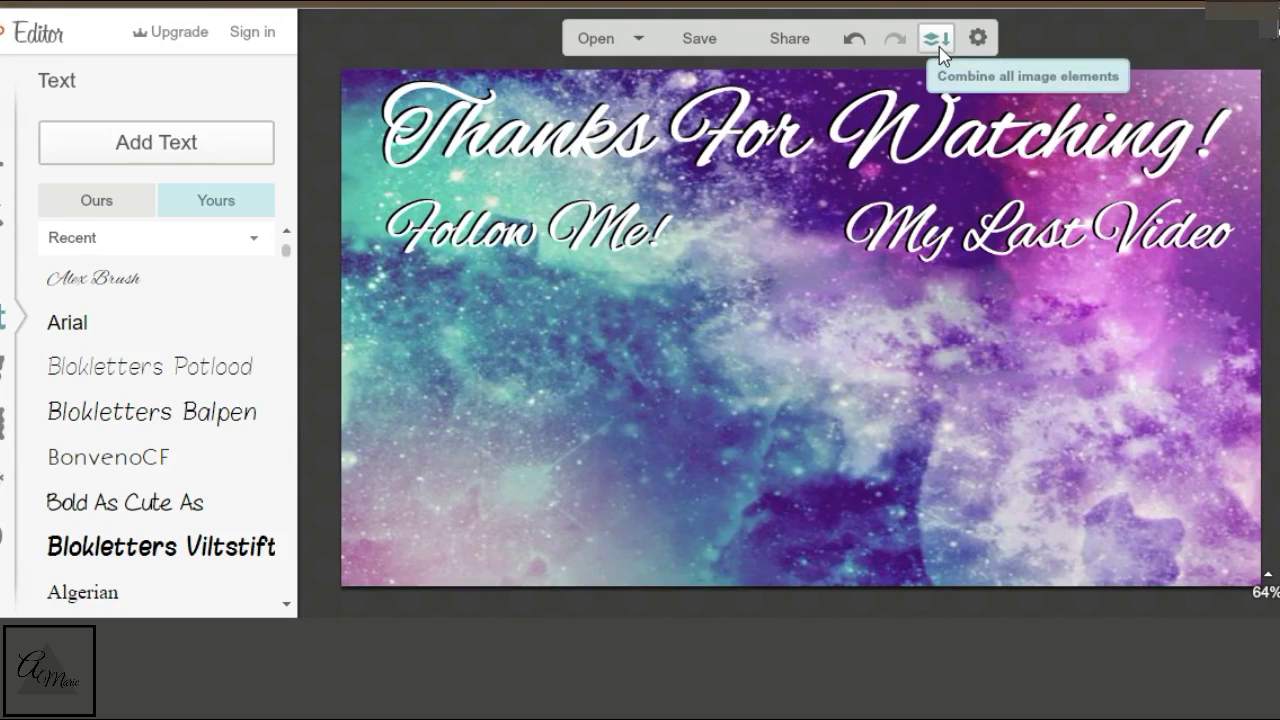
# Combine all text into the galaxy image, undo to check My Last Video, then combine again.
pyautogui.click(940, 50)
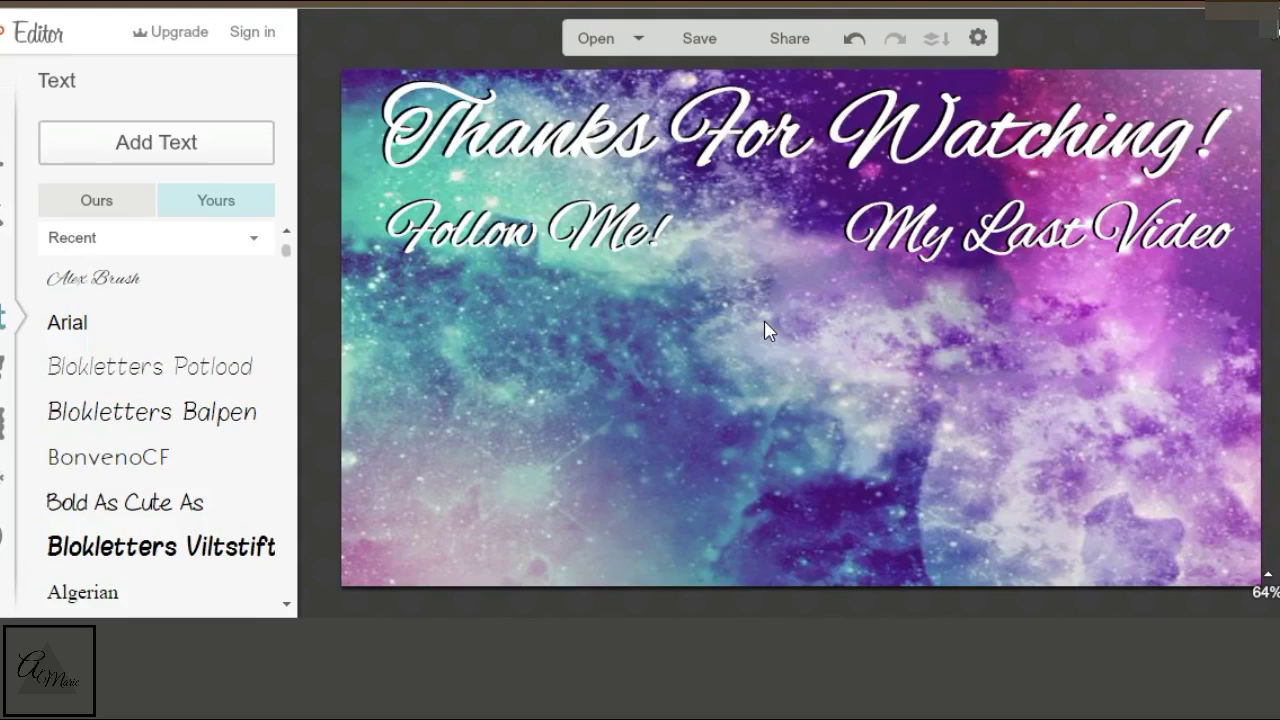
pyautogui.click(853, 40)
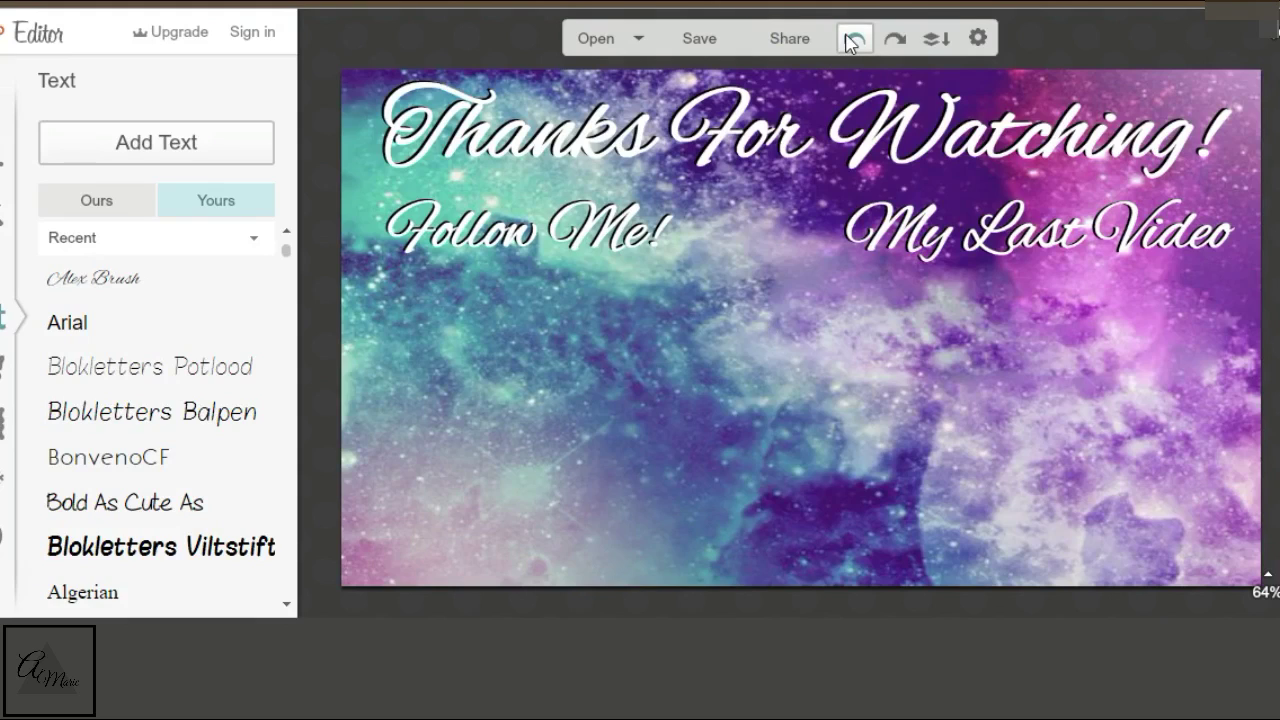
pyautogui.click(880, 222)
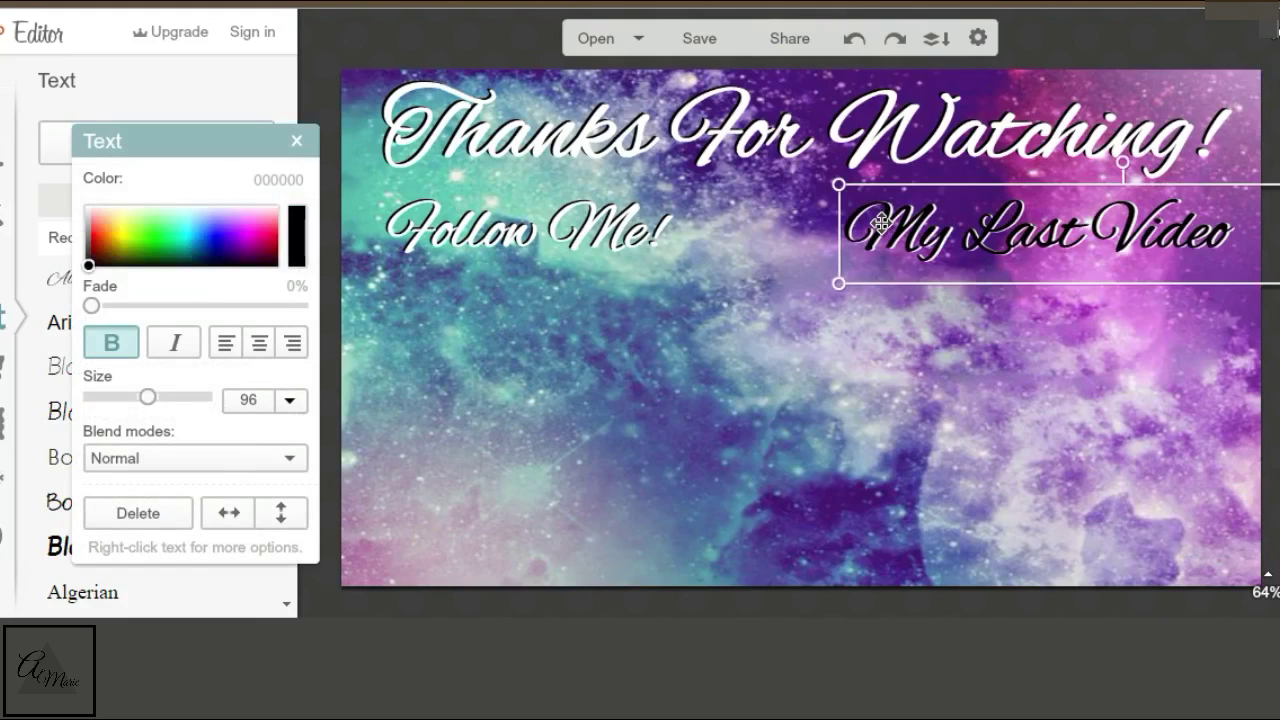
pyautogui.click(747, 292)
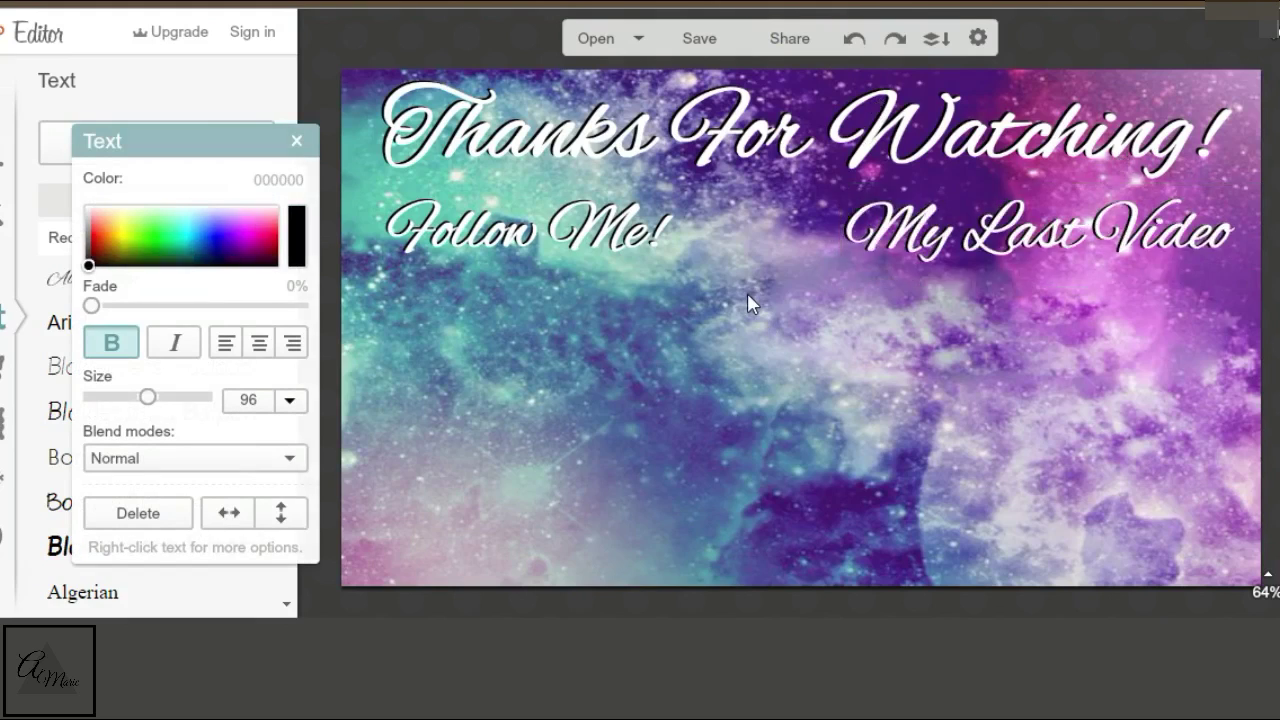
pyautogui.click(926, 44)
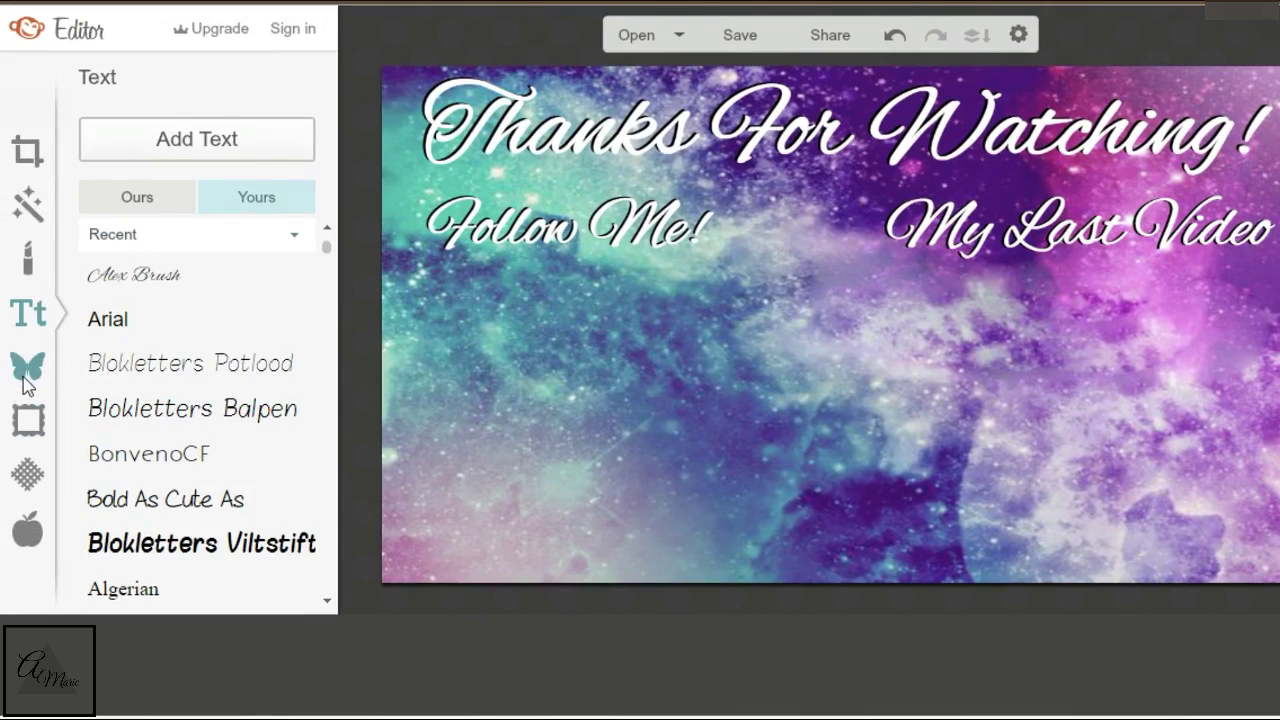
# Add a black Geometric rectangle, enlarge it, and place it below My Last Video.
pyautogui.click(25, 377)
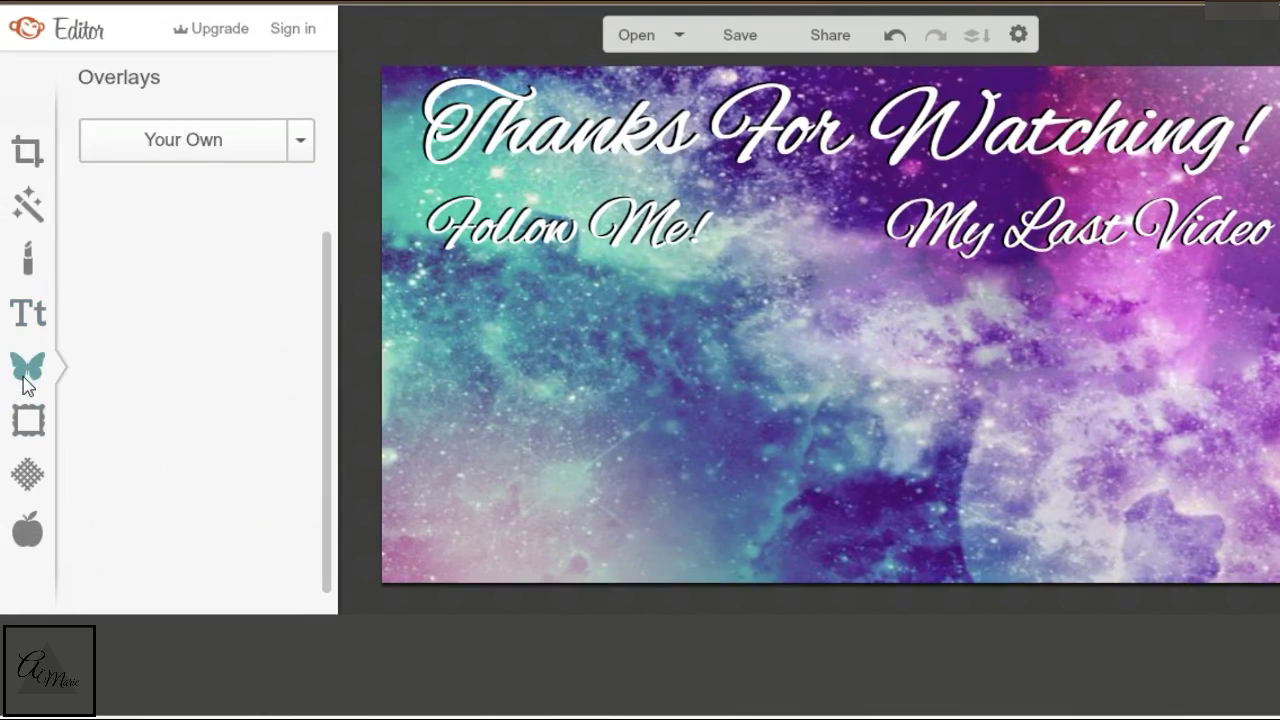
pyautogui.click(185, 240)
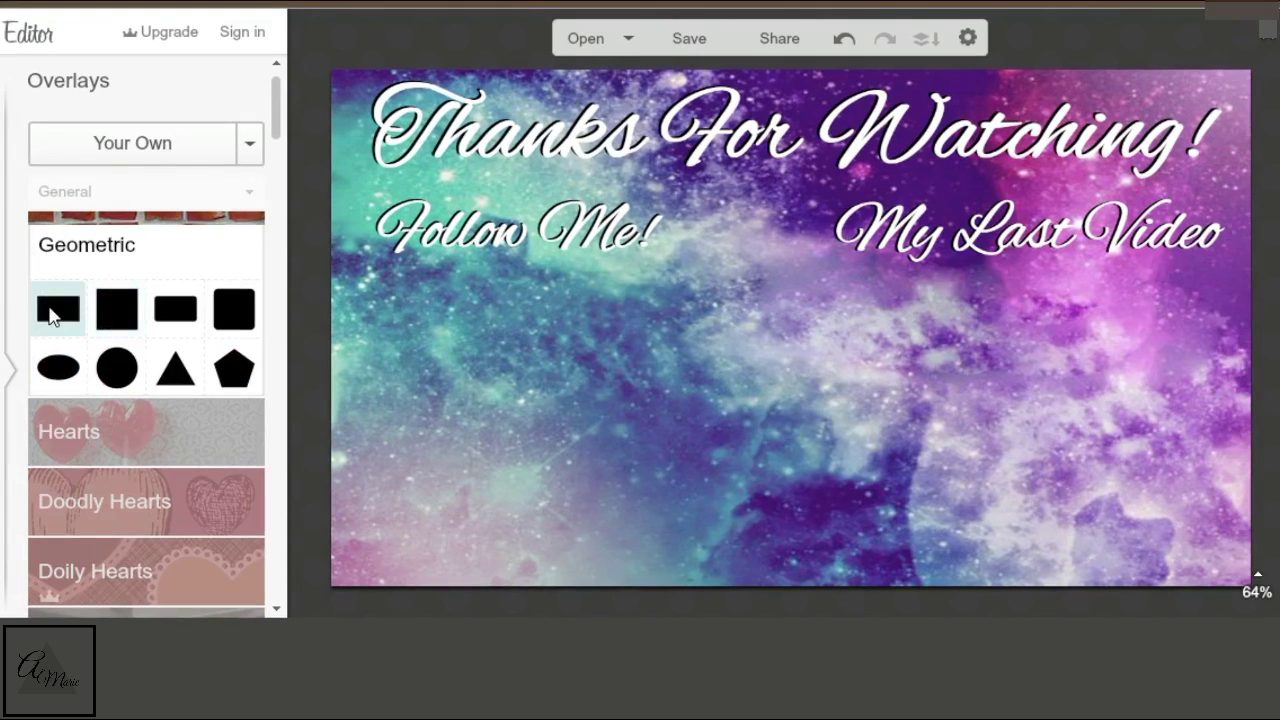
pyautogui.click(57, 310)
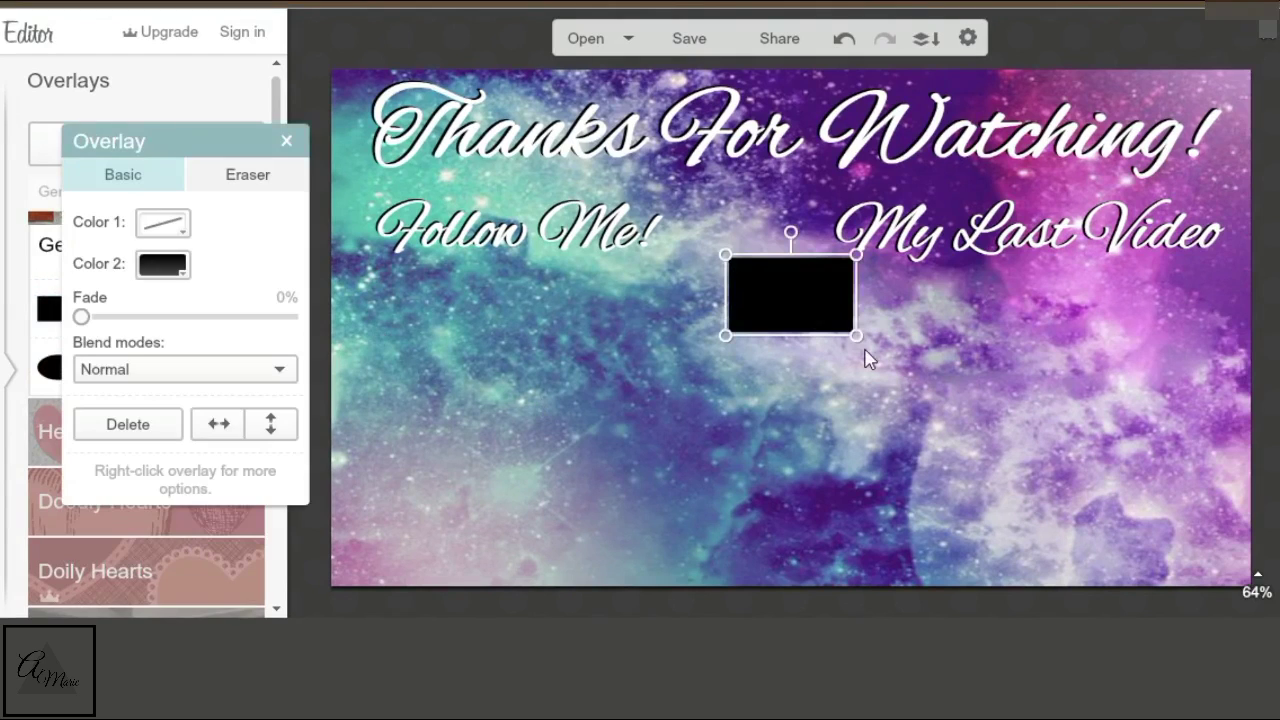
pyautogui.moveTo(856, 338); pyautogui.dragTo(1140, 508)
pyautogui.moveTo(1003, 369); pyautogui.dragTo(1105, 382)
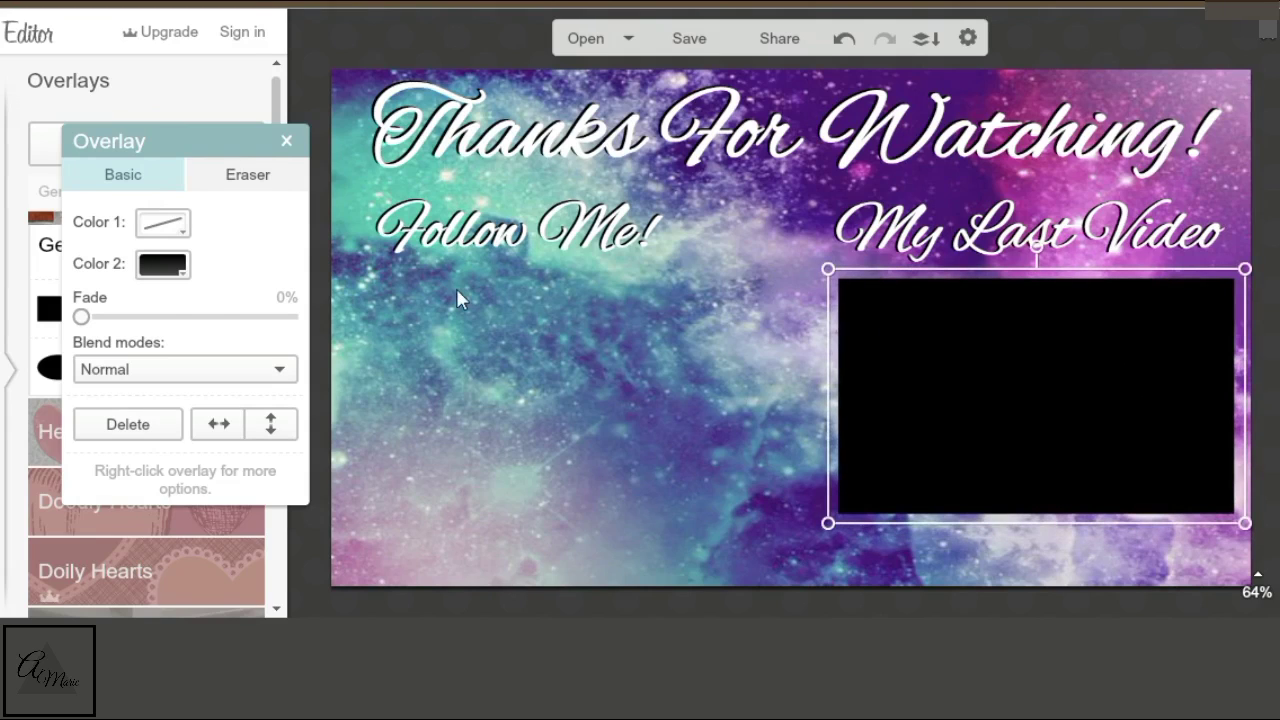
# Fade the black rectangle to 42% so the galaxy shows through.
pyautogui.click(171, 317)
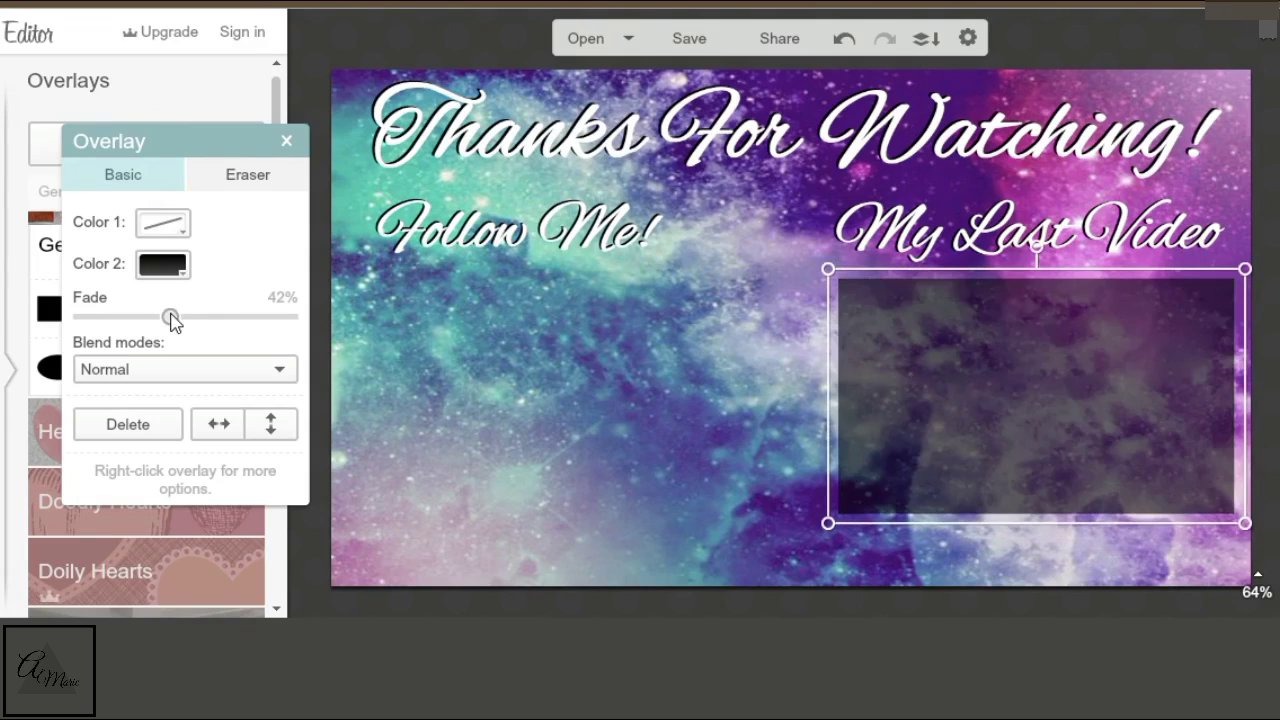
pyautogui.click(720, 325)
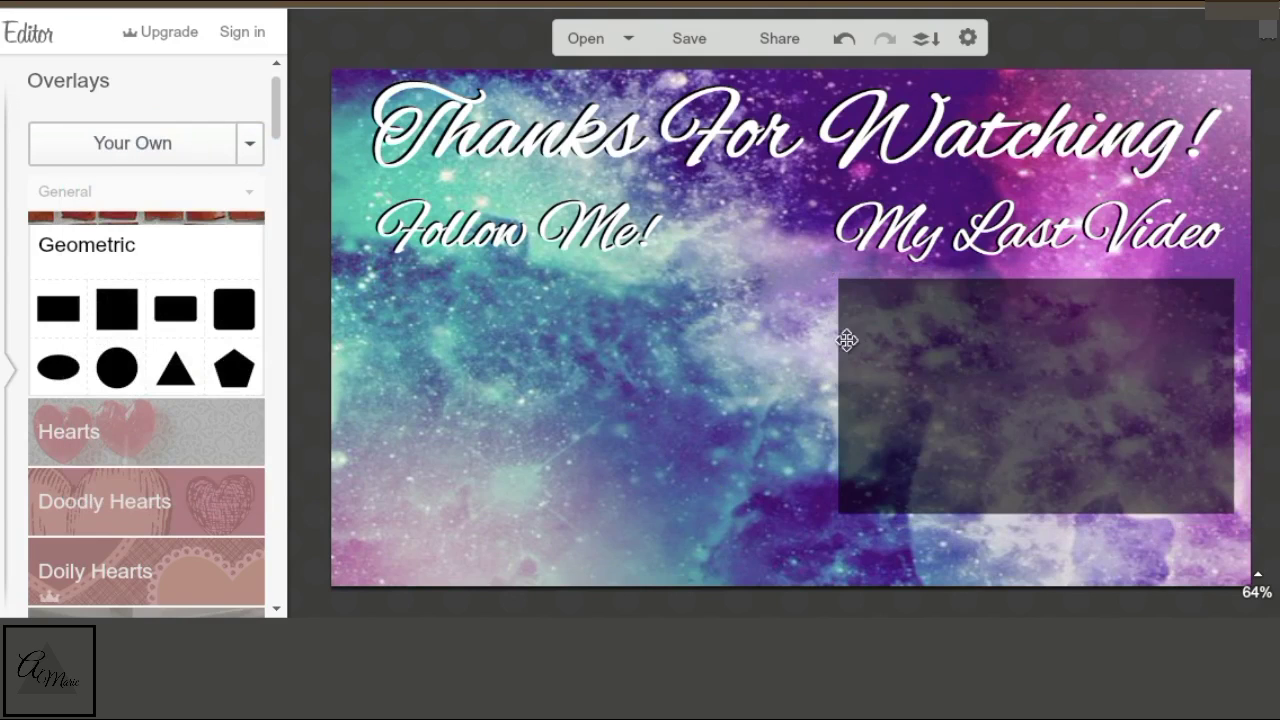
pyautogui.click(1073, 478)
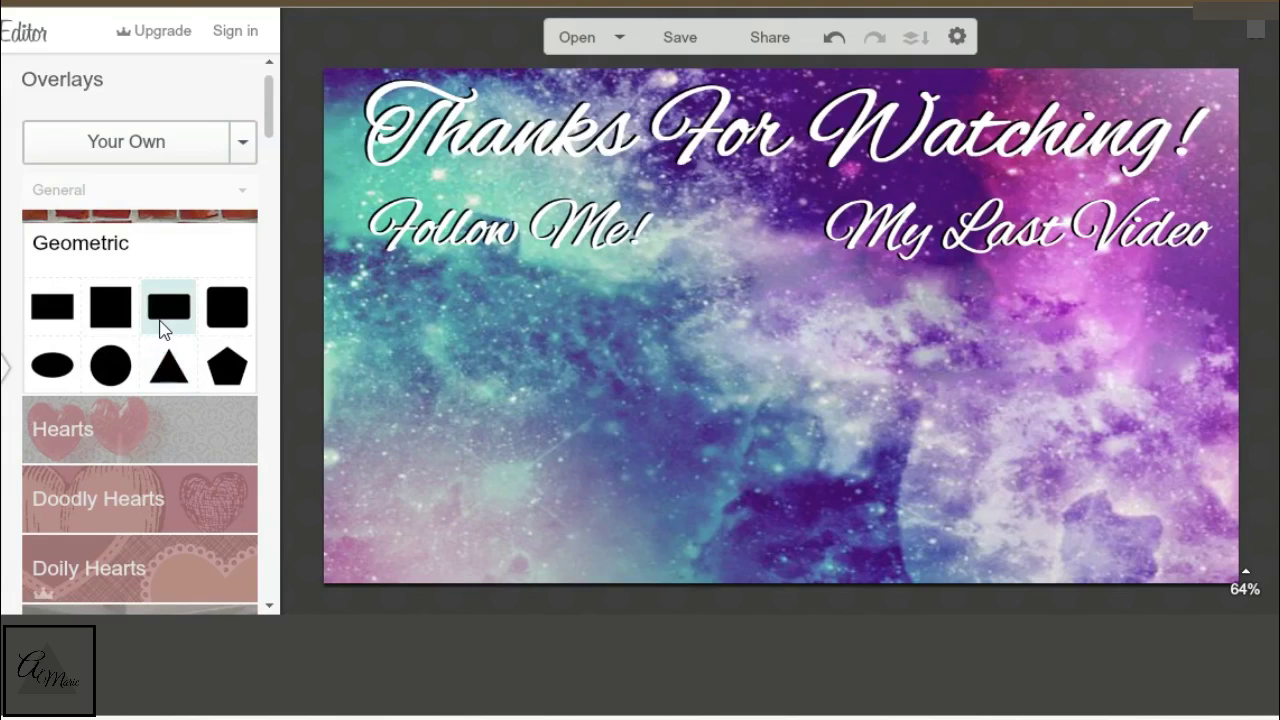
# Move the black rectangle under Follow Me! and stretch it into a long bar.
pyautogui.click(172, 322)
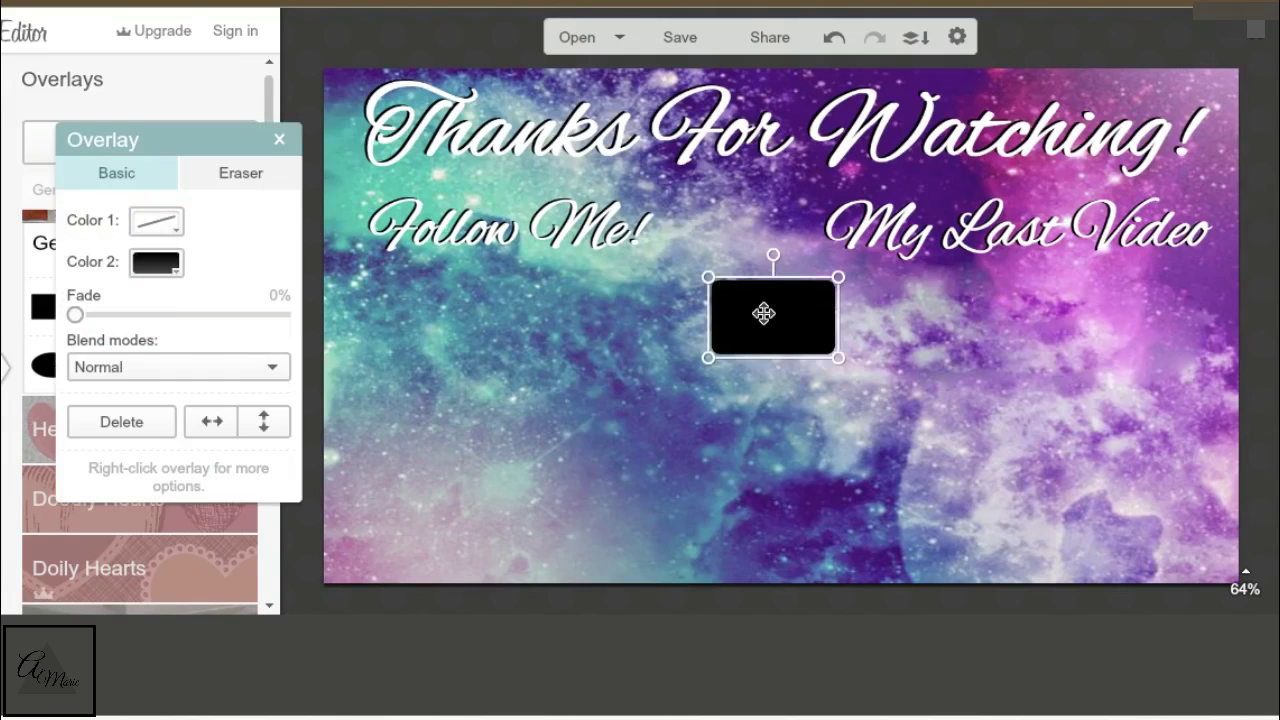
pyautogui.moveTo(763, 314); pyautogui.dragTo(800, 311)
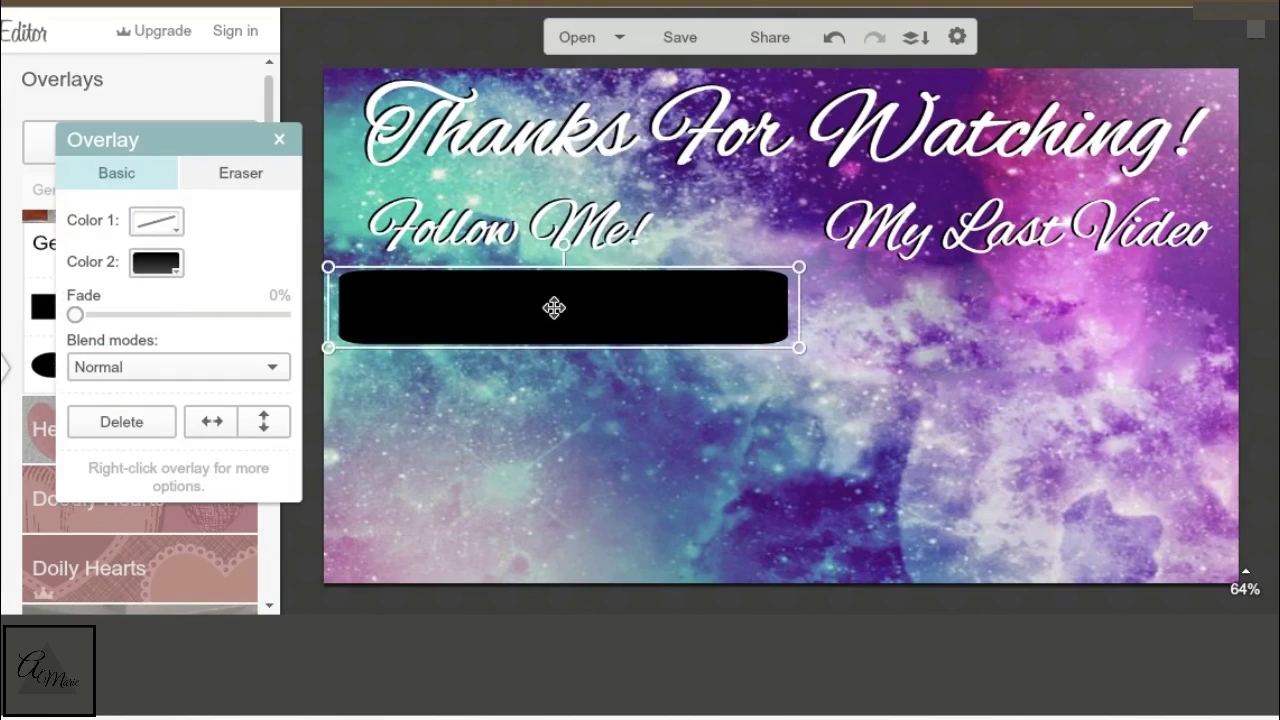
pyautogui.press('Left')
pyautogui.press('Left')
pyautogui.press('Left')
pyautogui.press('Left')
pyautogui.press('Left')
pyautogui.press('Left')
pyautogui.press('Left')
pyautogui.press('Left')
pyautogui.press('Left')
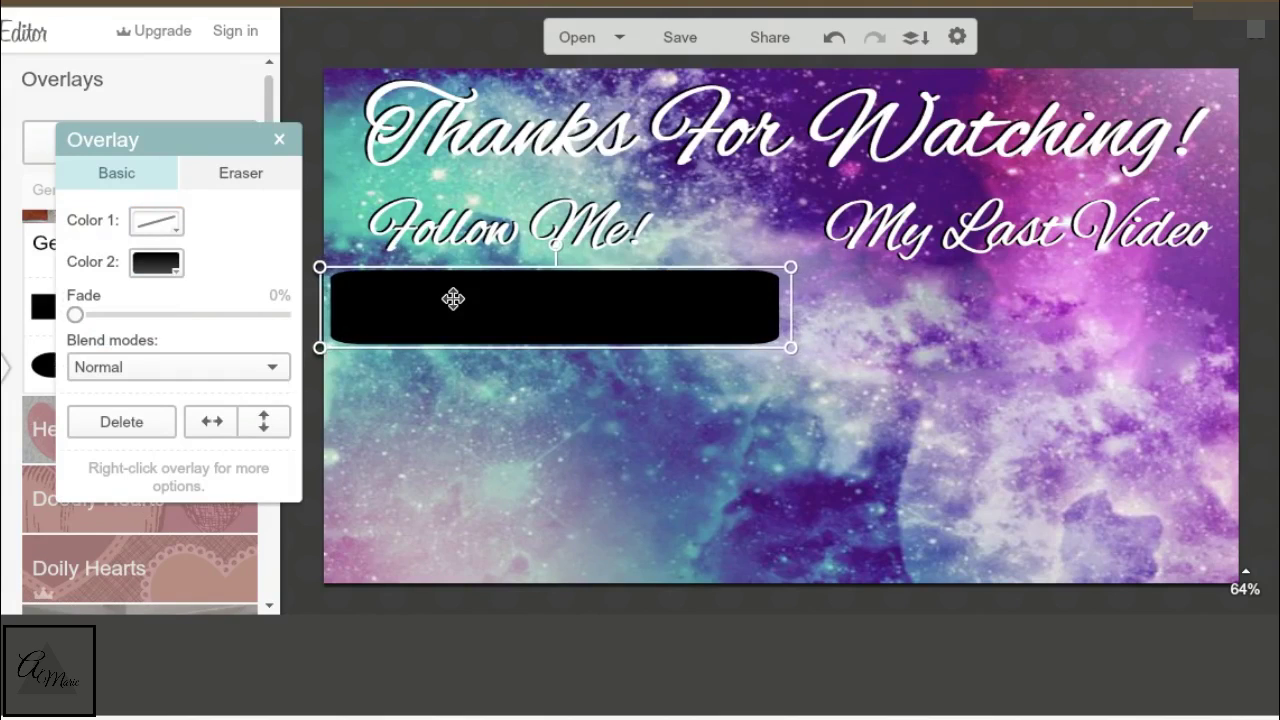
pyautogui.moveTo(791, 306); pyautogui.dragTo(798, 305)
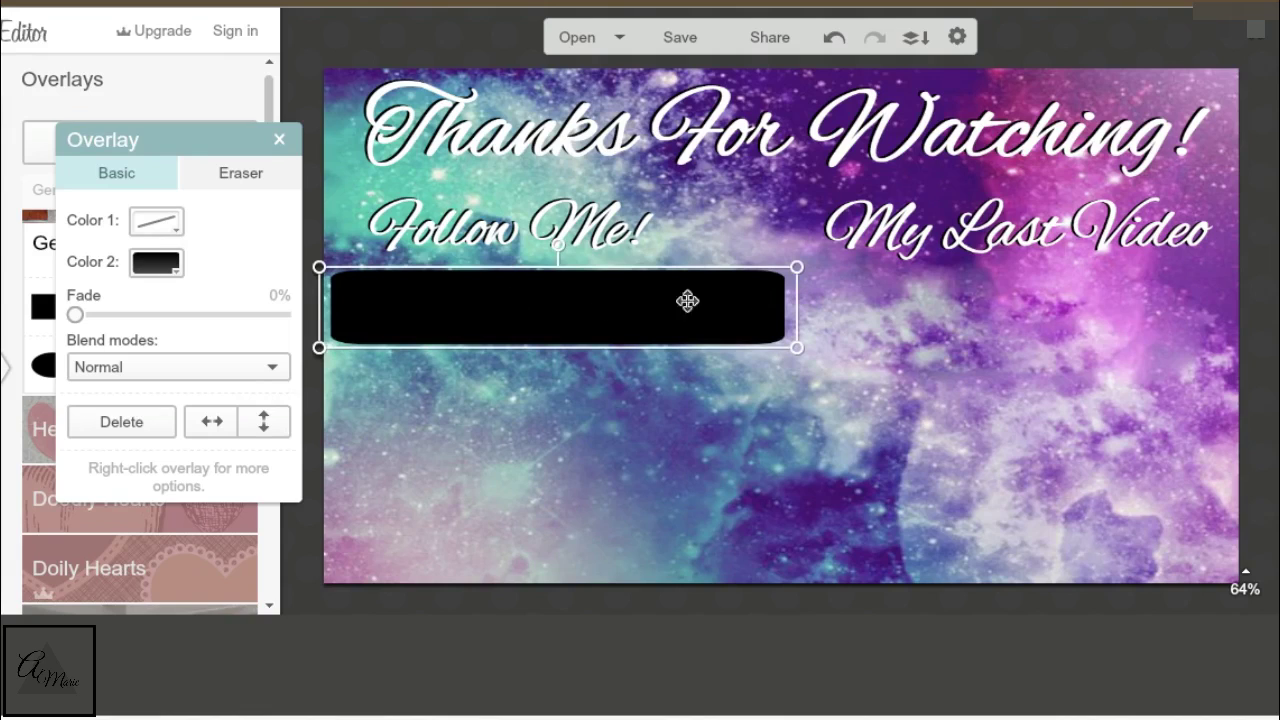
pyautogui.moveTo(797, 304); pyautogui.dragTo(806, 302)
# Duplicate the bar twice and stack the three bars evenly beneath Follow Me!
pyautogui.rightClick(651, 304)
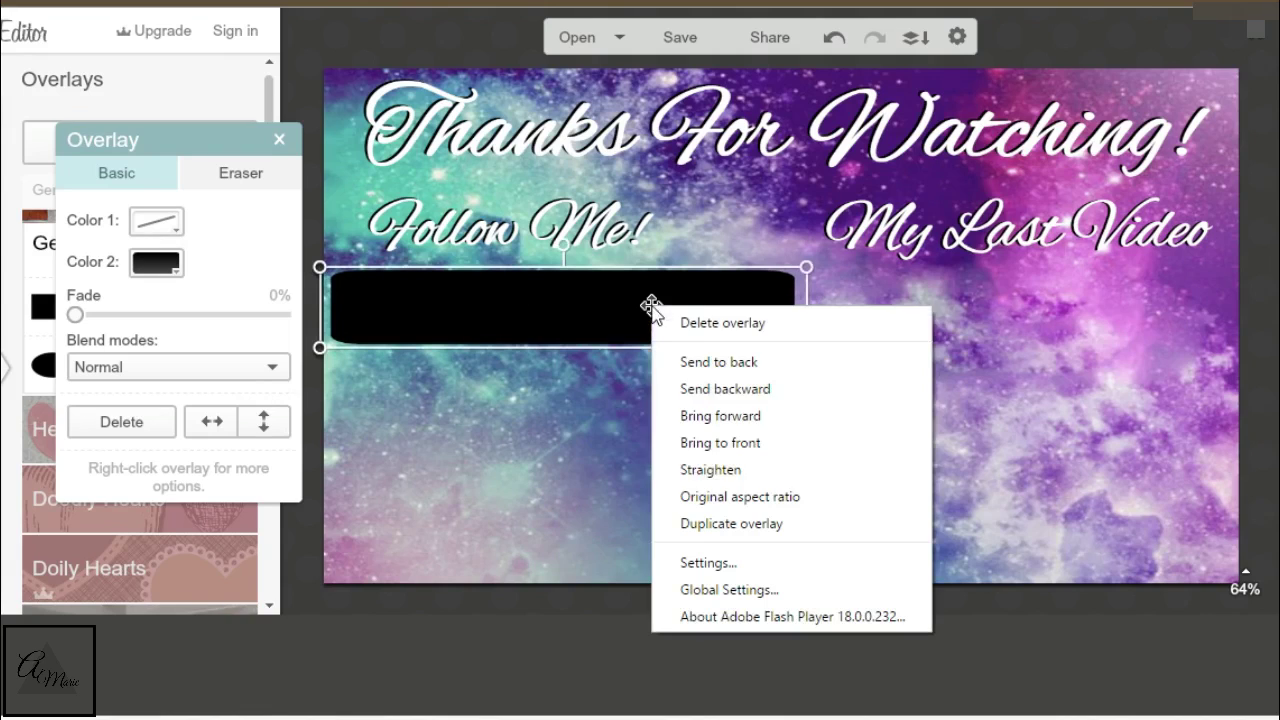
pyautogui.click(725, 523)
pyautogui.rightClick(674, 314)
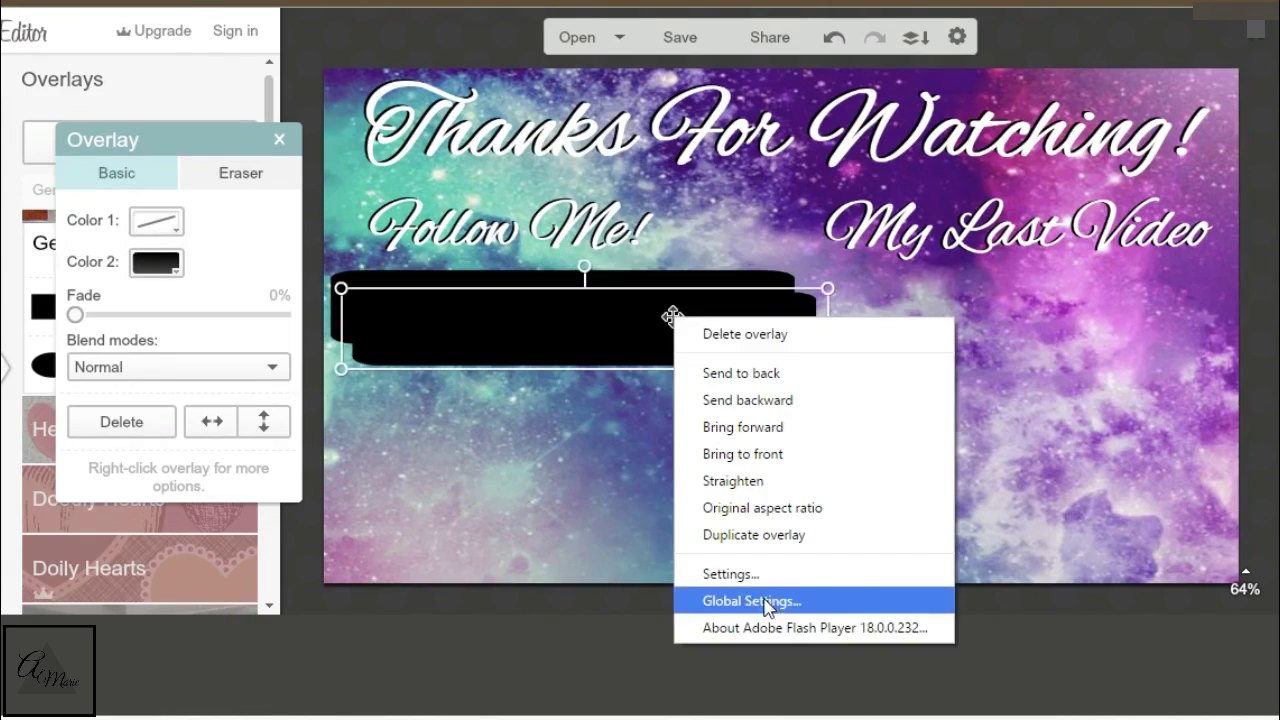
pyautogui.click(760, 533)
pyautogui.moveTo(590, 336); pyautogui.dragTo(523, 480)
pyautogui.click(540, 335)
pyautogui.moveTo(540, 335); pyautogui.dragTo(523, 374)
pyautogui.click(520, 491)
pyautogui.moveTo(520, 491); pyautogui.dragTo(523, 480)
pyautogui.click(880, 443)
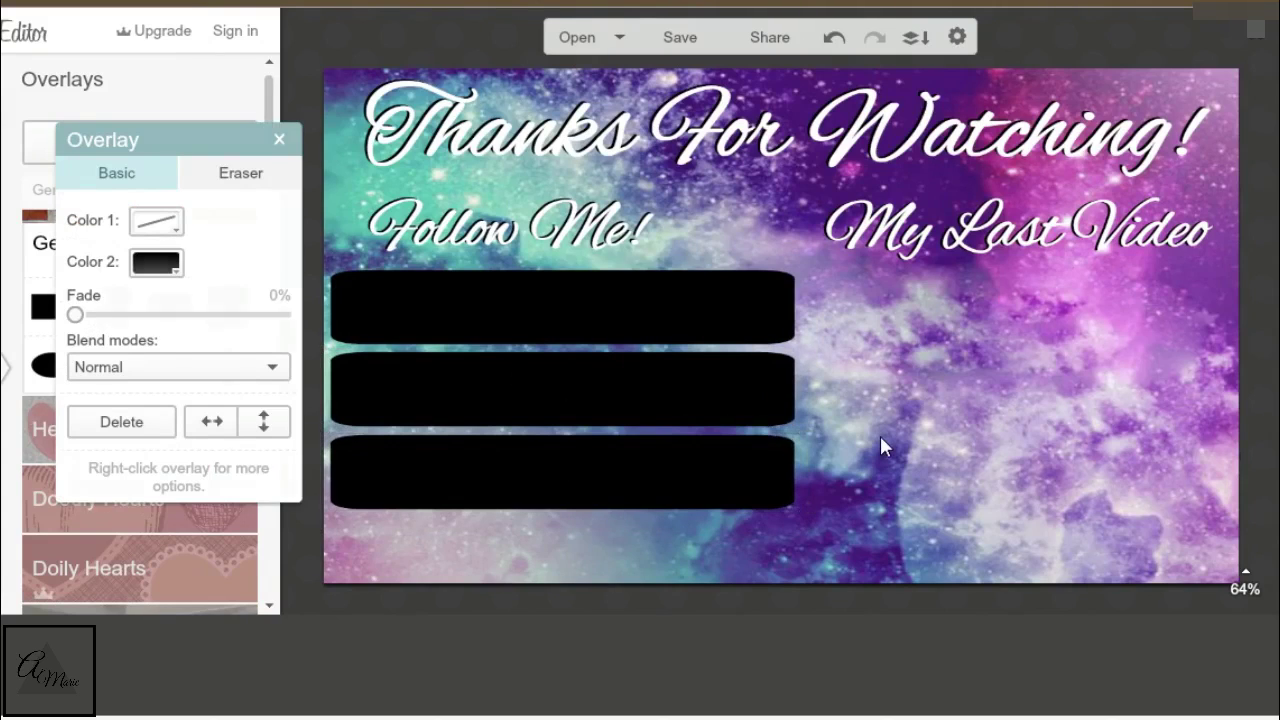
pyautogui.click(617, 414)
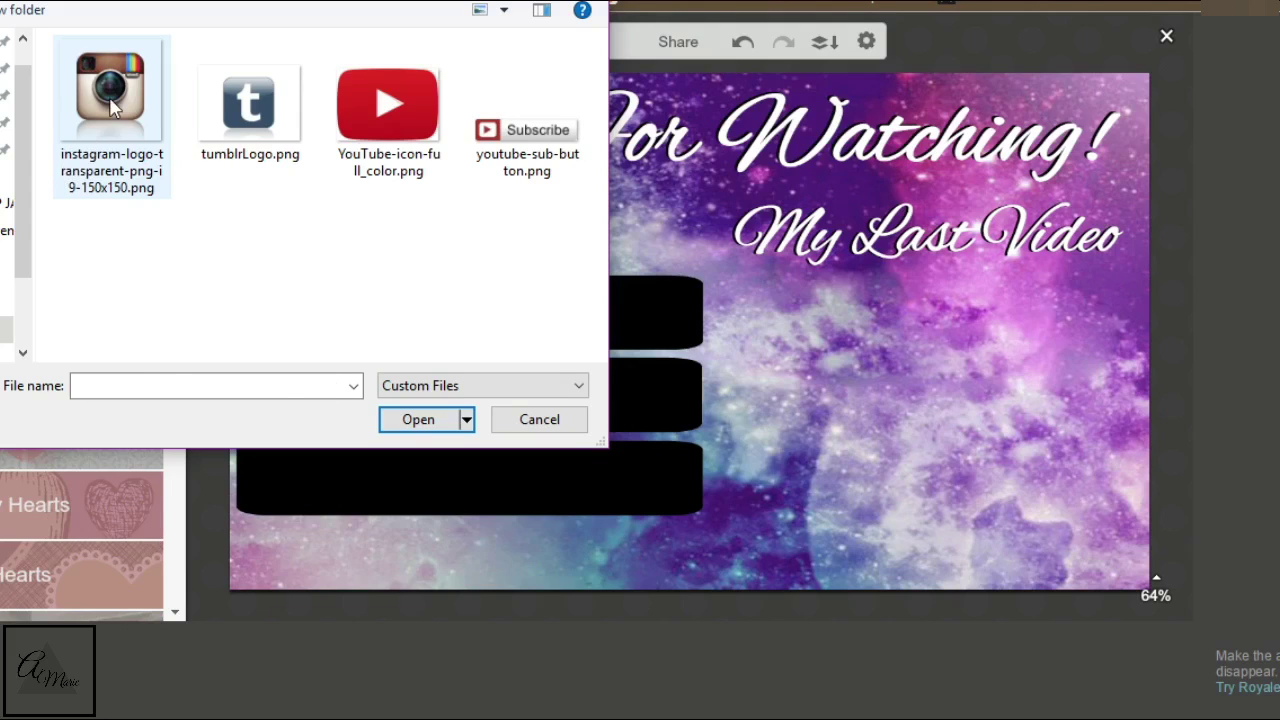
# Load the Instagram logo image, shrink it, and tuck it into the top bar's left end.
pyautogui.click(110, 100)
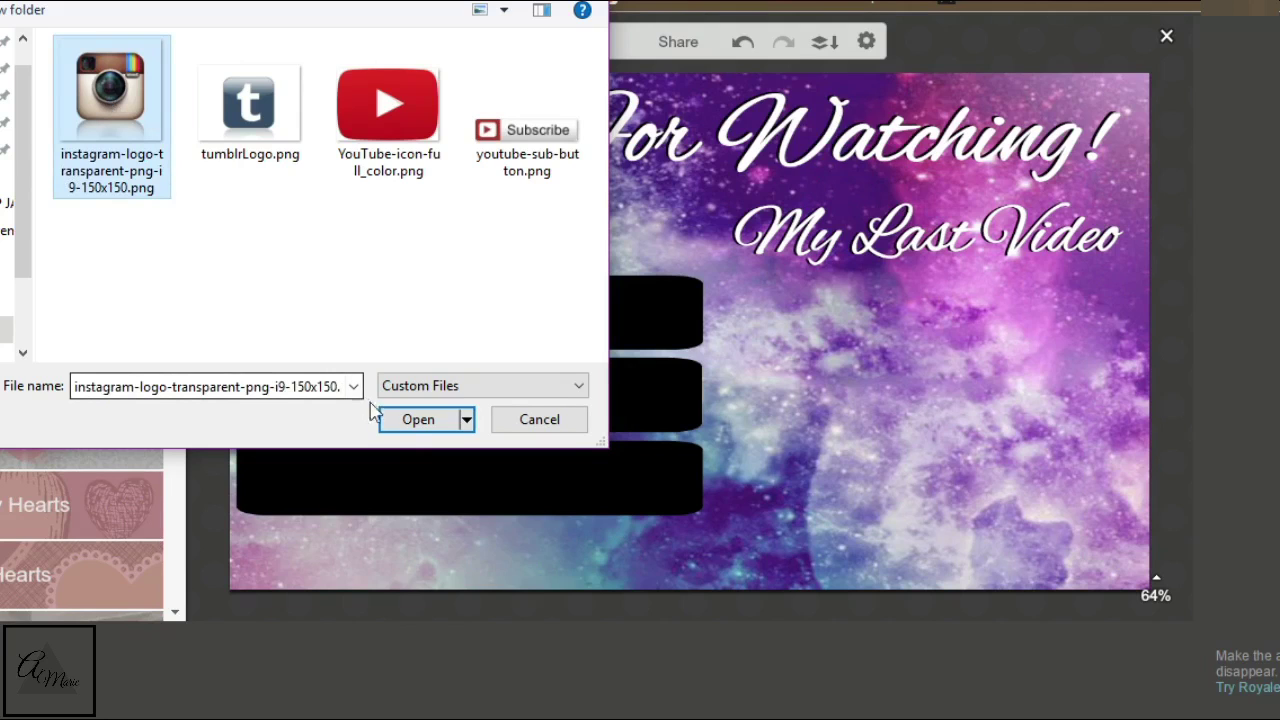
pyautogui.click(412, 422)
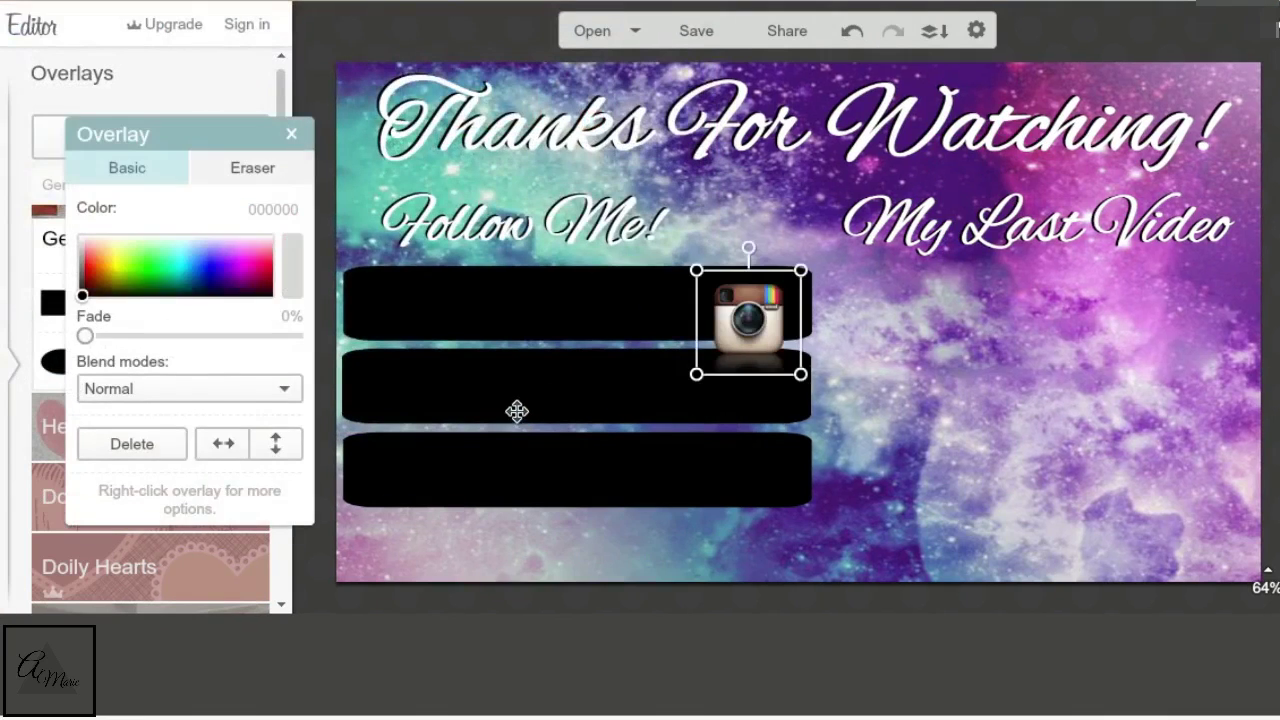
pyautogui.moveTo(759, 300); pyautogui.dragTo(395, 264)
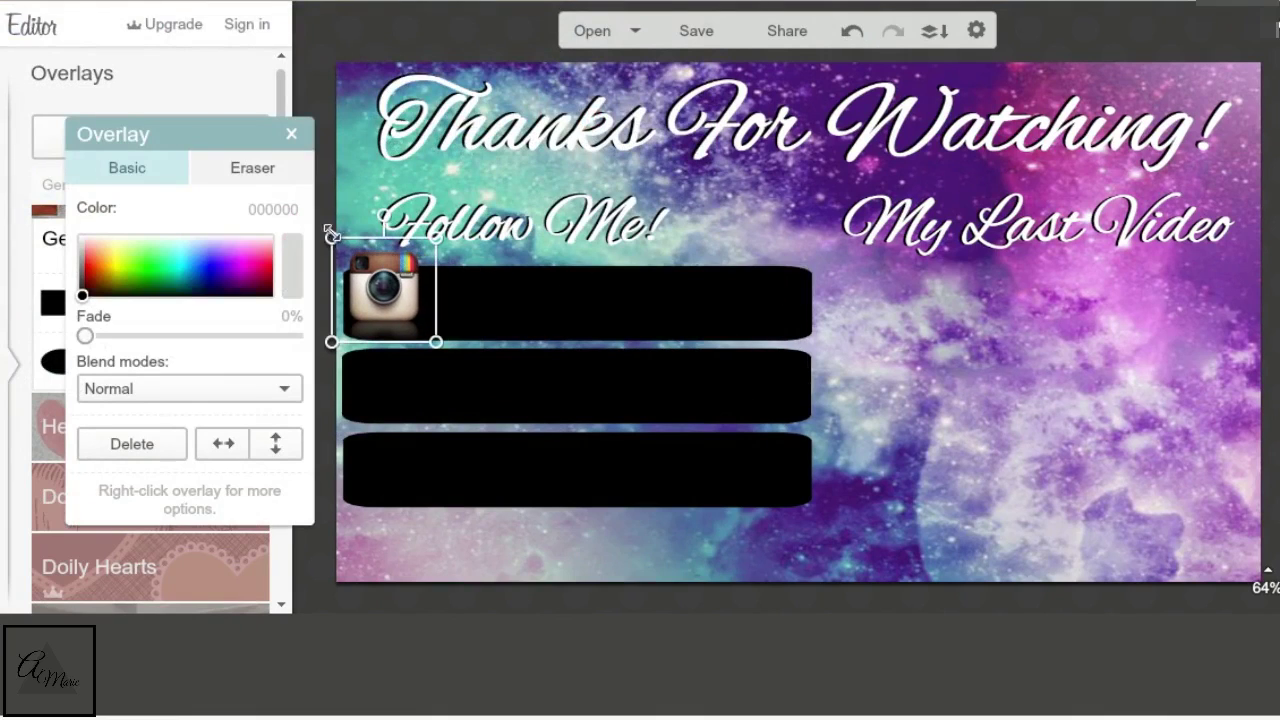
pyautogui.moveTo(330, 238); pyautogui.dragTo(363, 270)
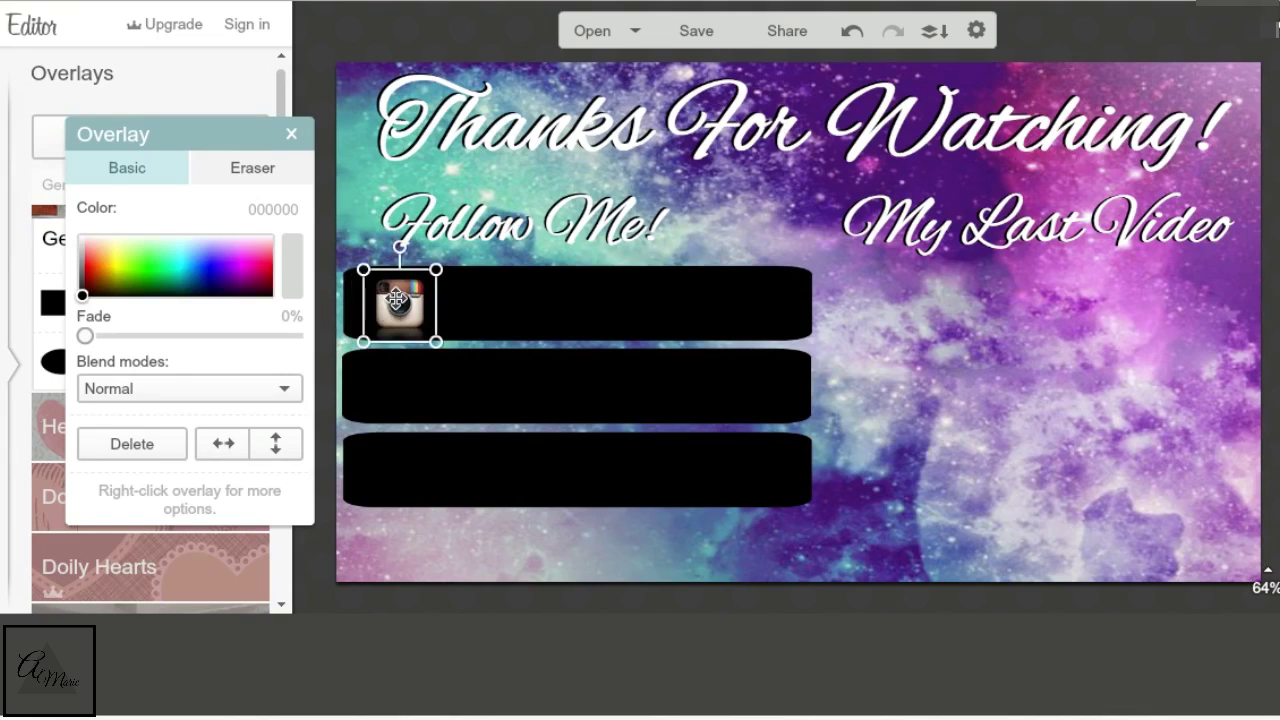
pyautogui.moveTo(390, 312); pyautogui.dragTo(369, 283)
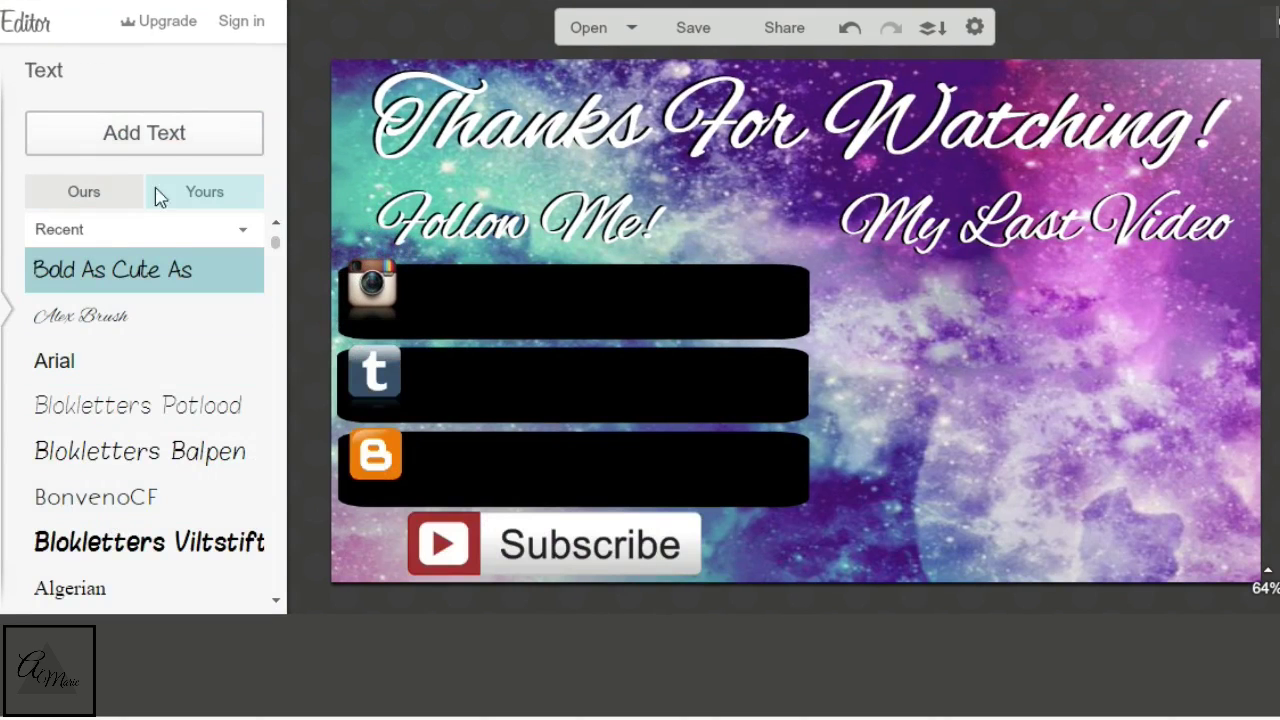
# Add the Instagram handle as white text and place it on the Instagram bar.
pyautogui.click(170, 133)
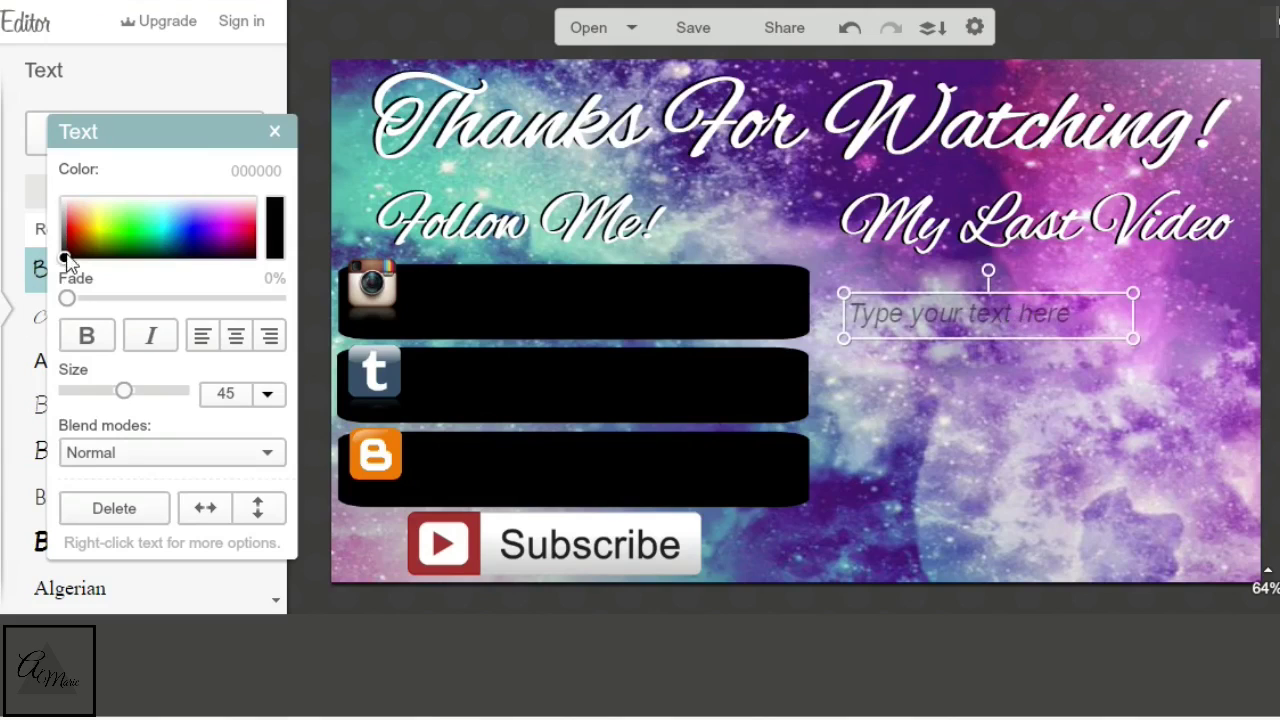
pyautogui.moveTo(63, 259); pyautogui.dragTo(61, 197)
pyautogui.click(915, 330)
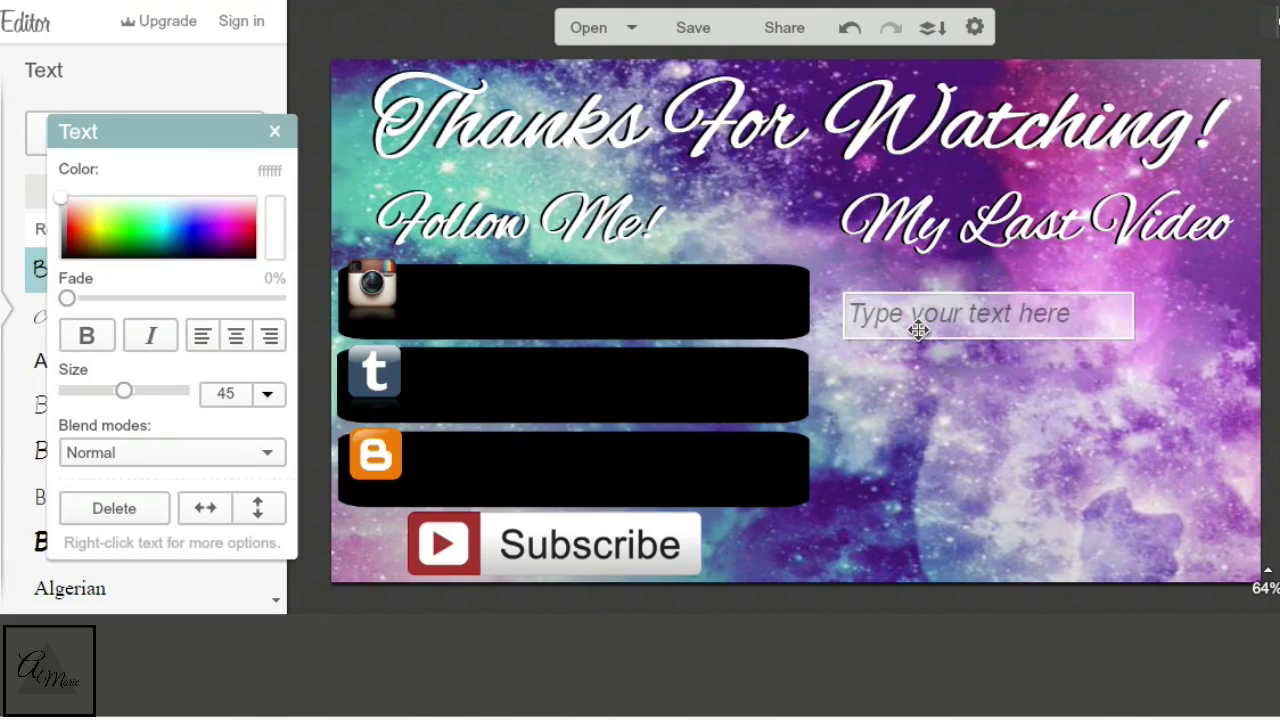
pyautogui.write('@missamarie_93')
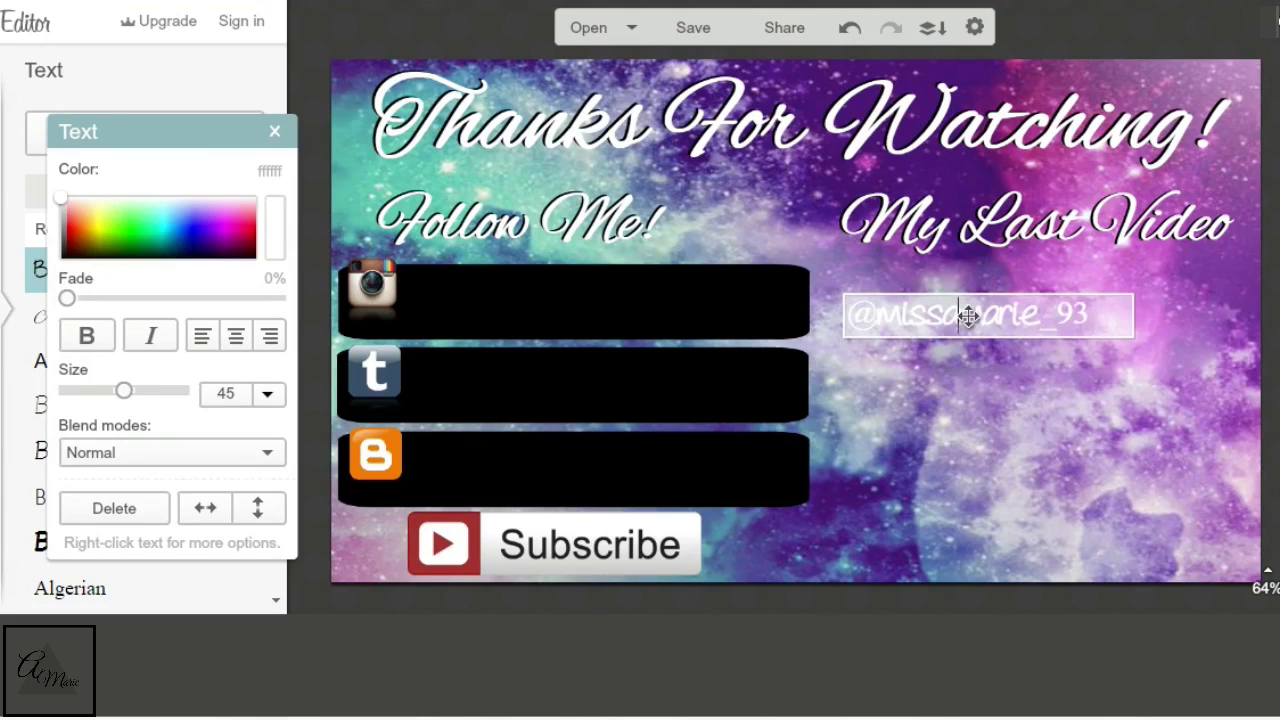
pyautogui.click(958, 460)
pyautogui.moveTo(1002, 316); pyautogui.dragTo(557, 293)
# Add the Tumblr address in white on one line on its bar.
pyautogui.click(42, 147)
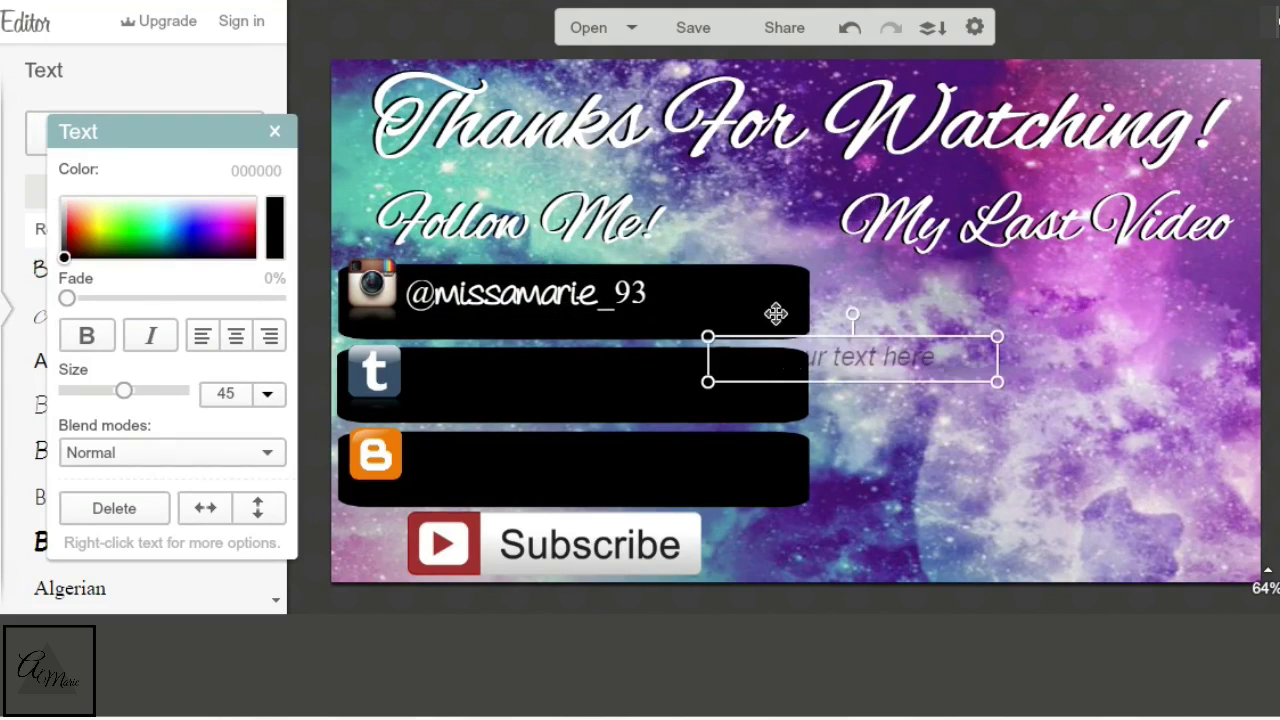
pyautogui.click(790, 363)
pyautogui.write('miss-a-marie.tumblr.com')
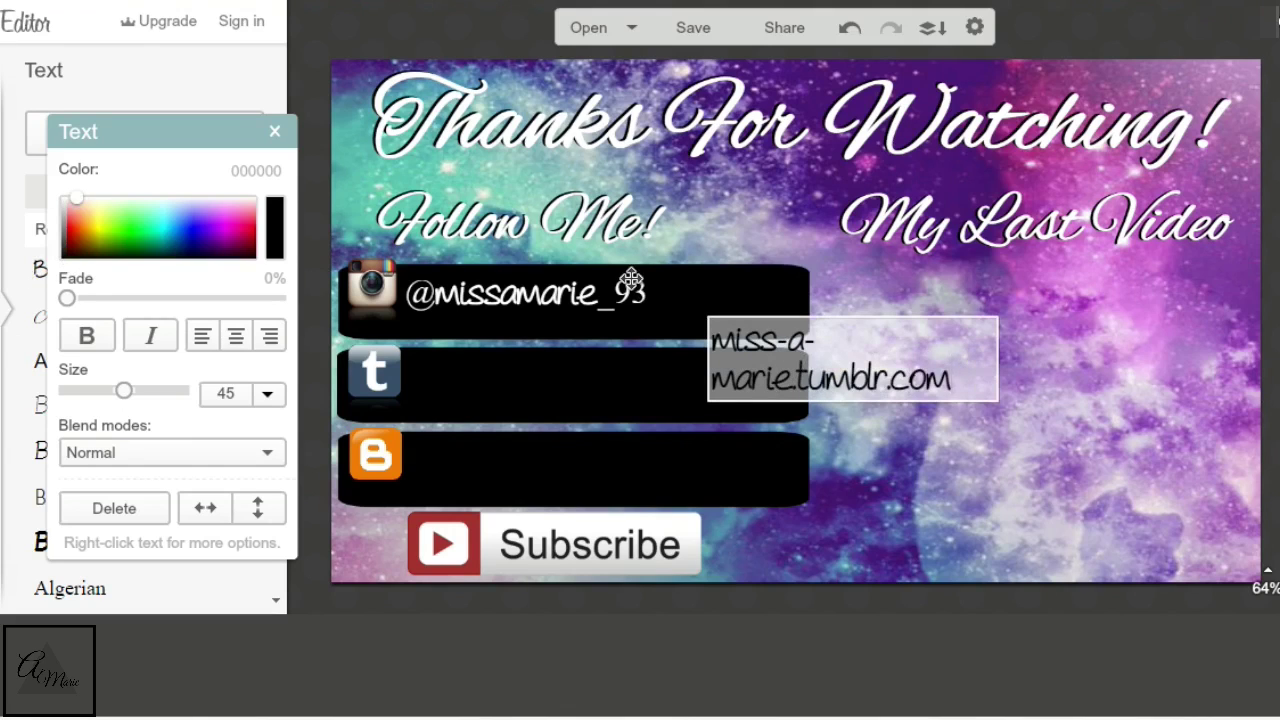
pyautogui.moveTo(964, 380); pyautogui.dragTo(688, 352)
pyautogui.moveTo(68, 200); pyautogui.dragTo(63, 185)
pyautogui.click(1083, 417)
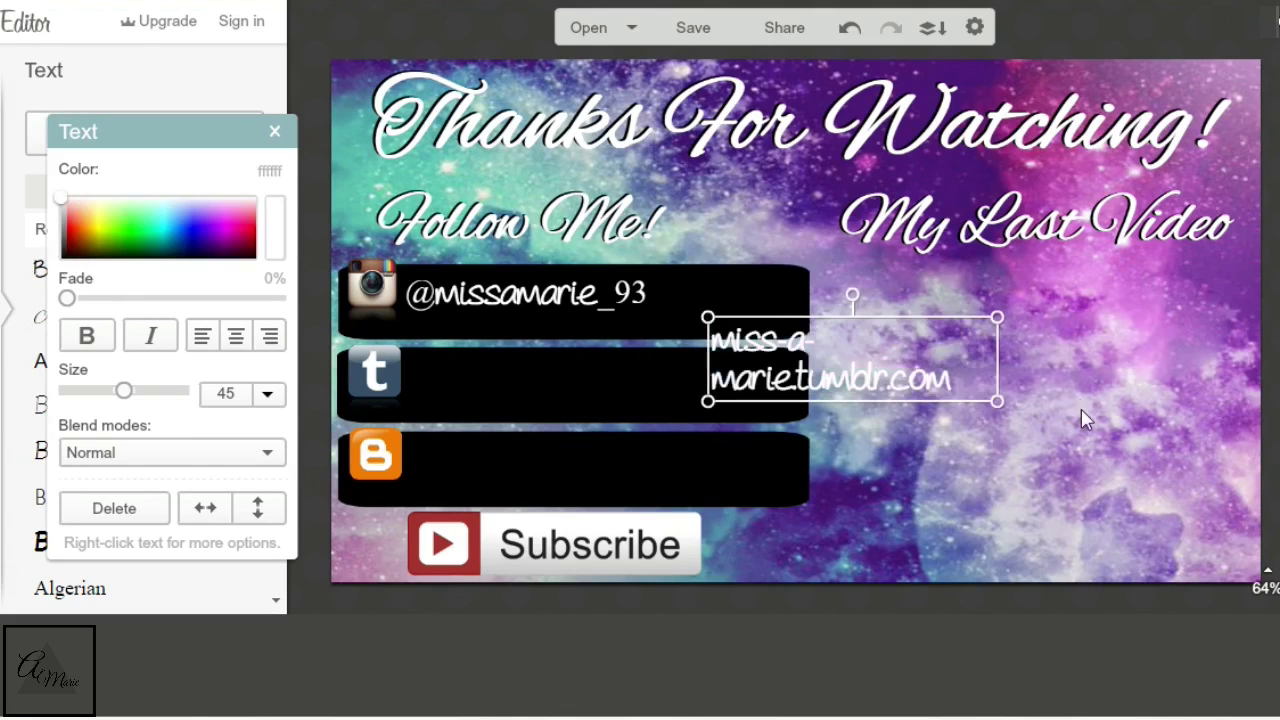
pyautogui.moveTo(998, 359); pyautogui.dragTo(711, 383)
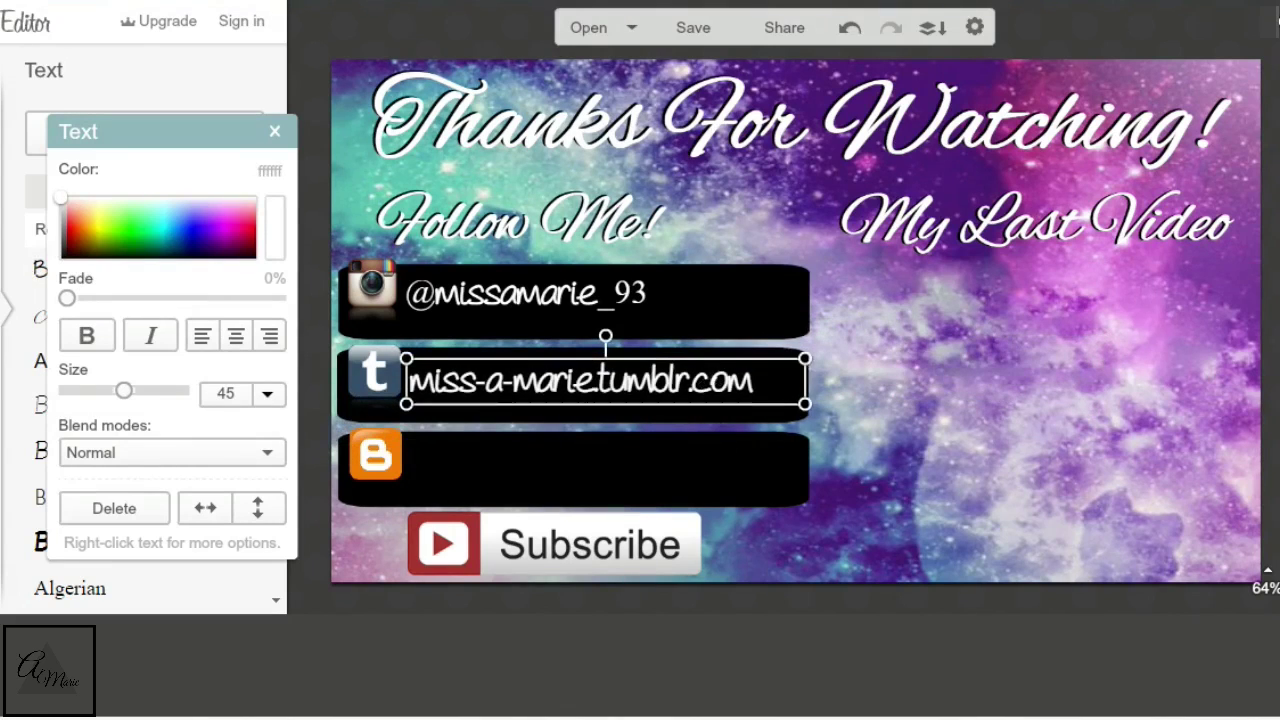
# Add the blog address in white, widened to one line, on the Blogger bar.
pyautogui.click(36, 135)
pyautogui.write('miss-a-marie.blogspot.com')
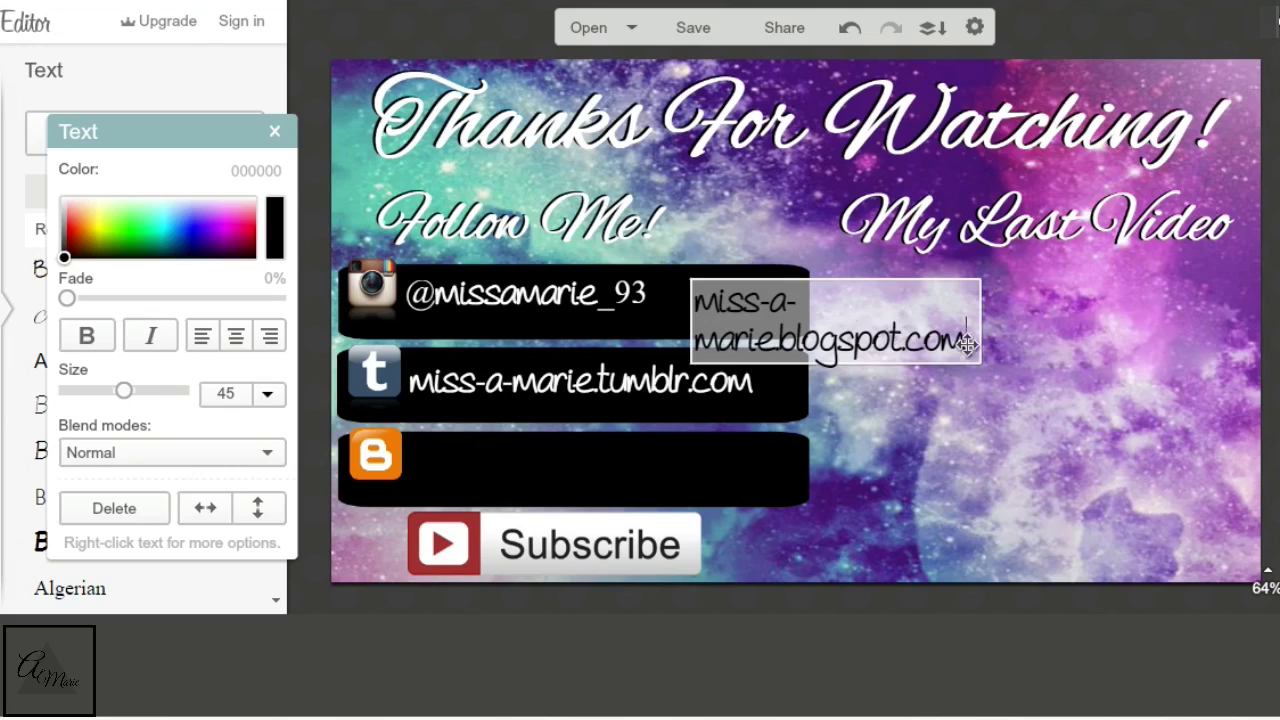
pyautogui.moveTo(967, 344); pyautogui.dragTo(703, 297)
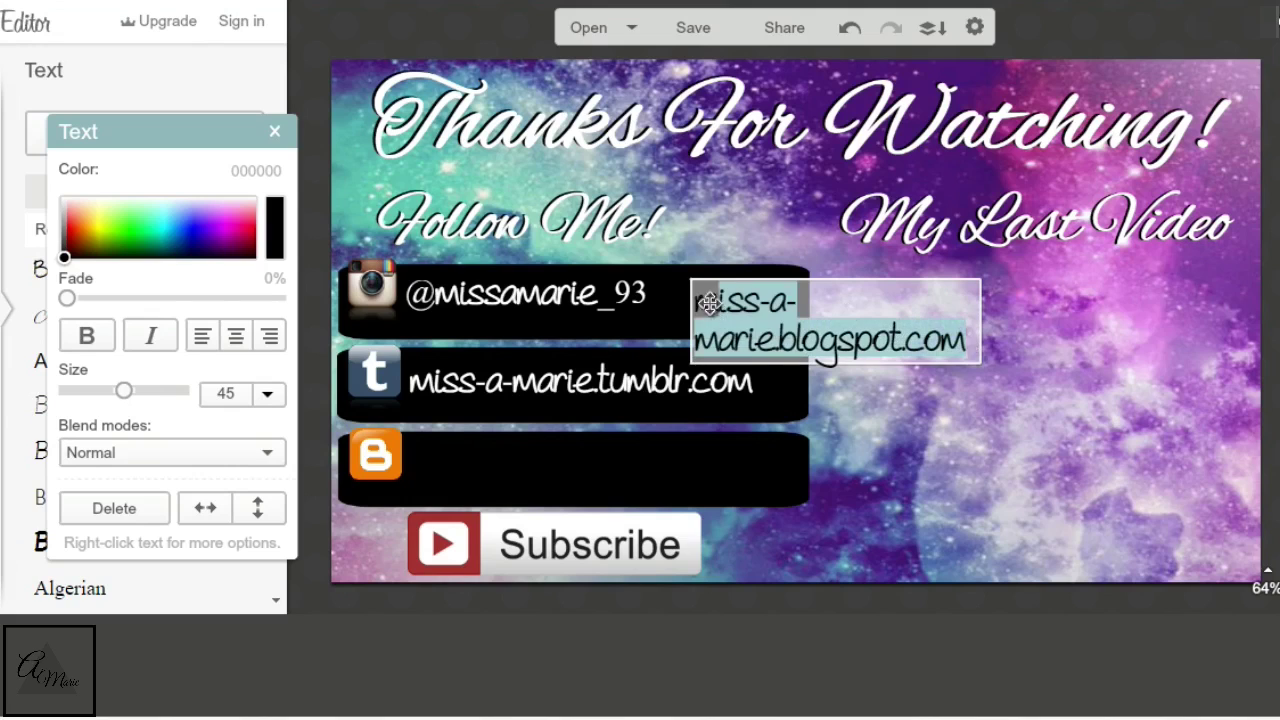
pyautogui.moveTo(64, 260); pyautogui.dragTo(70, 188)
pyautogui.moveTo(981, 321); pyautogui.dragTo(1128, 311)
pyautogui.moveTo(1024, 292); pyautogui.dragTo(736, 452)
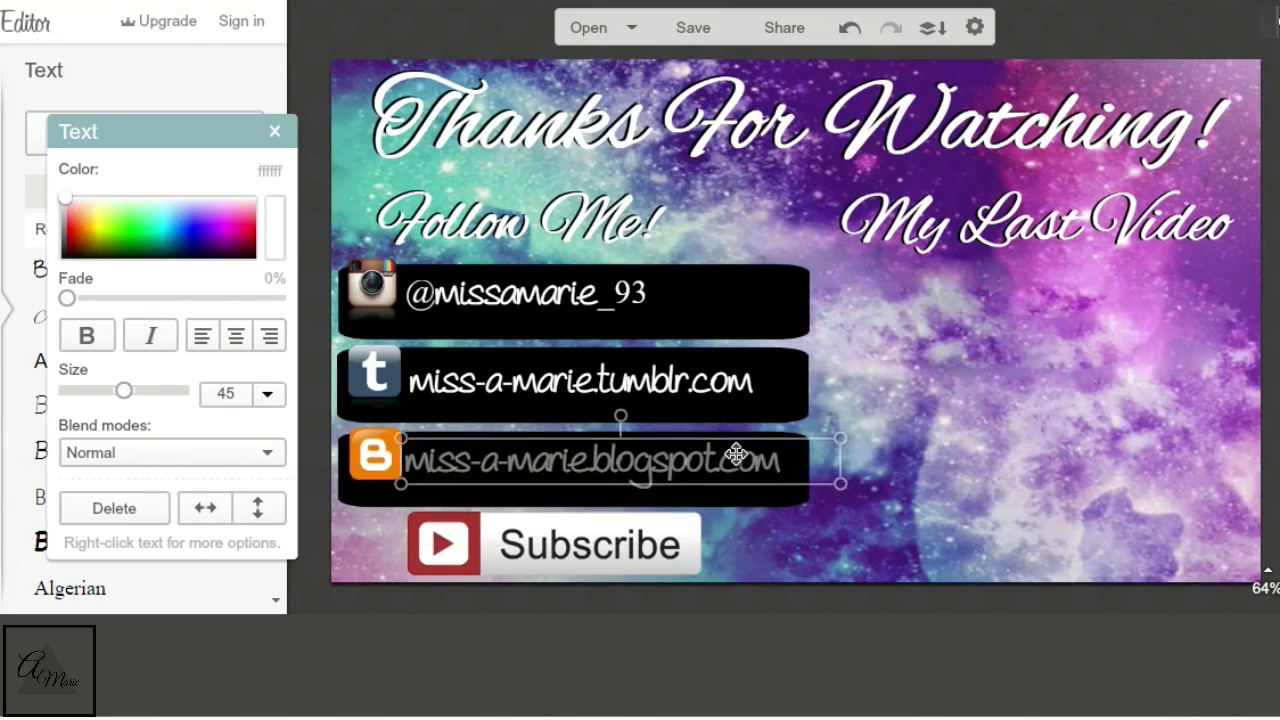
pyautogui.click(976, 352)
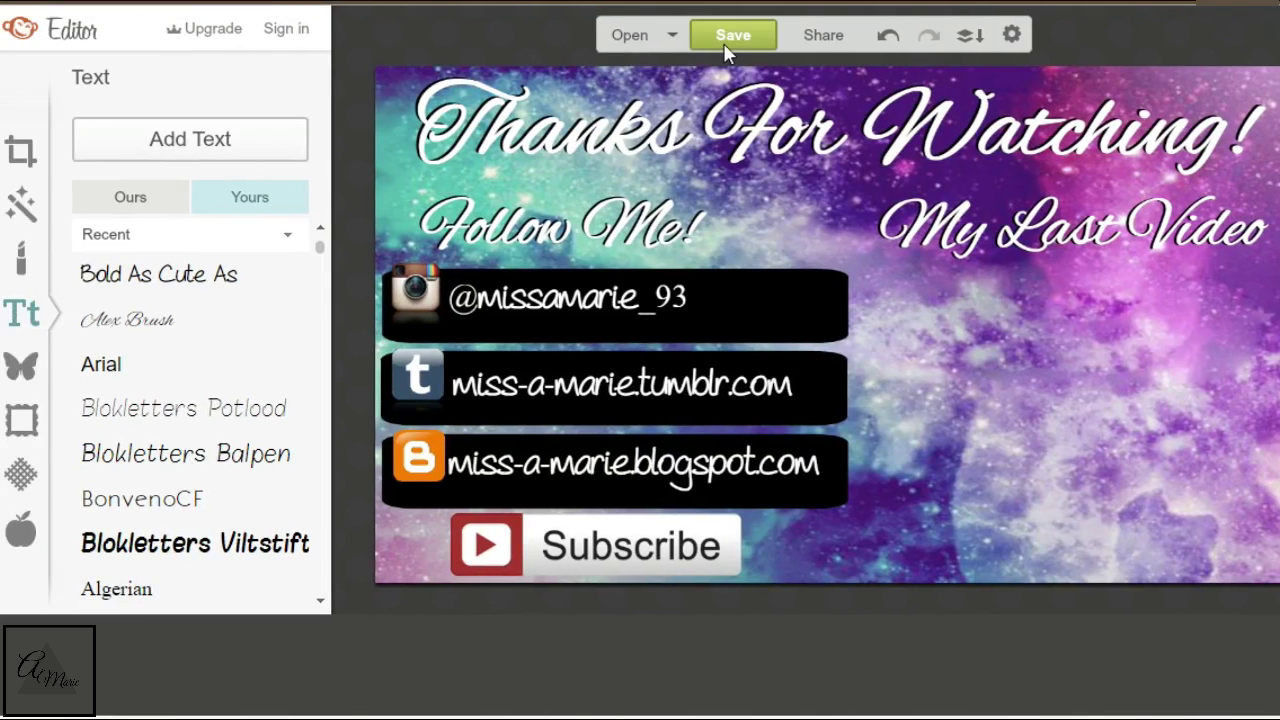
# Bring up the end card's save options and clear the default file name.
pyautogui.click(695, 36)
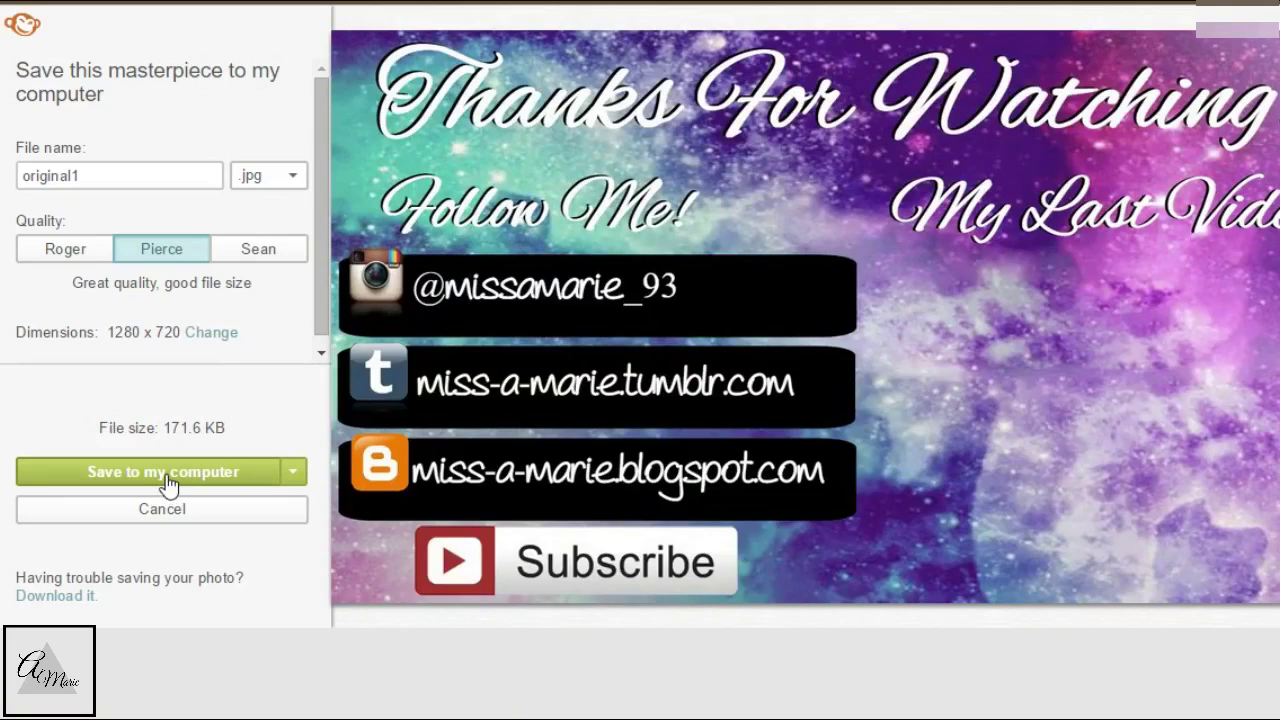
pyautogui.click(121, 177)
pyautogui.press('BackSpace')
pyautogui.press('BackSpace')
pyautogui.press('BackSpace')
pyautogui.press('BackSpace')
pyautogui.press('BackSpace')
pyautogui.press('BackSpace')
pyautogui.press('BackSpace')
pyautogui.press('BackSpace')
pyautogui.press('BackSpace')
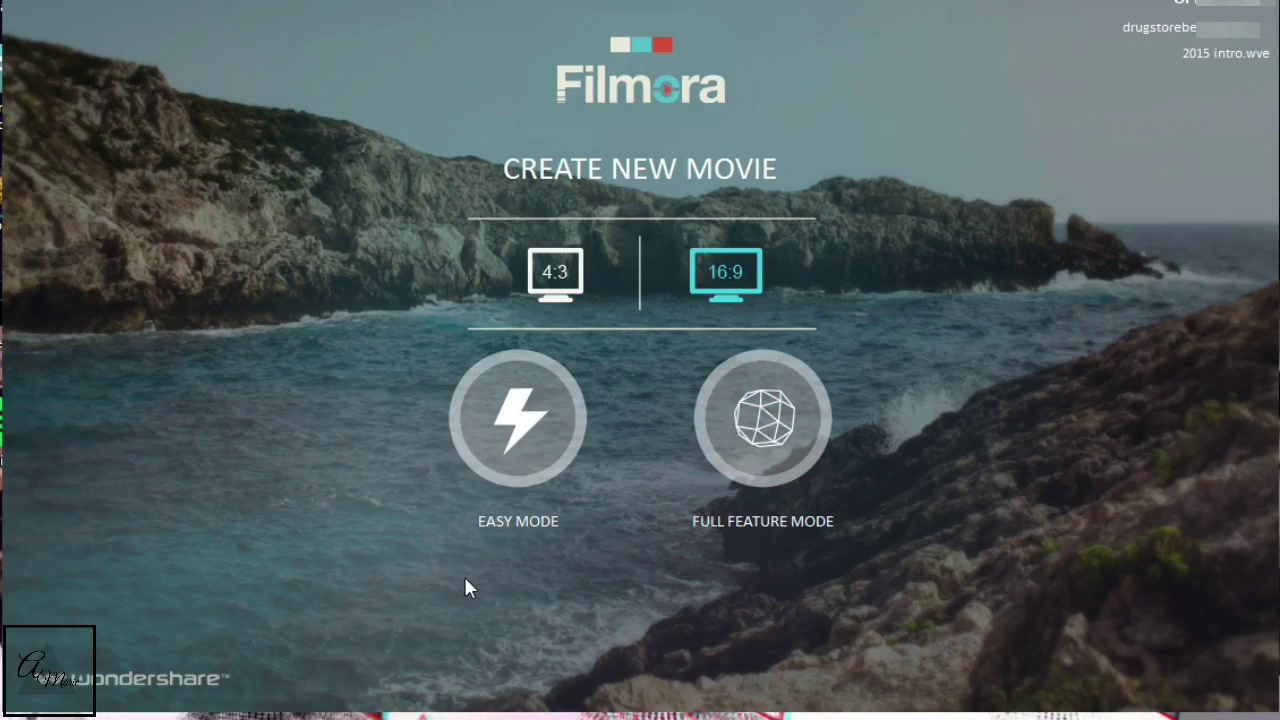
# Start a 16:9 Full Feature Mode project and preview the endcard2015 image.
pyautogui.click(756, 464)
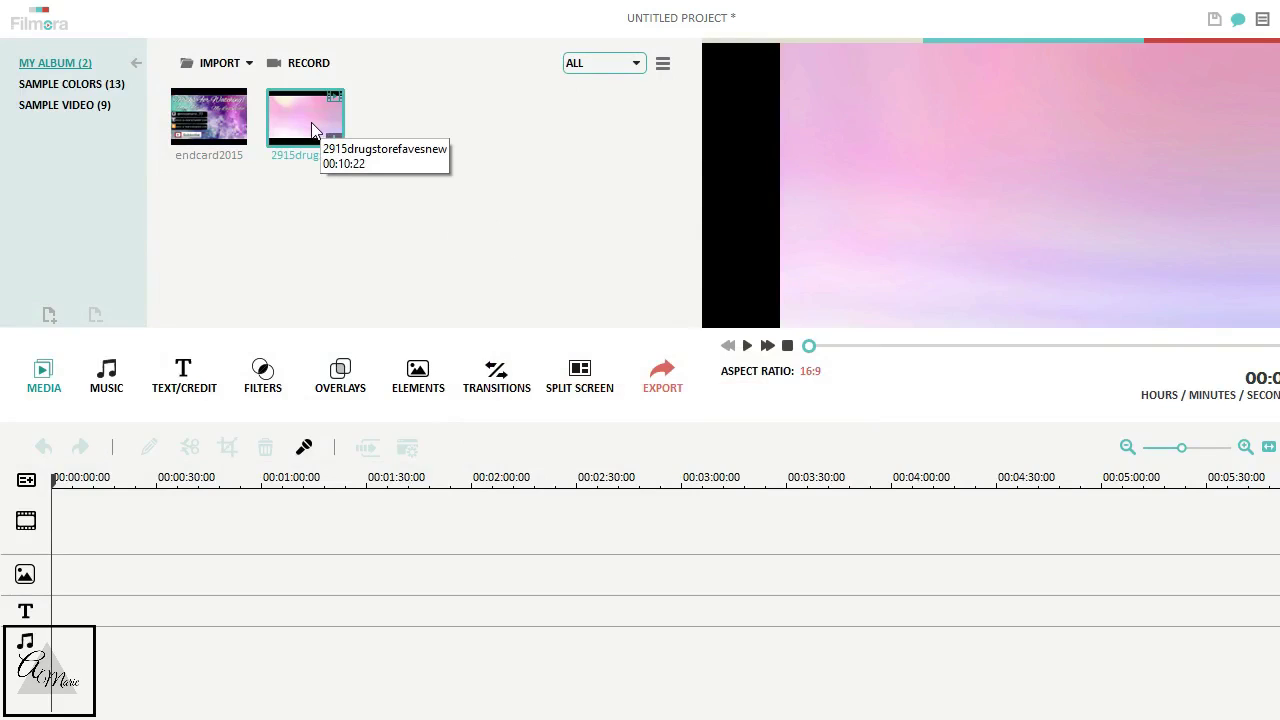
pyautogui.click(211, 133)
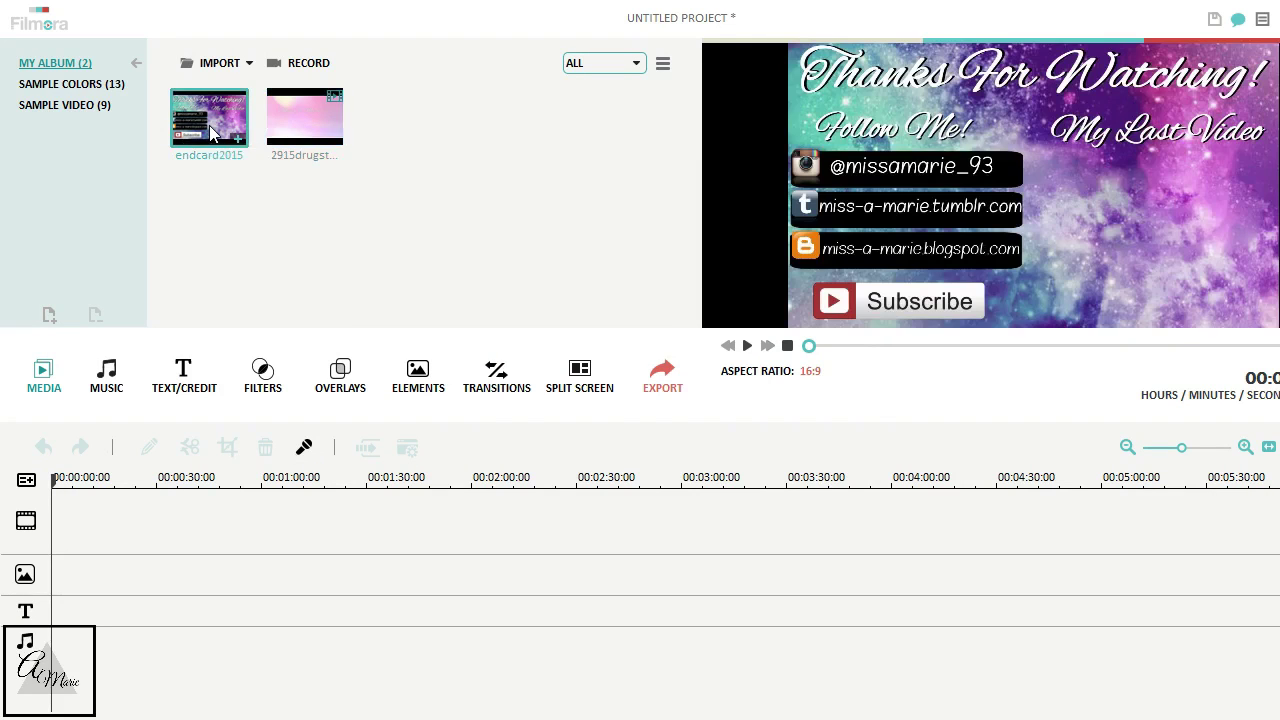
# Put endcard2015 on the video track, extend it to 10 seconds, then preview the last-video clip.
pyautogui.moveTo(211, 133); pyautogui.dragTo(77, 506)
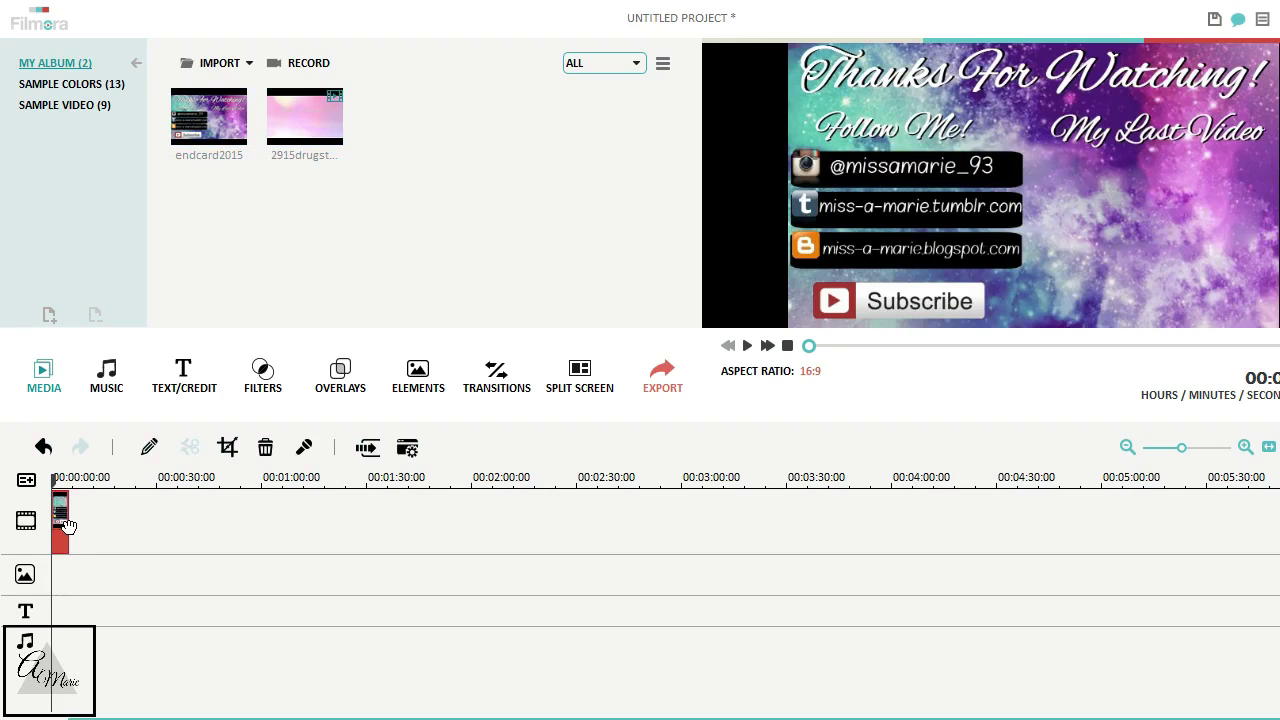
pyautogui.rightClick(64, 528)
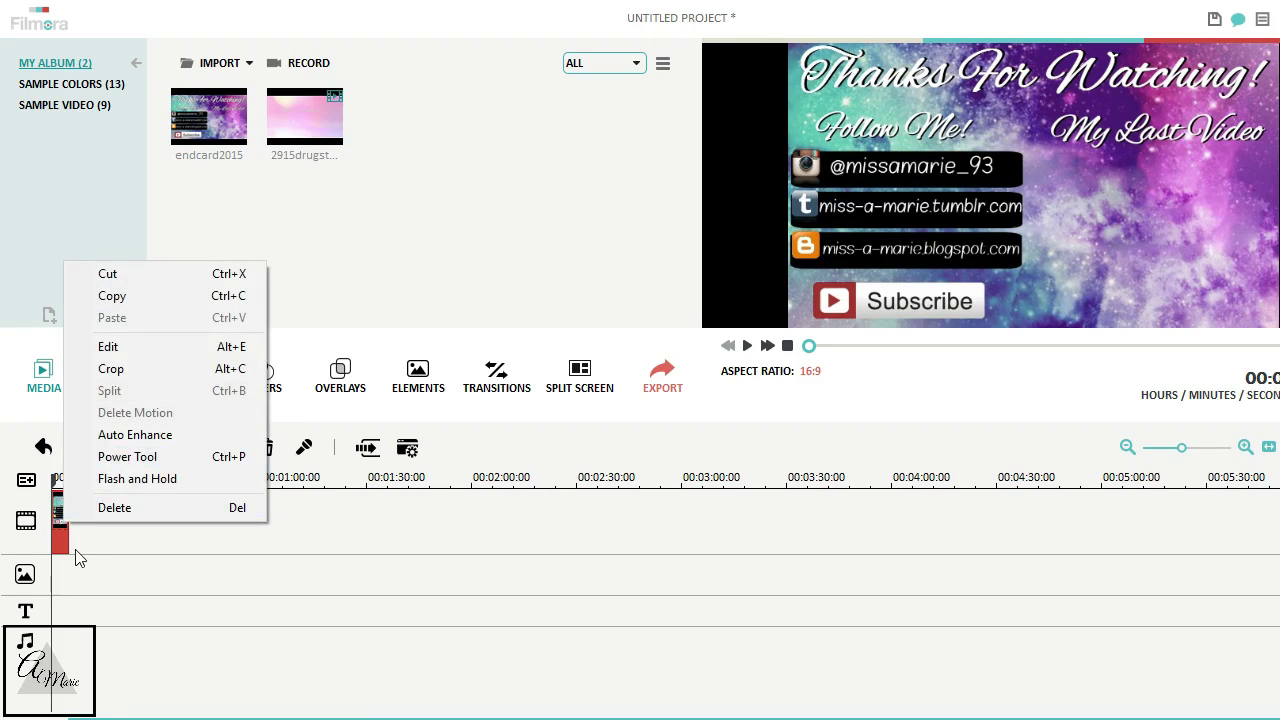
pyautogui.click(112, 346)
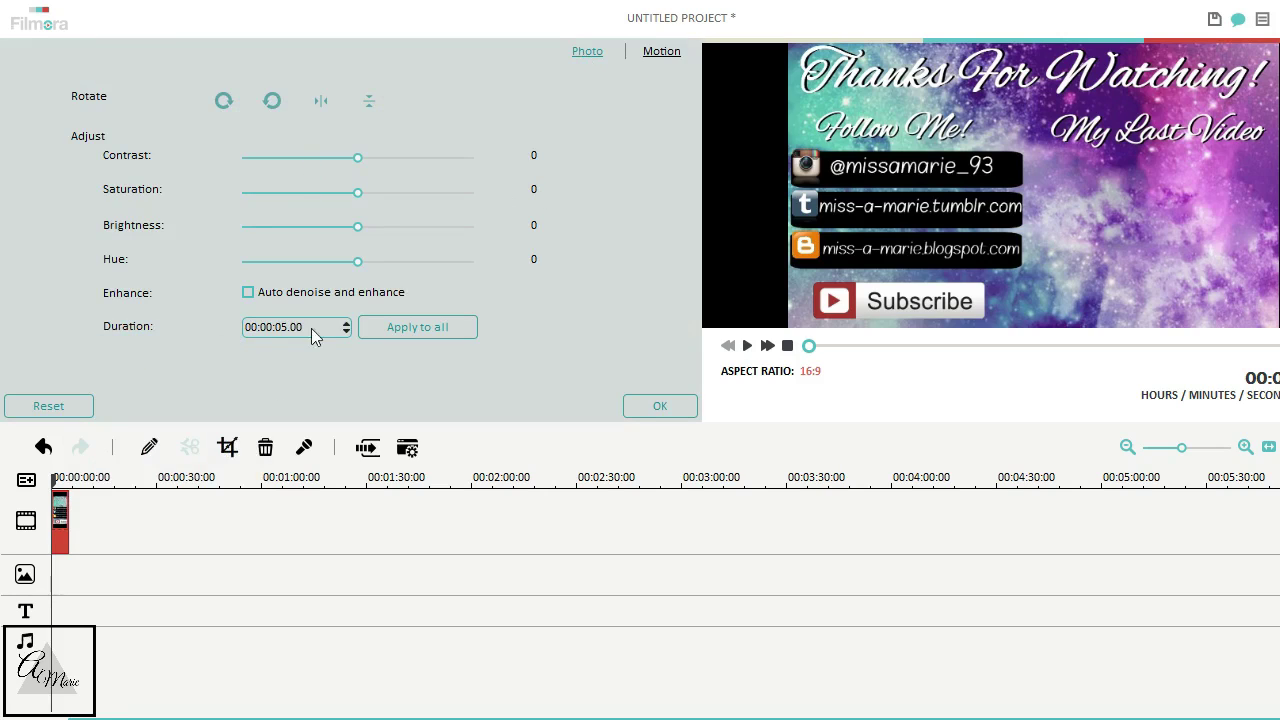
pyautogui.click(346, 322)
pyautogui.click(346, 322)
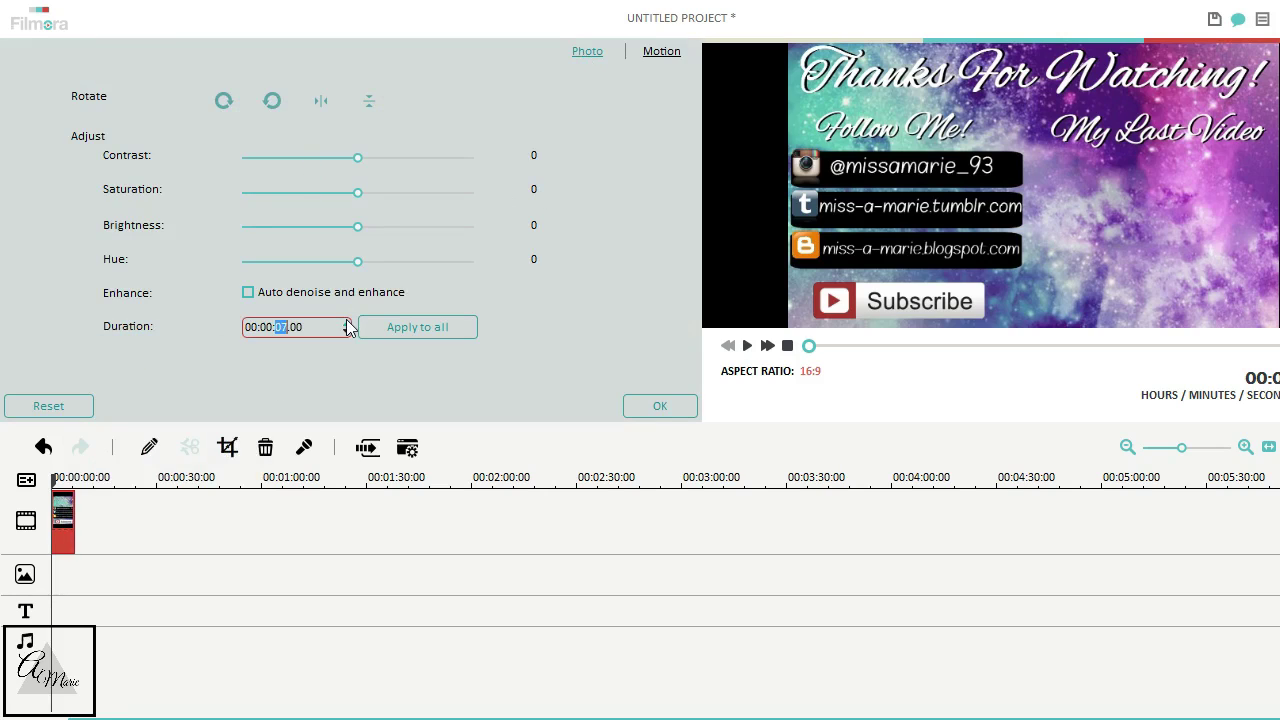
pyautogui.click(346, 322)
pyautogui.click(346, 322)
pyautogui.click(346, 322)
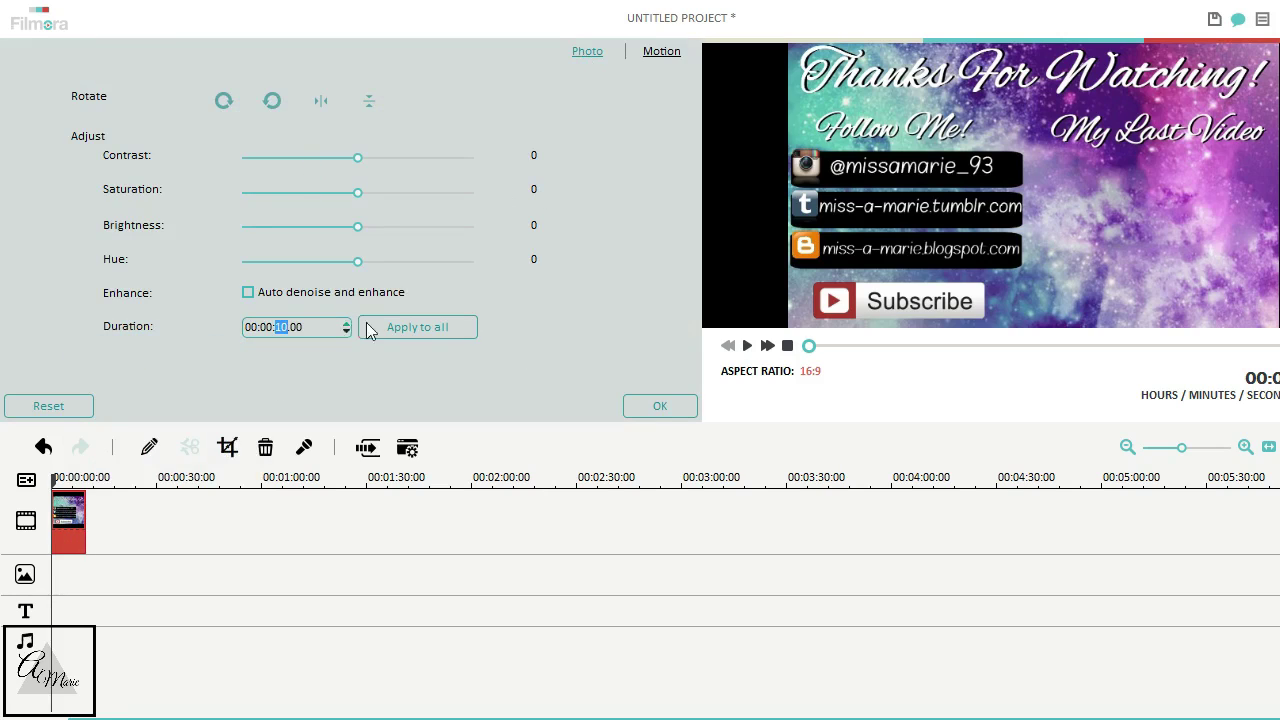
pyautogui.click(662, 406)
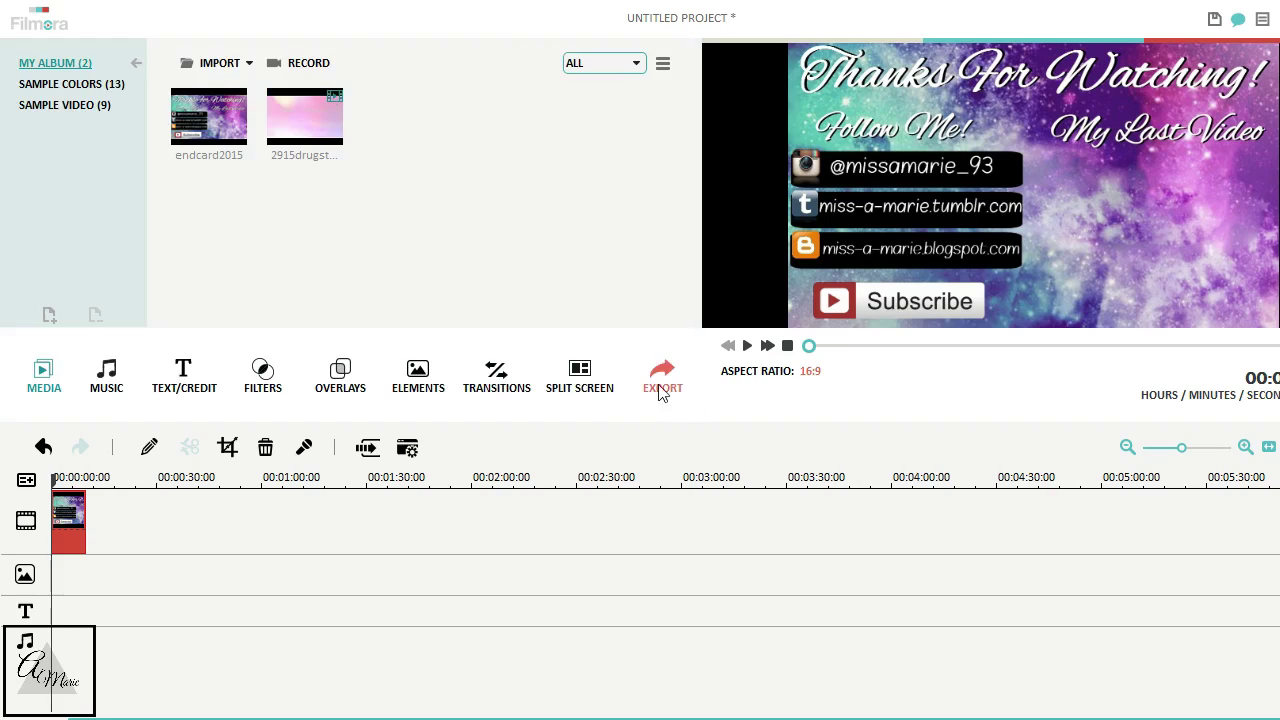
pyautogui.click(334, 137)
pyautogui.click(334, 137)
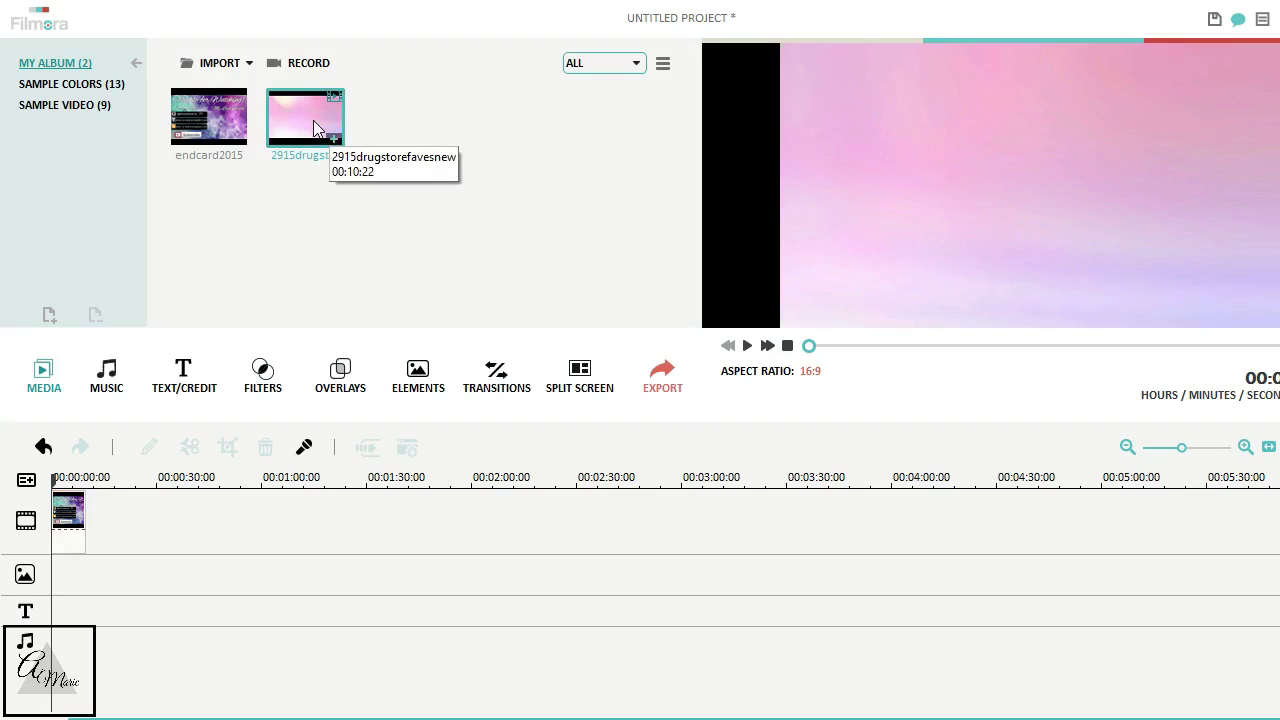
# Place 2915drugstorefavesnew on the overlay track as a small inset under My Last Video, then play back.
pyautogui.moveTo(315, 128); pyautogui.dragTo(84, 576)
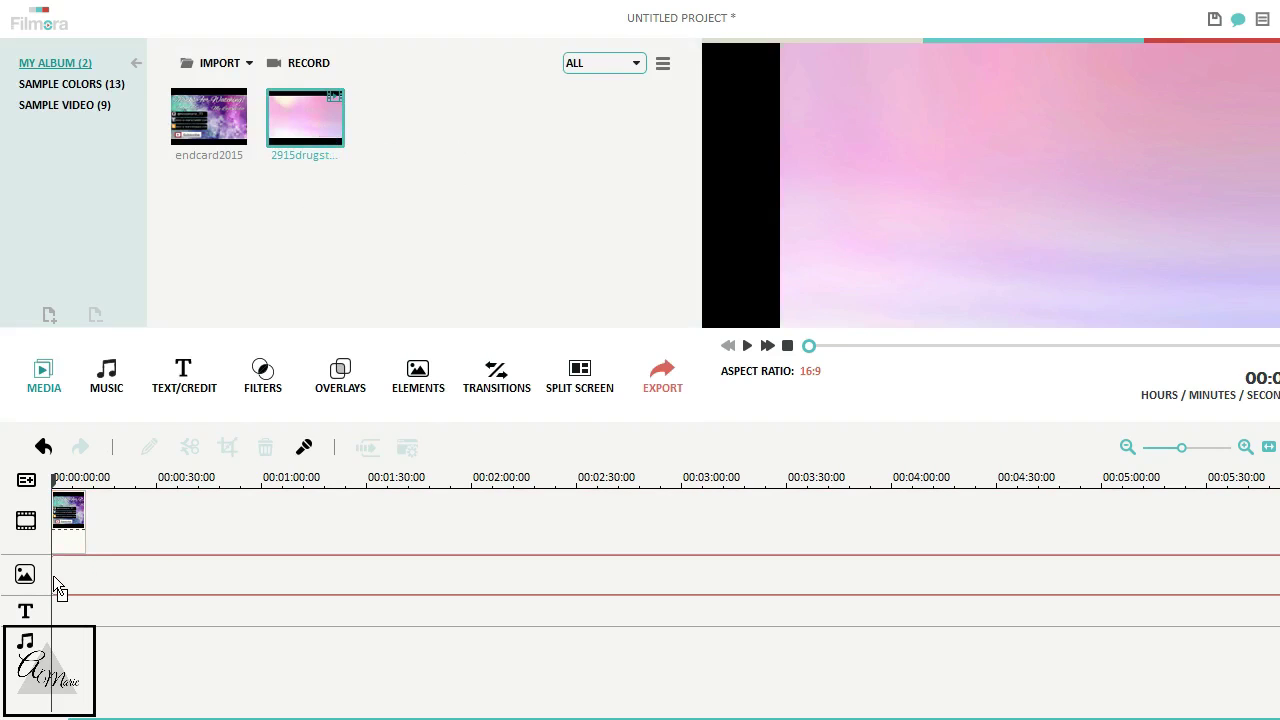
pyautogui.moveTo(55, 585); pyautogui.dragTo(52, 578)
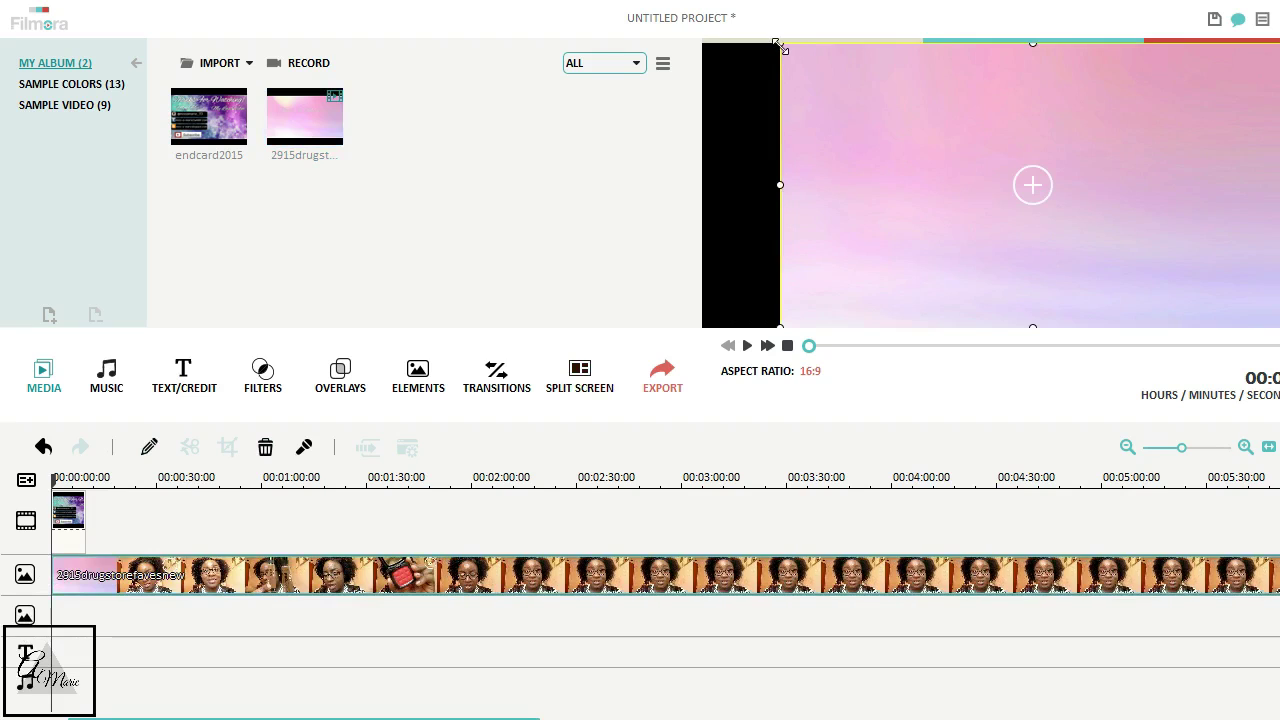
pyautogui.moveTo(781, 44); pyautogui.dragTo(1034, 179)
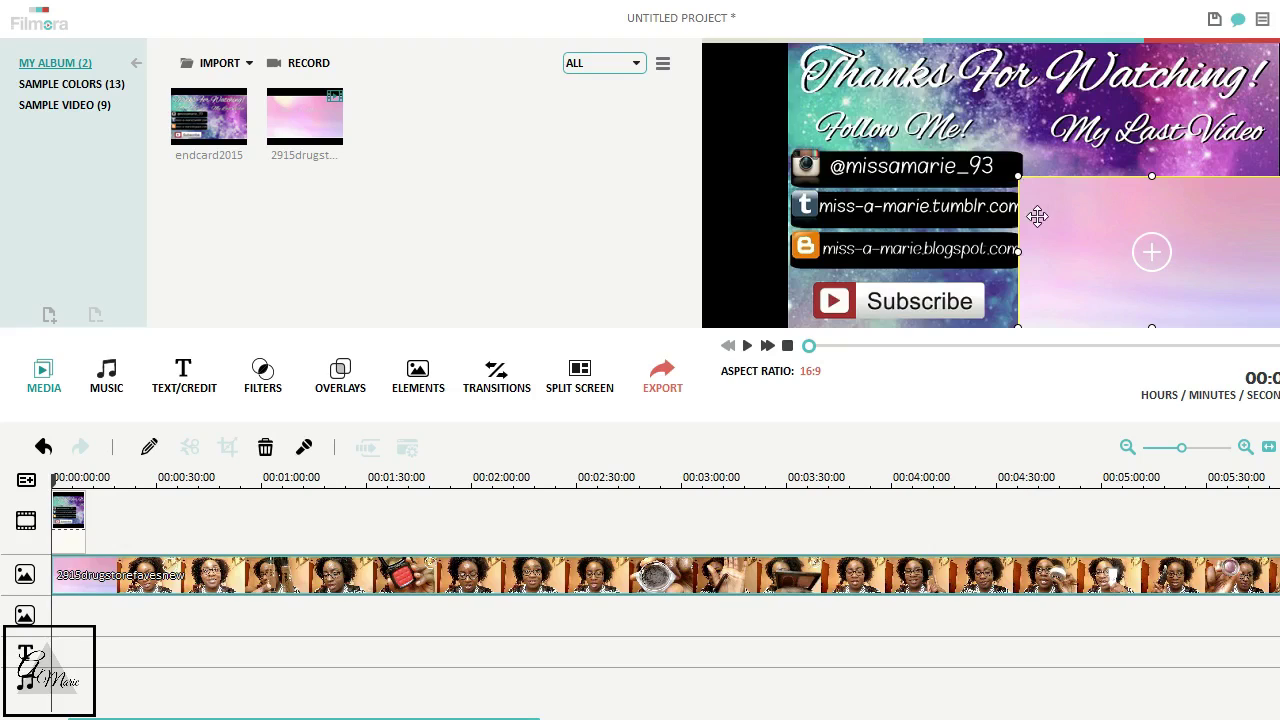
pyautogui.moveTo(1018, 177); pyautogui.dragTo(1052, 196)
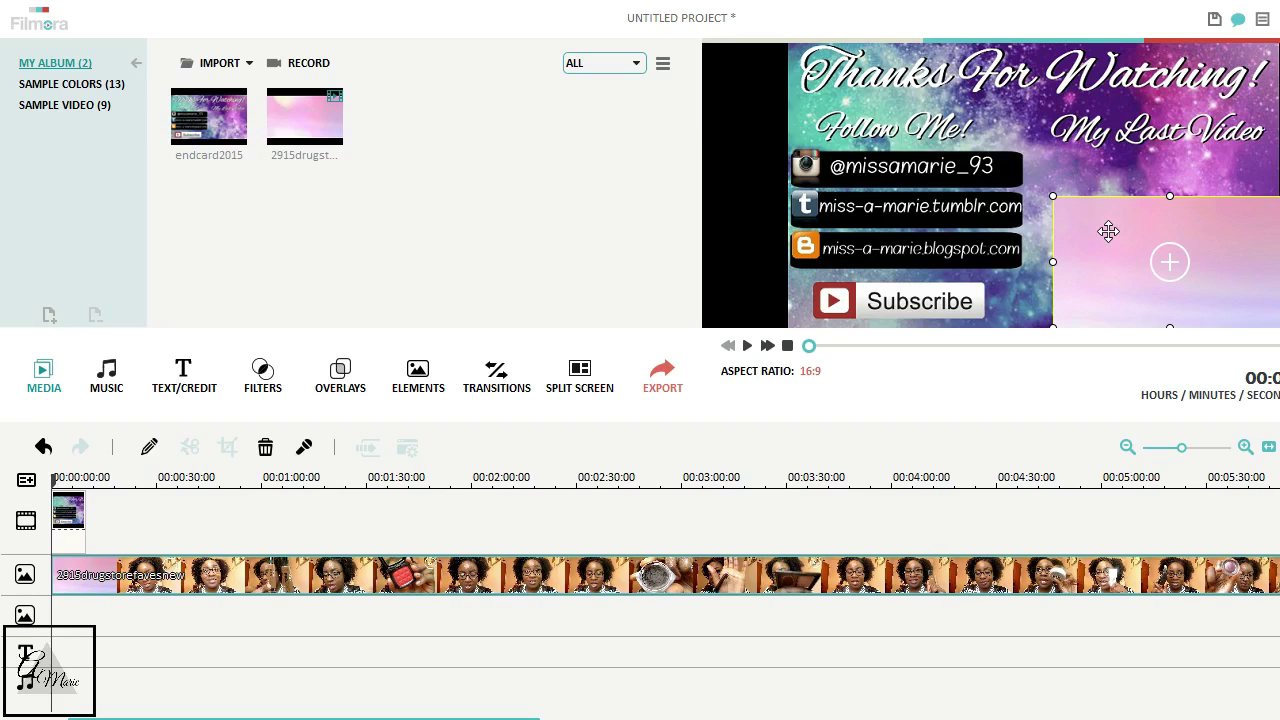
pyautogui.moveTo(1108, 231); pyautogui.dragTo(1097, 192)
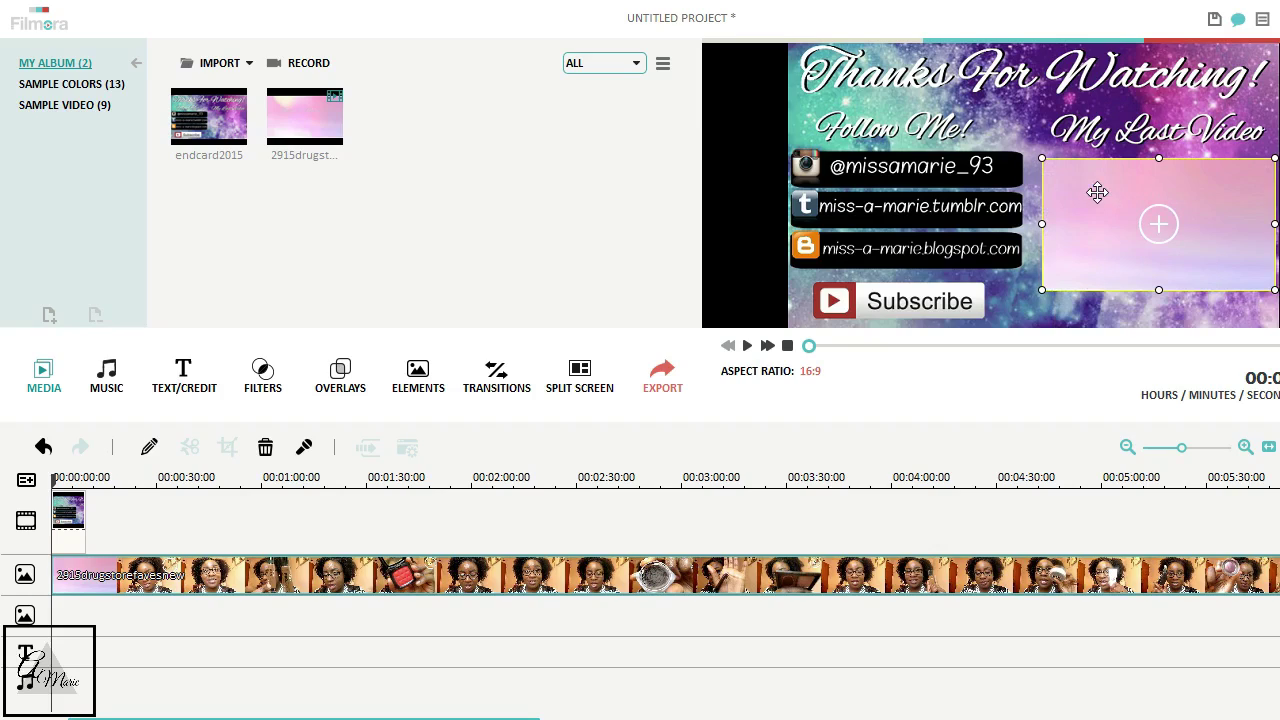
pyautogui.moveTo(1040, 157); pyautogui.dragTo(1051, 163)
pyautogui.moveTo(1193, 205); pyautogui.dragTo(1187, 197)
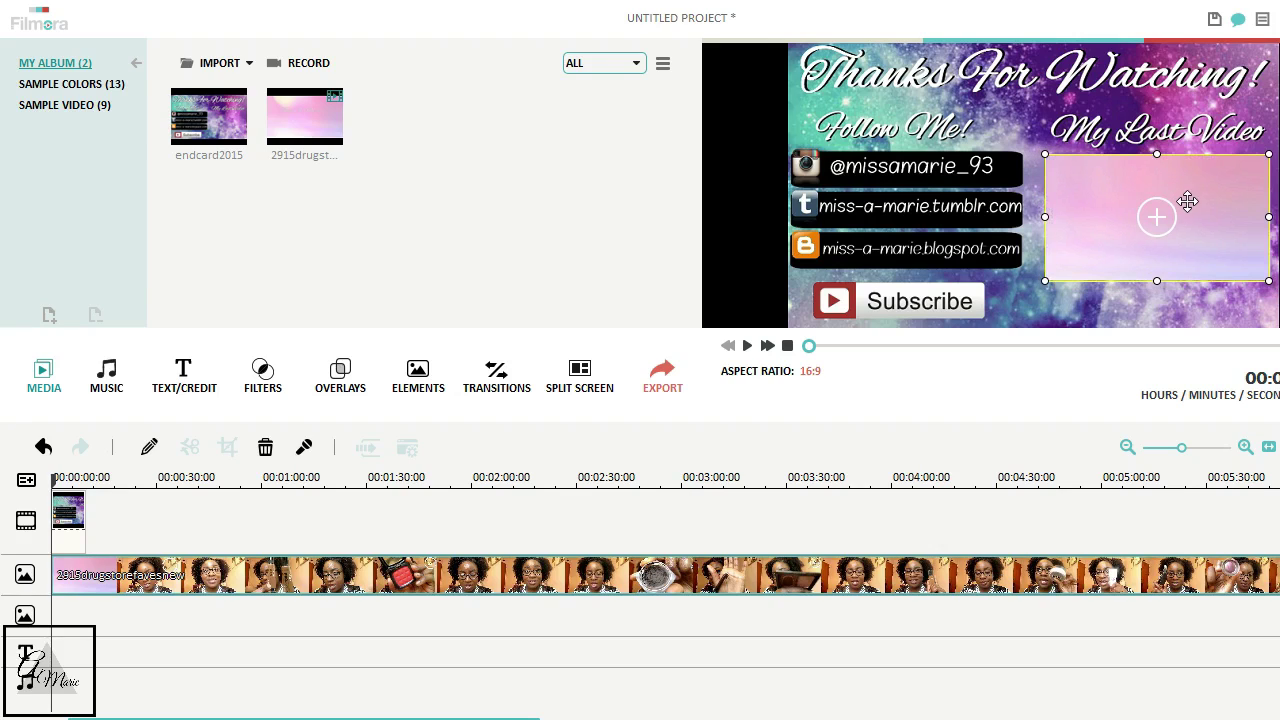
pyautogui.press('space')
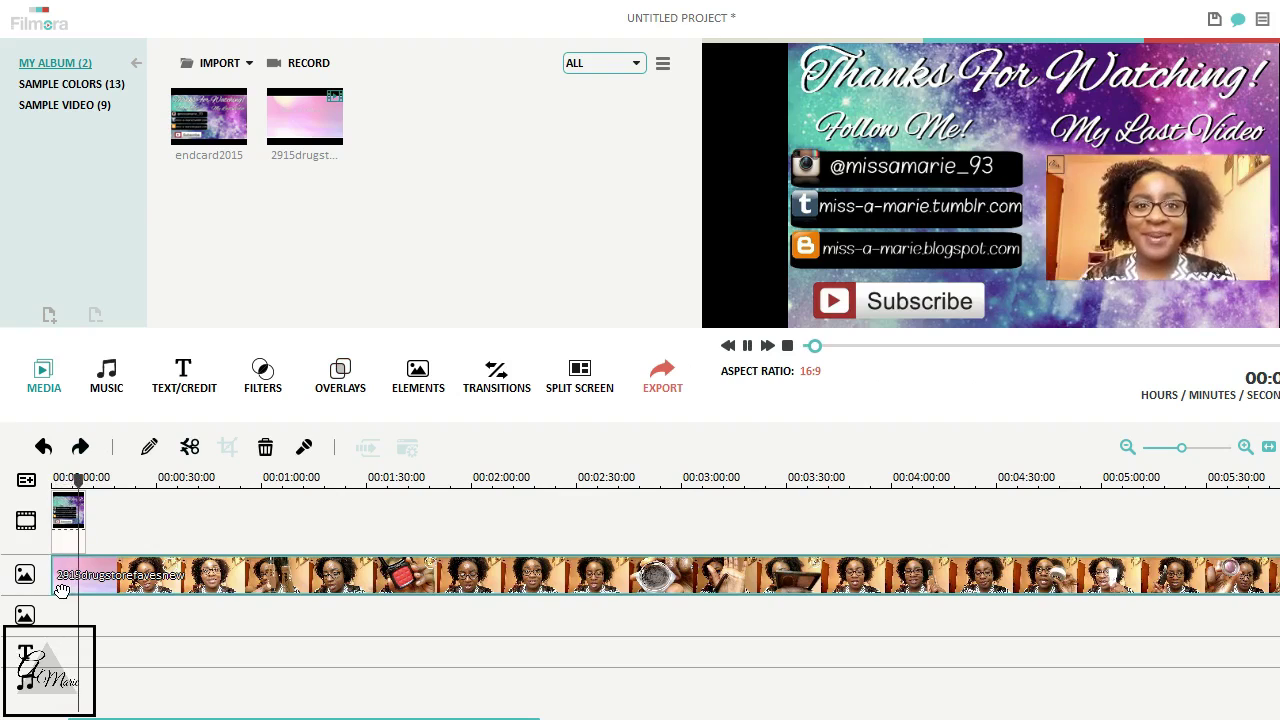
# Split the overlay clip where the end card ends, delete the remainder, and rewind to start.
pyautogui.press('space')
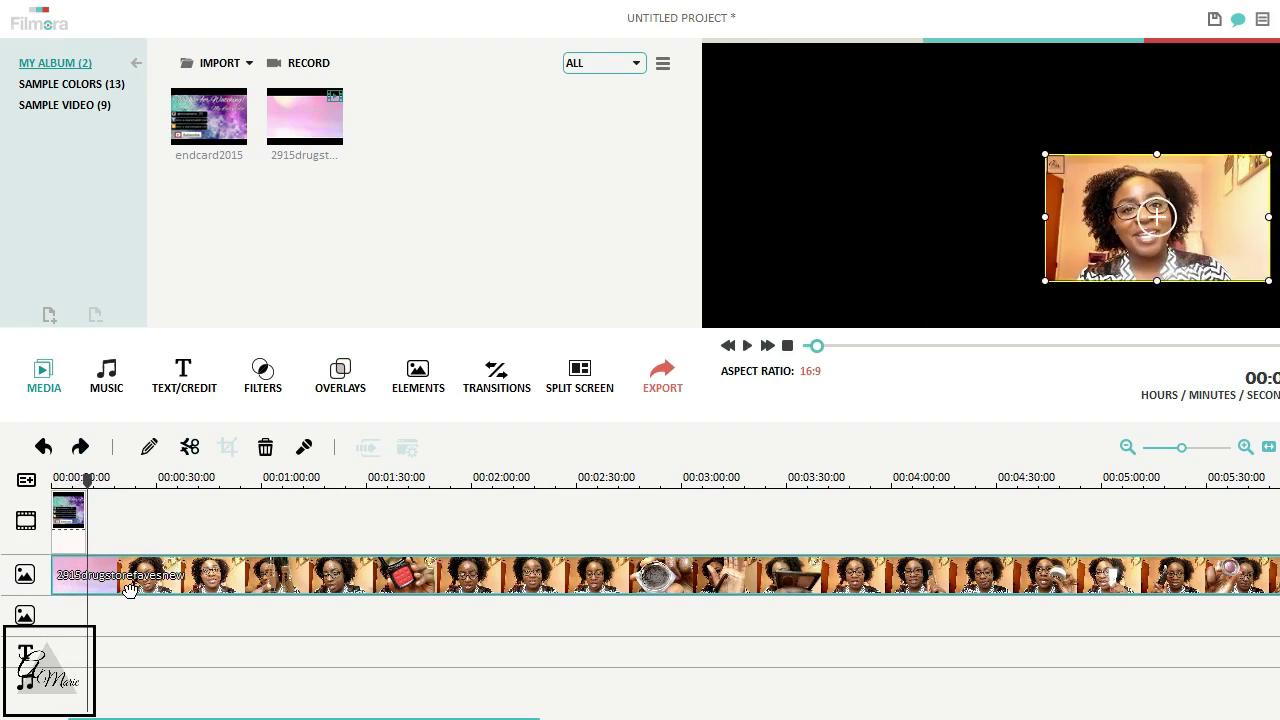
pyautogui.moveTo(88, 478); pyautogui.dragTo(88, 481)
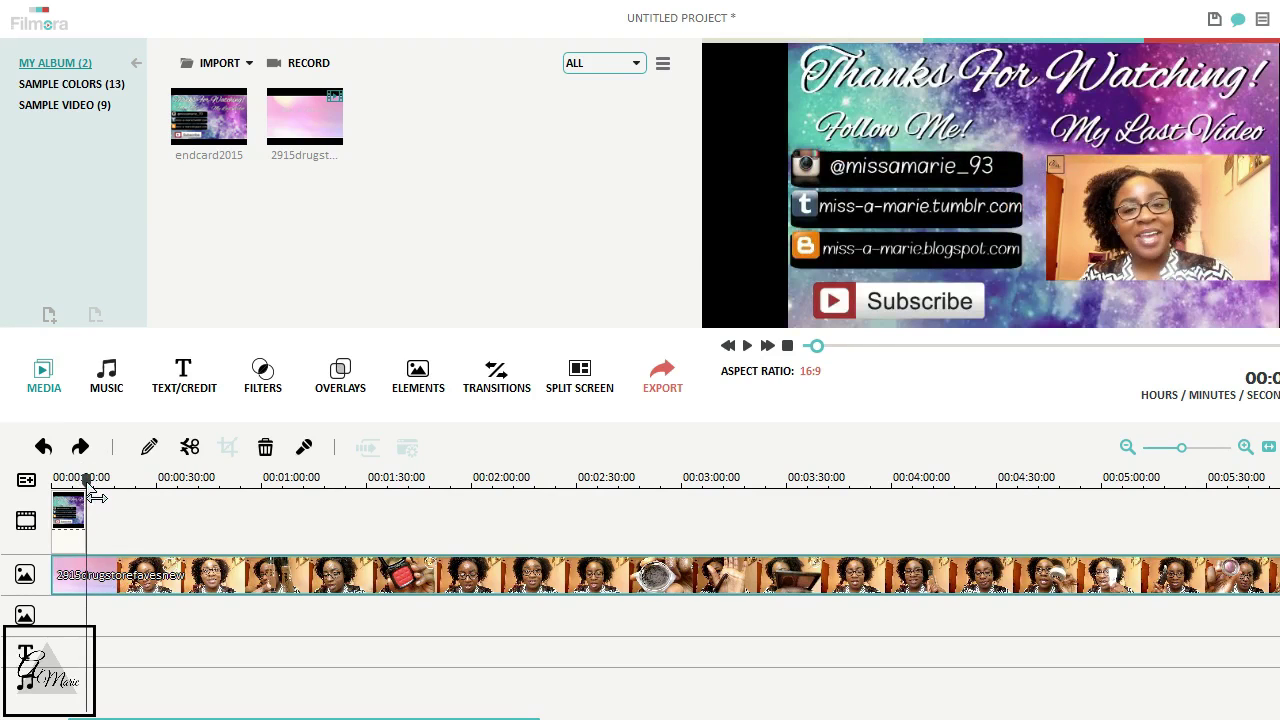
pyautogui.rightClick(98, 572)
pyautogui.click(132, 482)
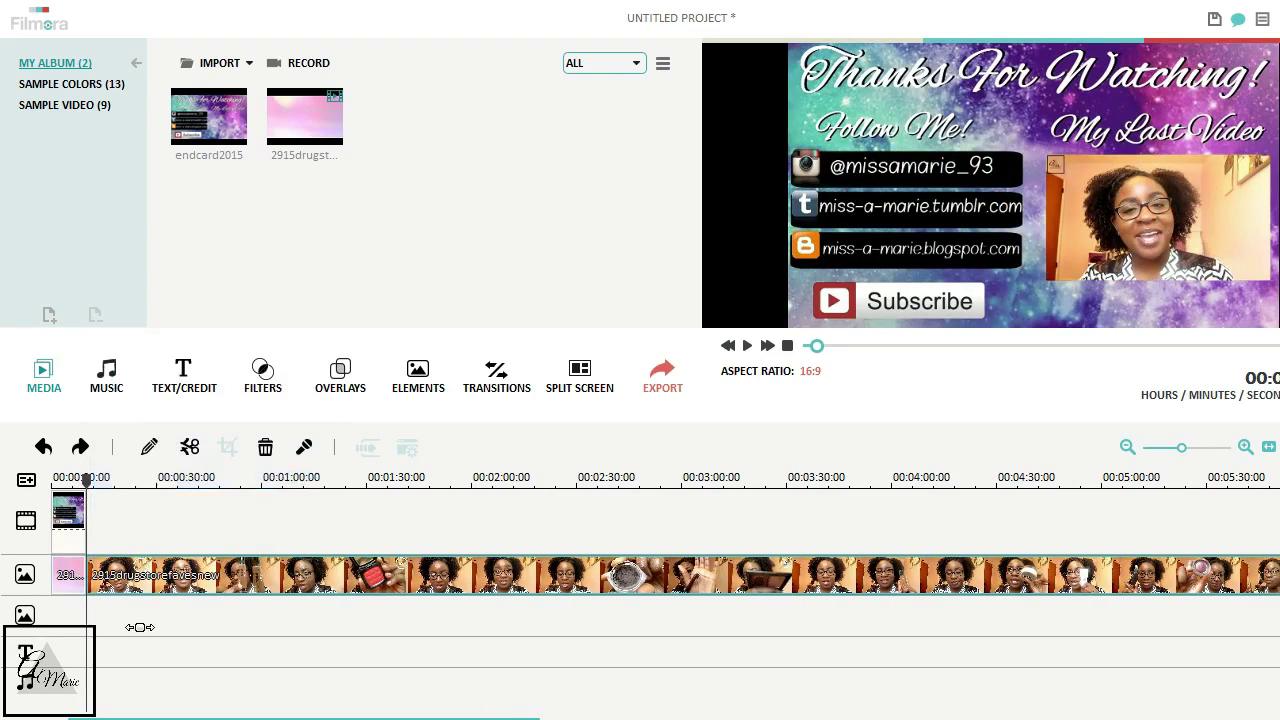
pyautogui.press('Delete')
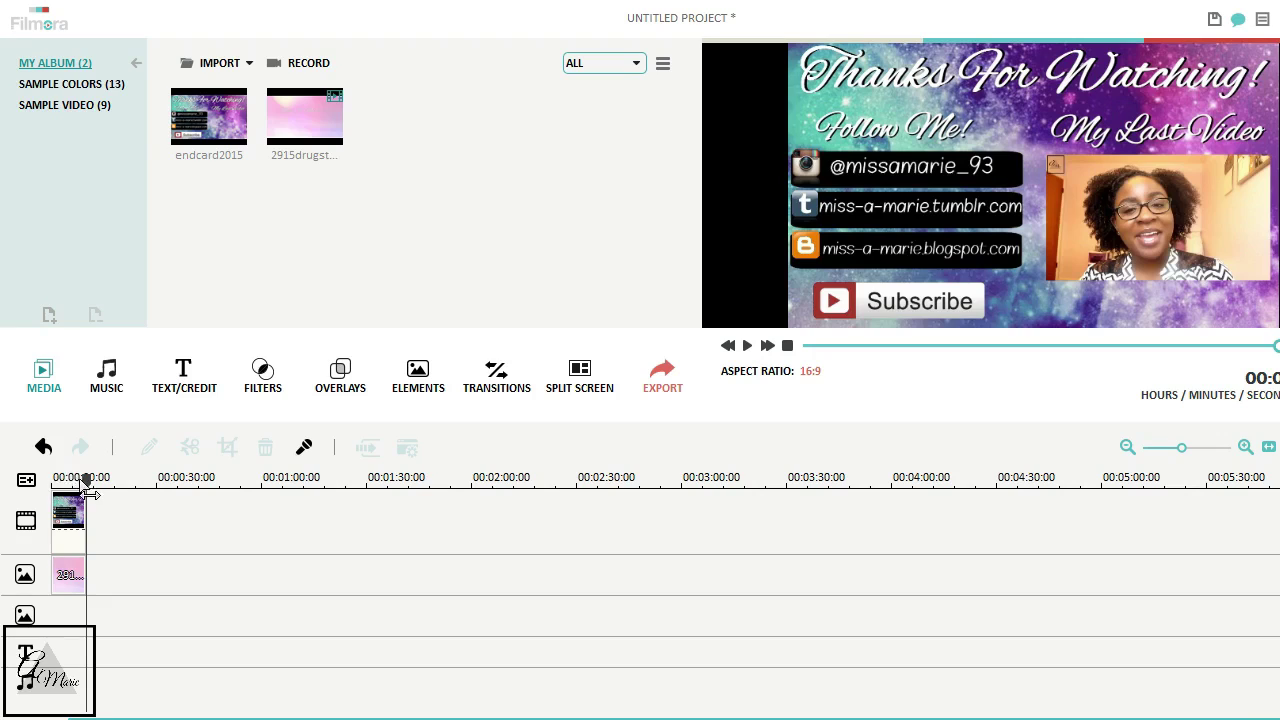
pyautogui.moveTo(85, 482); pyautogui.dragTo(3, 484)
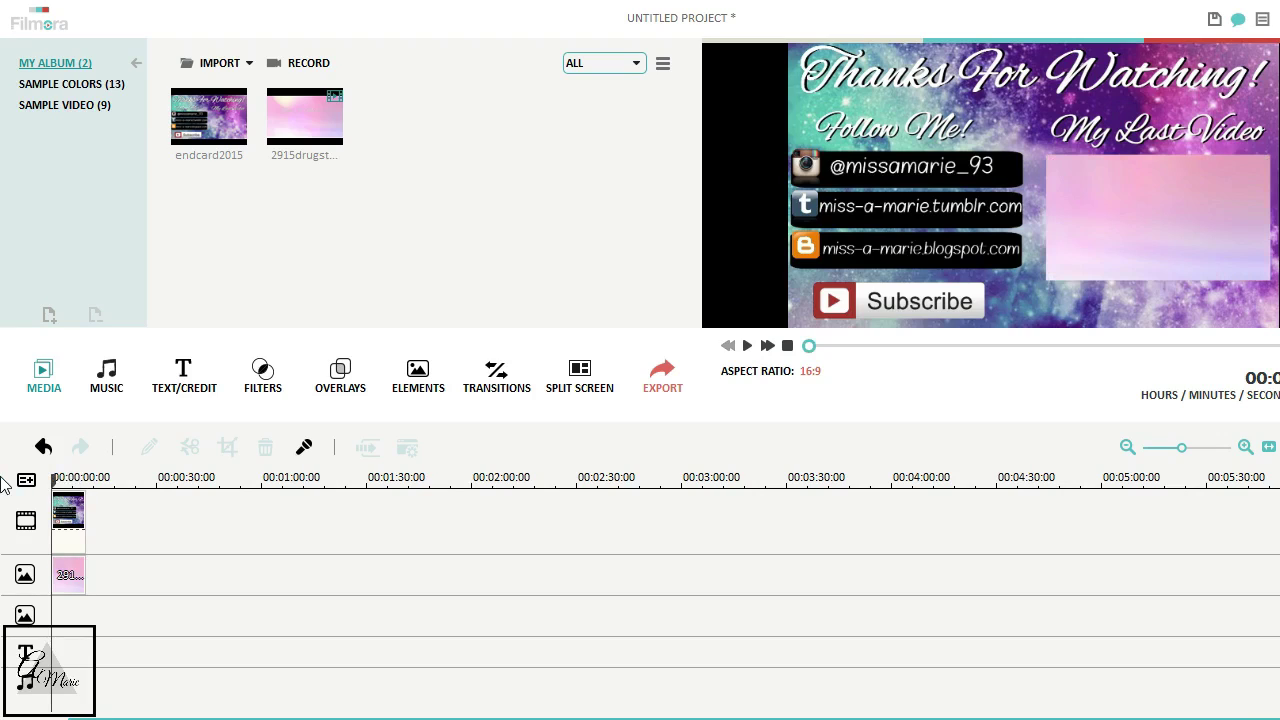